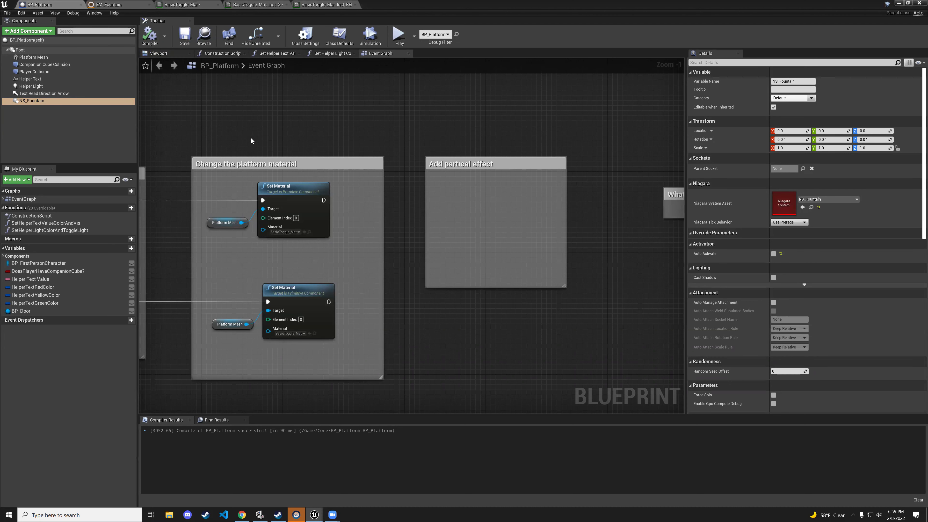
Add an Activate node targeting NS_Fountain to the particle effect comment, removing the duplicate reference.
left_click(41, 101)
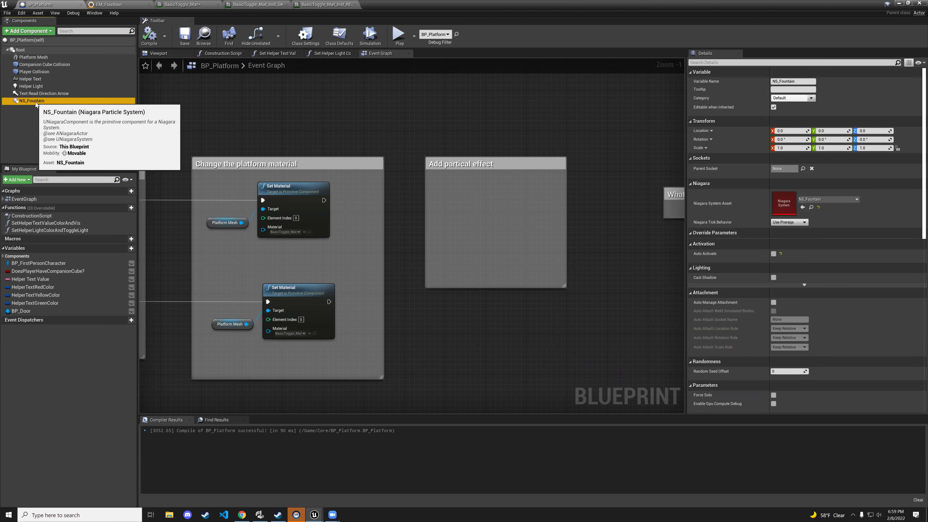
left_click_drag(55, 101, 492, 216)
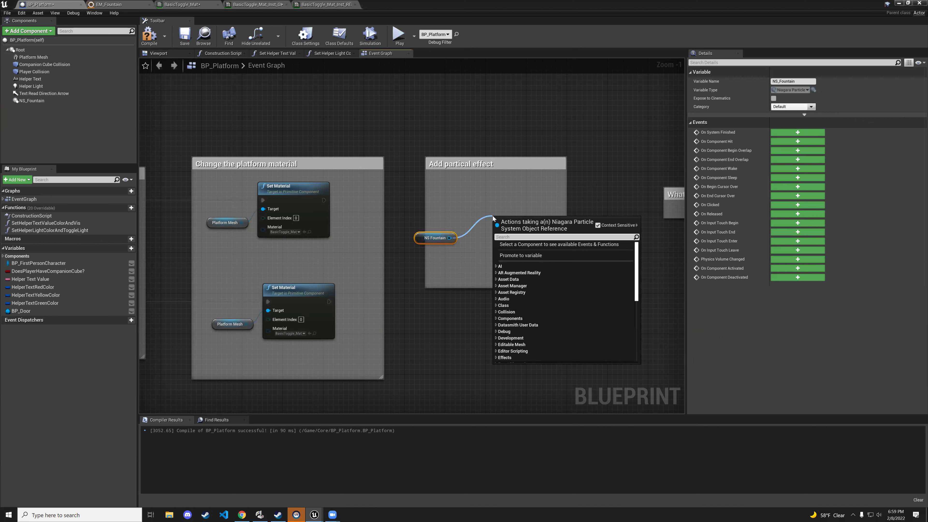
left_click(29, 100)
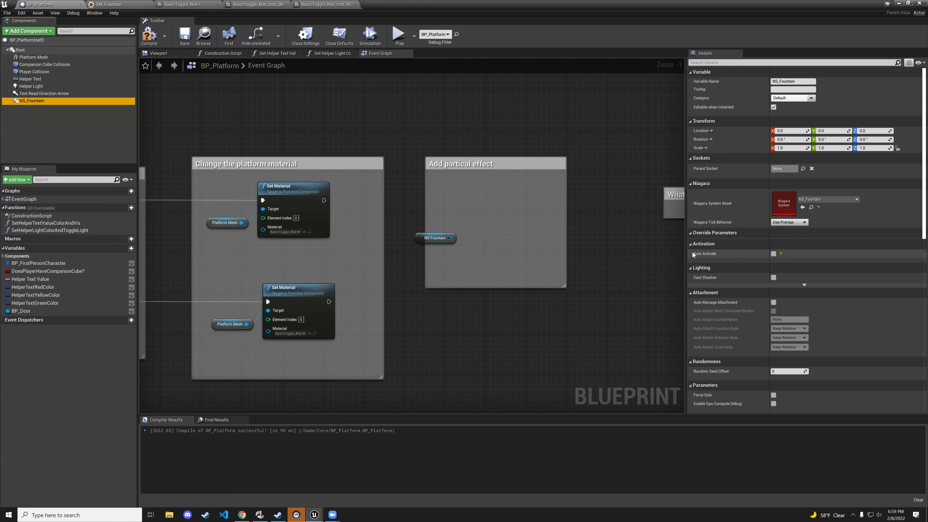
left_click_drag(450, 238, 509, 225)
type("activate")
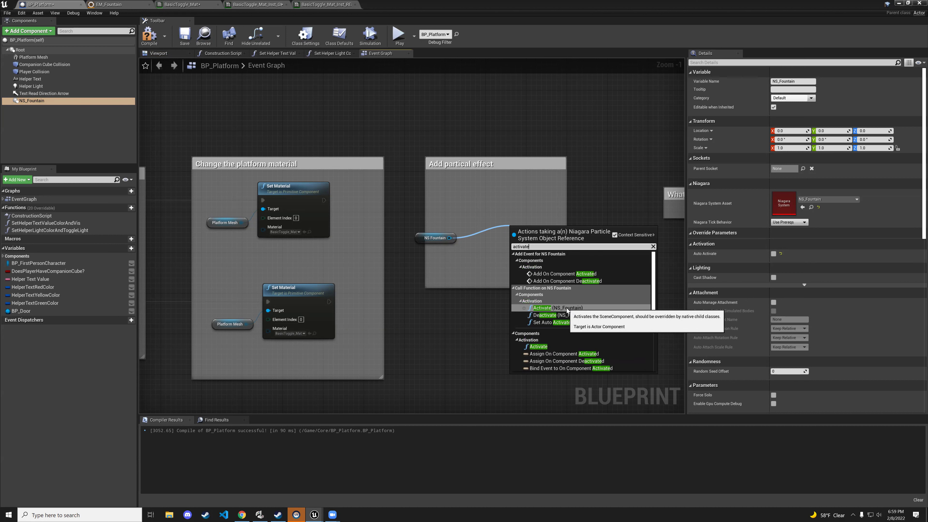
left_click(558, 308)
left_click_drag(536, 233, 489, 199)
left_click(466, 182)
left_click(439, 199)
key("Delete")
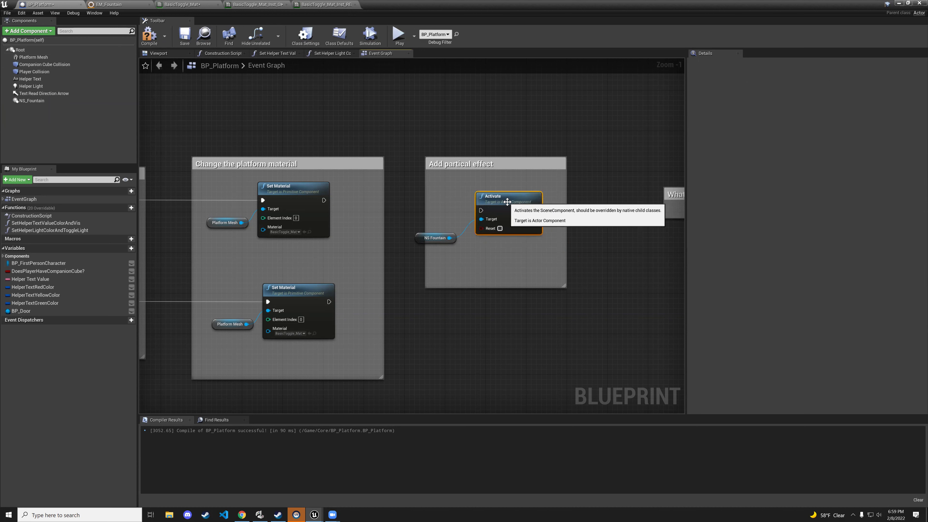
Enable Reset on Activate, run it after the upper Set Material, tidy the nodes and compile.
left_click(499, 228)
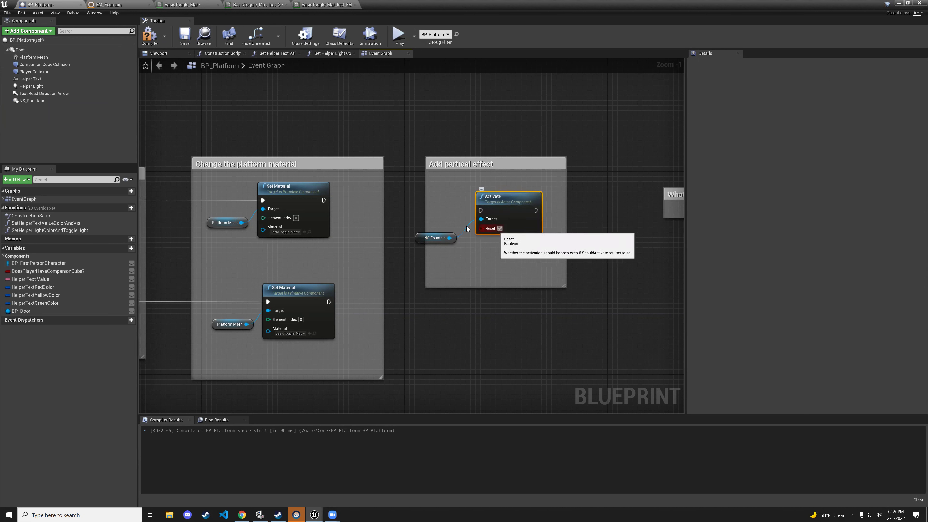
left_click_drag(323, 199, 514, 194)
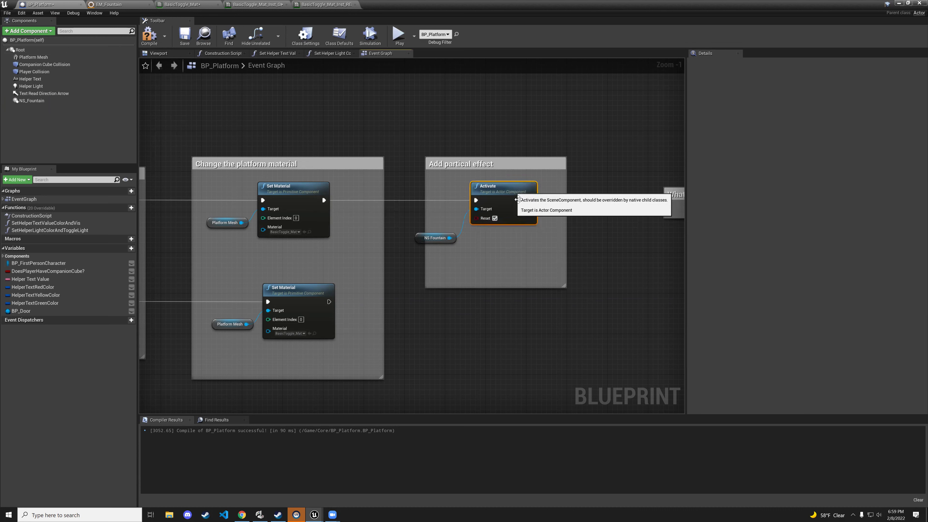
left_click_drag(437, 237, 441, 228)
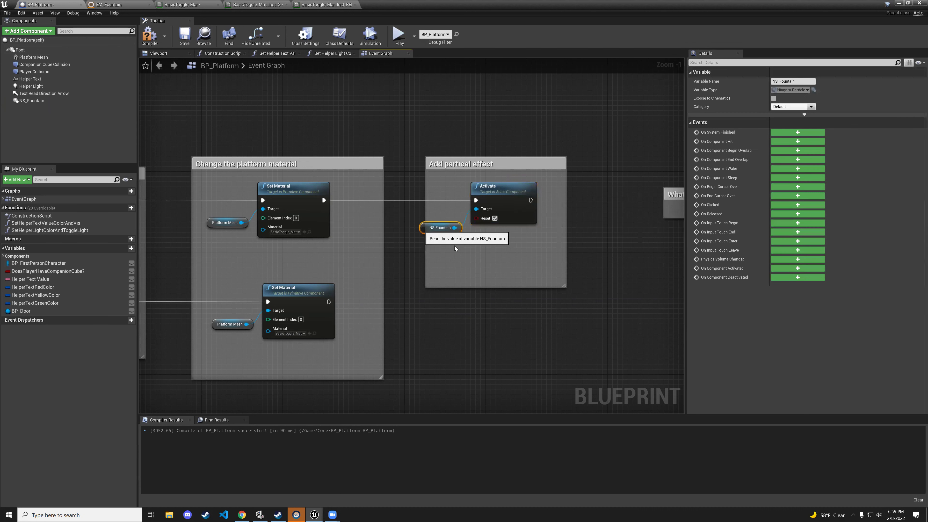
left_click_drag(514, 195, 509, 195)
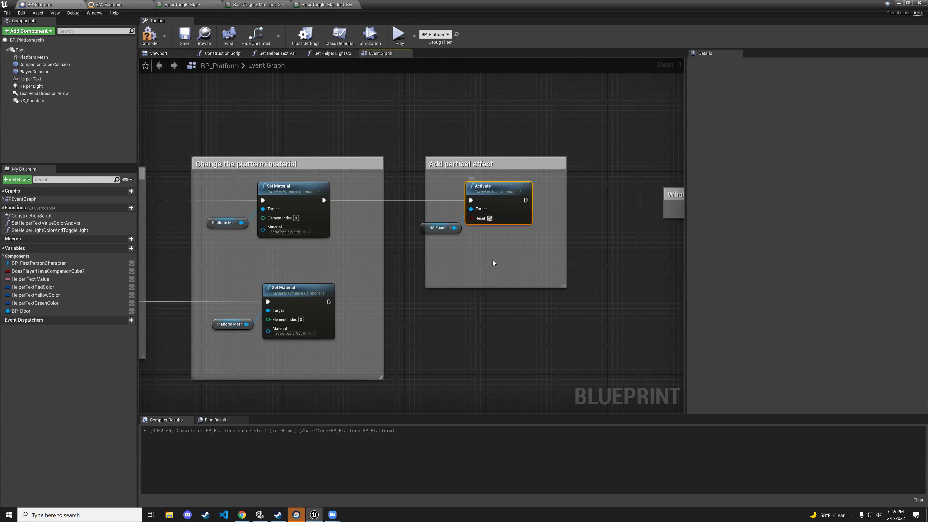
left_click(148, 37)
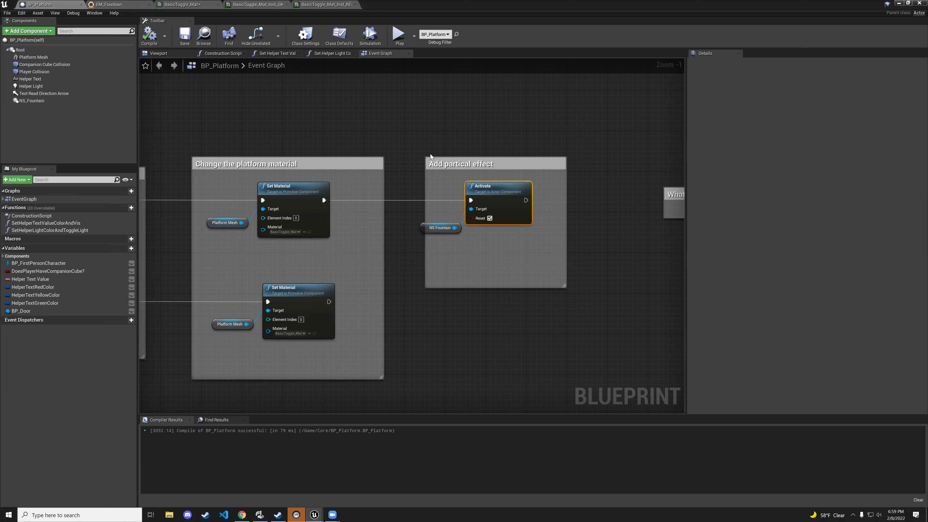
Play-test the level, walking onto and off the platform several times.
left_click(898, 4)
left_click(482, 34)
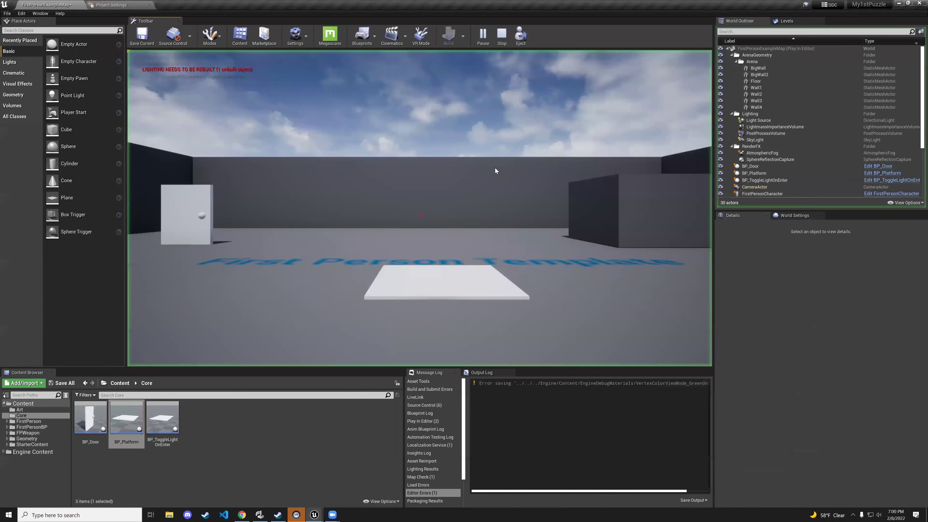
left_click(495, 171)
key("w")
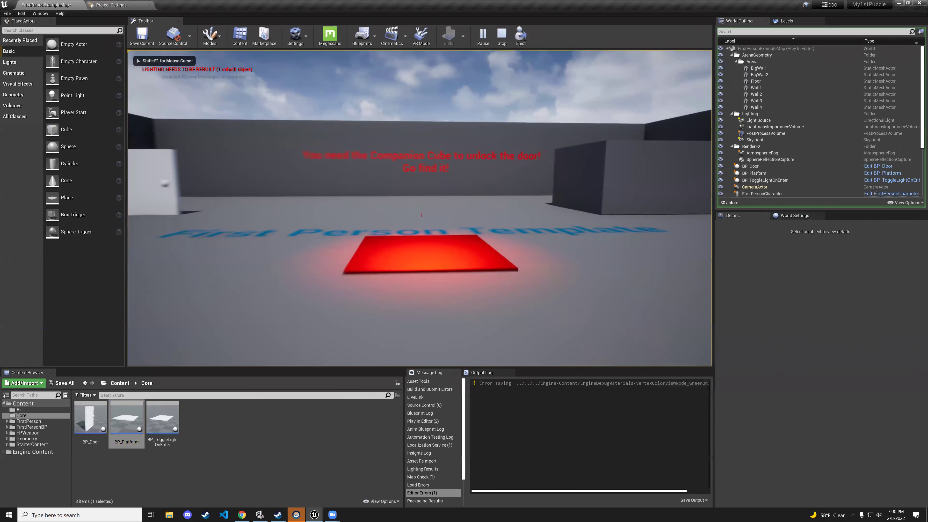
key("s")
key("w")
key("s")
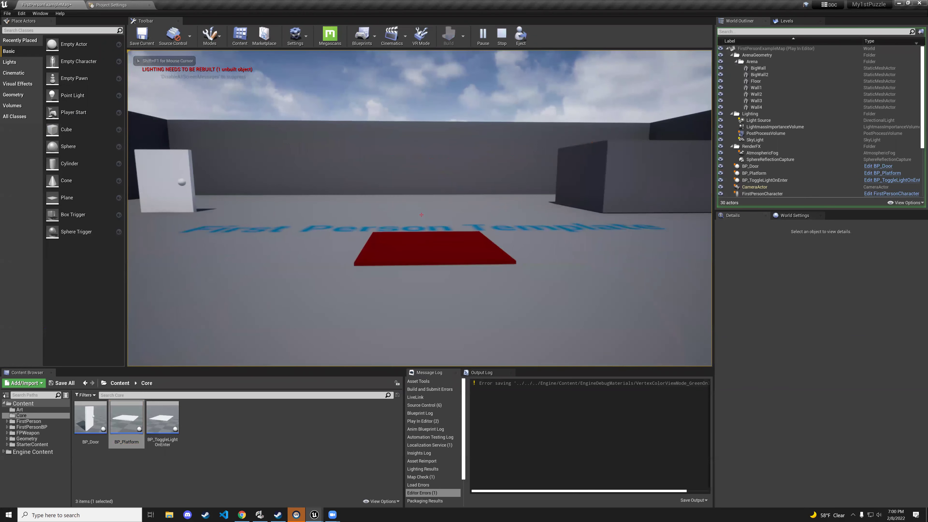
key("w")
key("s")
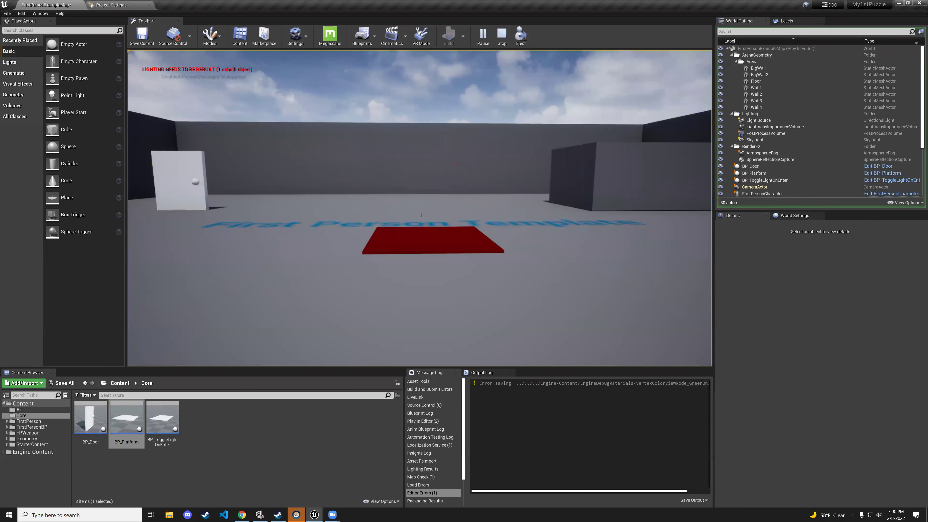
key("Escape")
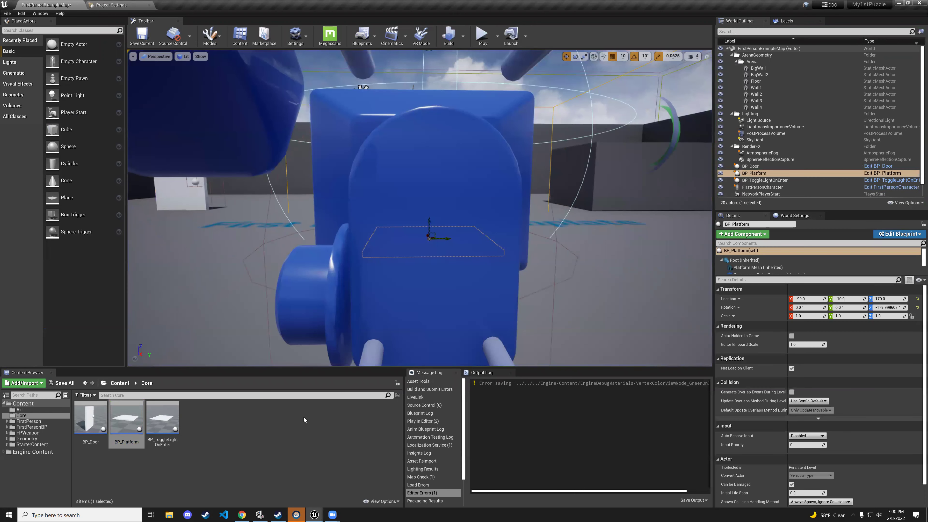
In BP_Platform, set DoesPlayerHaveCompanionCube? to default true and compile.
double_click(127, 415)
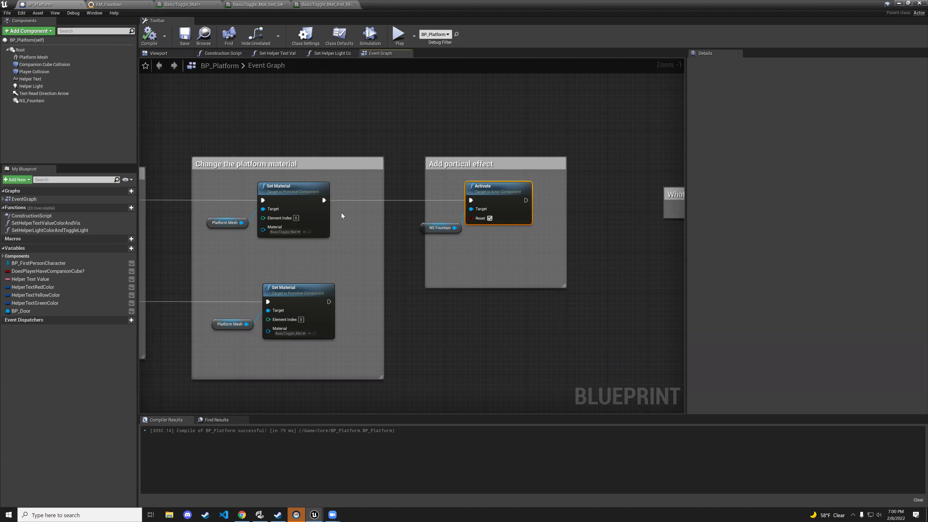
left_click(51, 271)
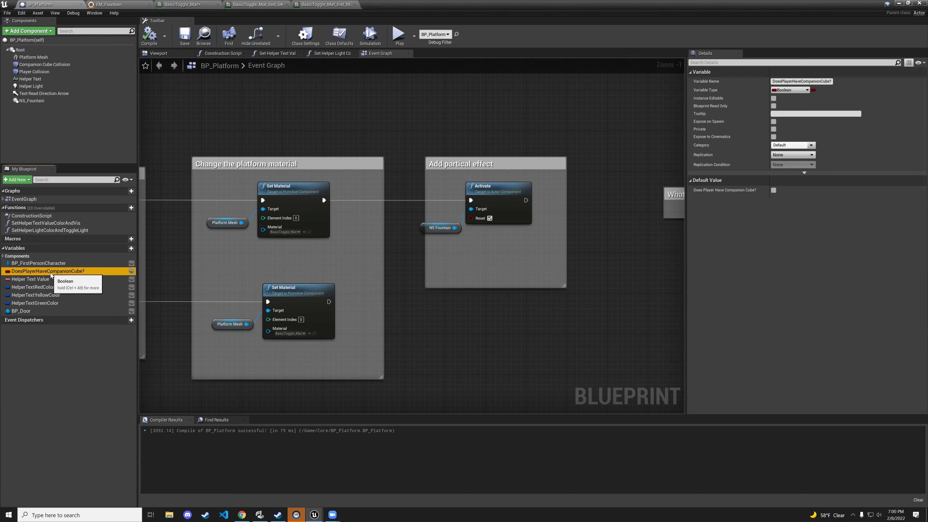
left_click(773, 190)
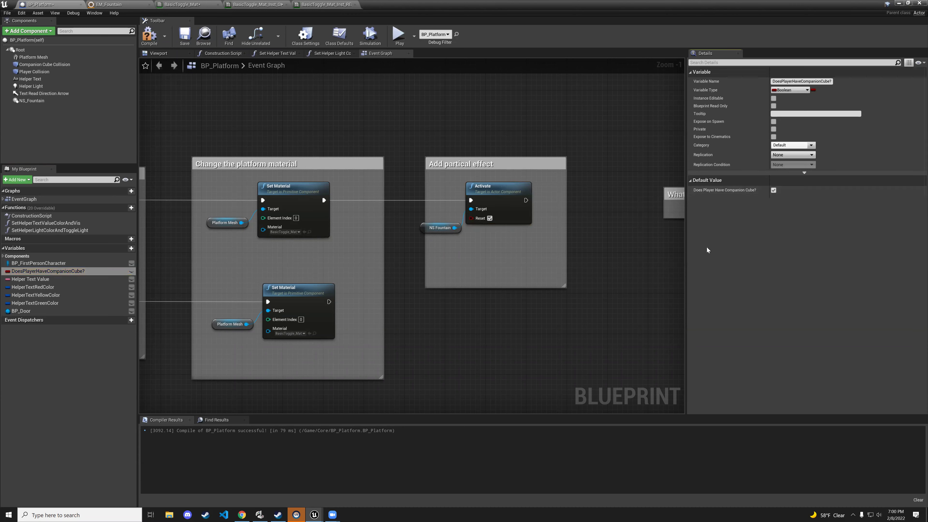
left_click(149, 35)
Play-test again, stepping onto the platform to trigger it, then reopen BP_Platform.
left_click(898, 3)
left_click(482, 35)
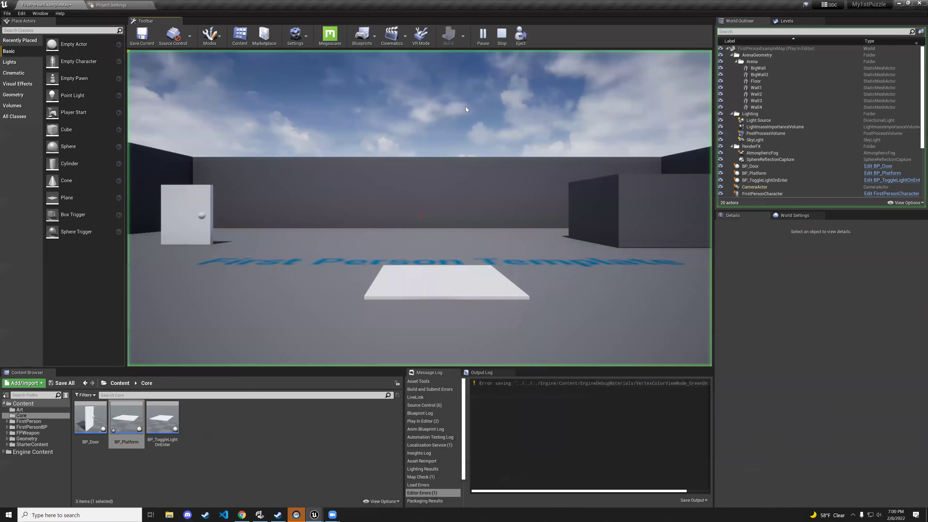
key("w")
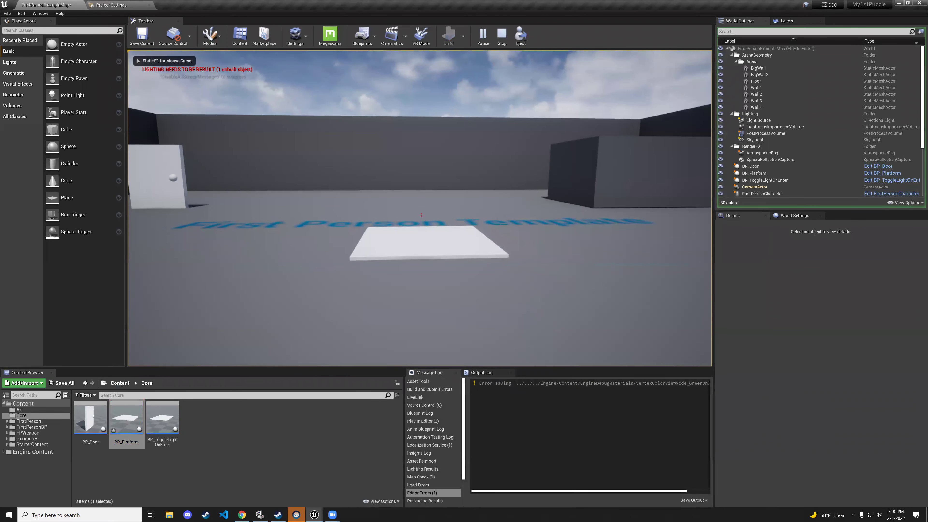
key("w")
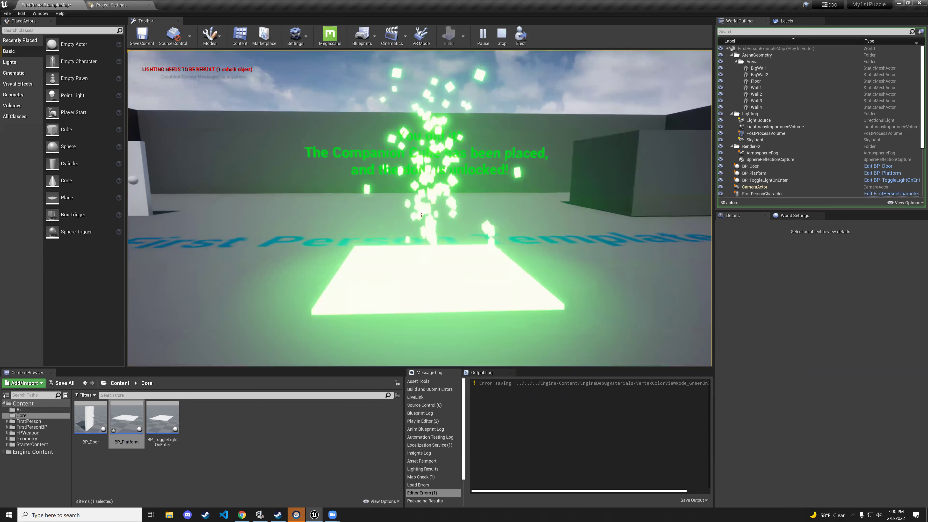
key("Escape")
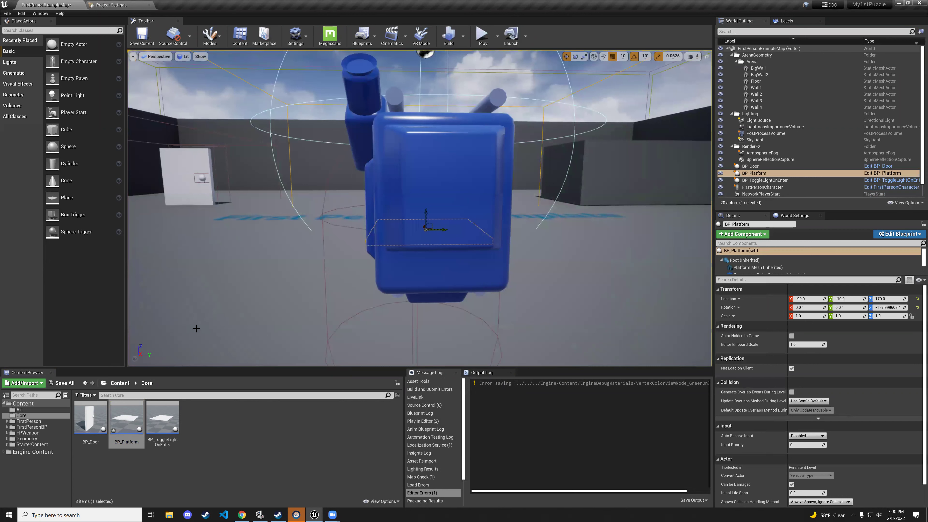
double_click(138, 427)
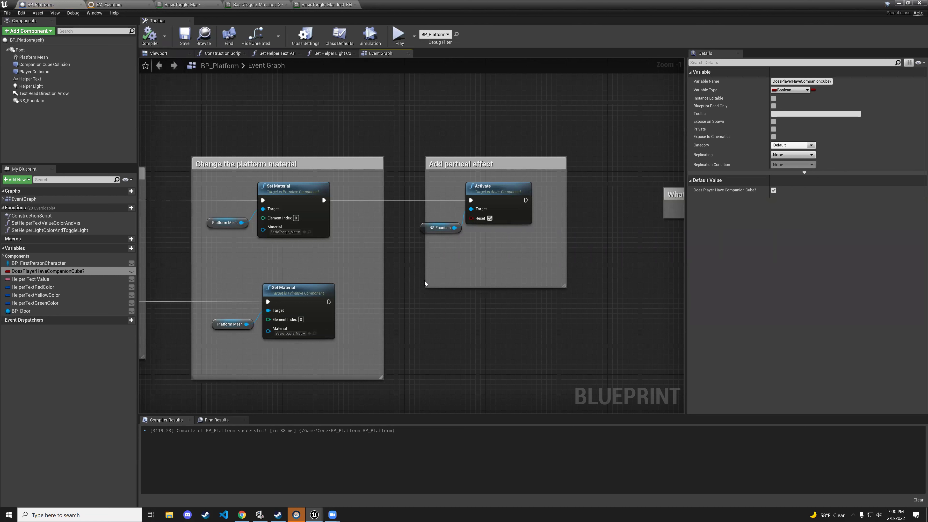
Reposition the 'Whatever else?' comment in the Event Graph.
scroll(424, 281, "down", 1)
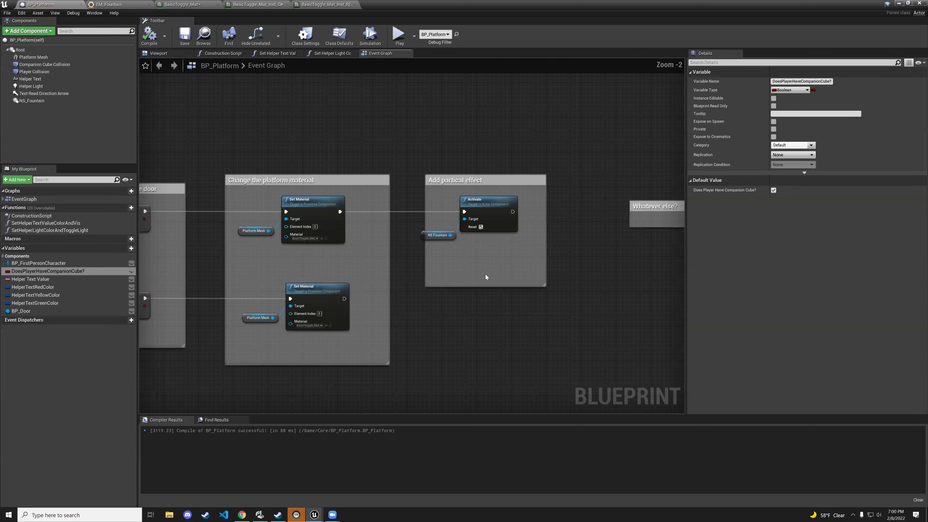
right_click_drag(485, 274, 355, 273)
scroll(446, 238, "down", 2)
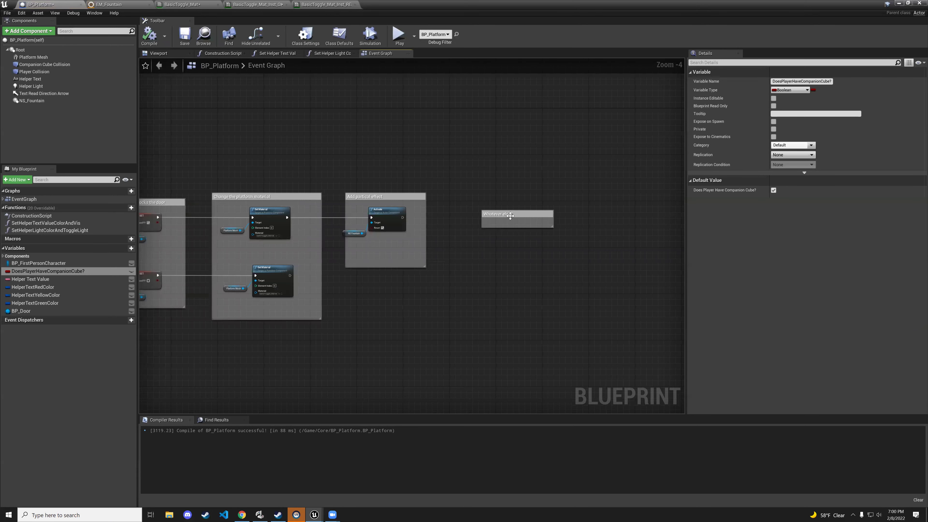
left_click_drag(511, 215, 547, 272)
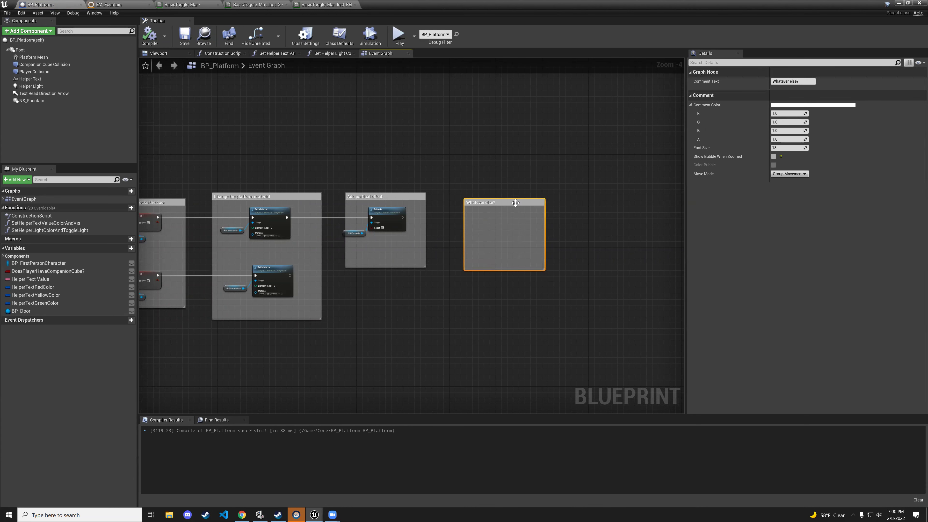
scroll(350, 242, "down", 3)
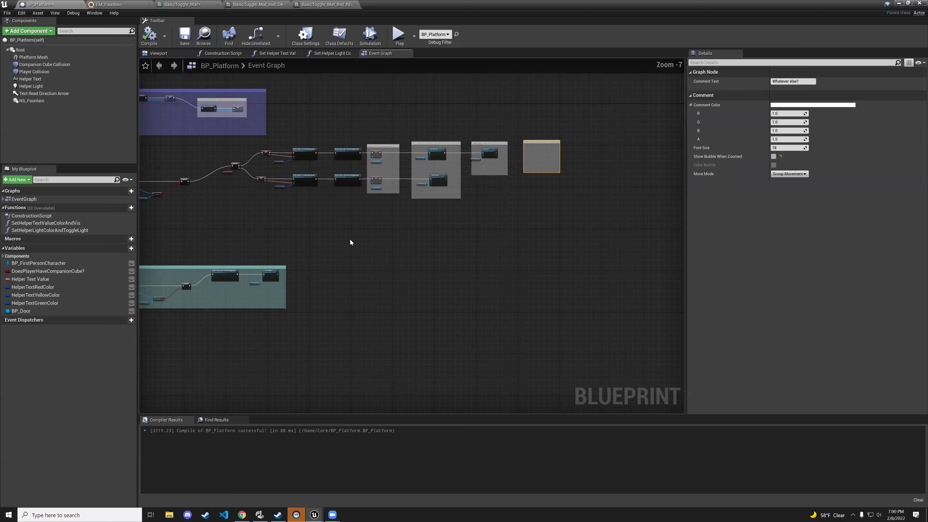
scroll(303, 265, "up", 5)
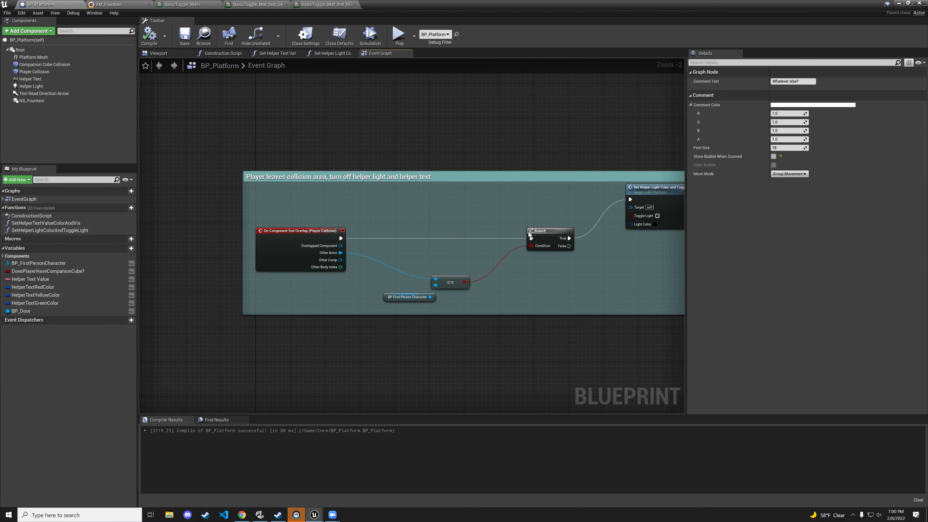
Inspect the Set Helper Light, Set Visibility and lower Set Material nodes by selecting them.
right_click_drag(601, 265, 243, 283)
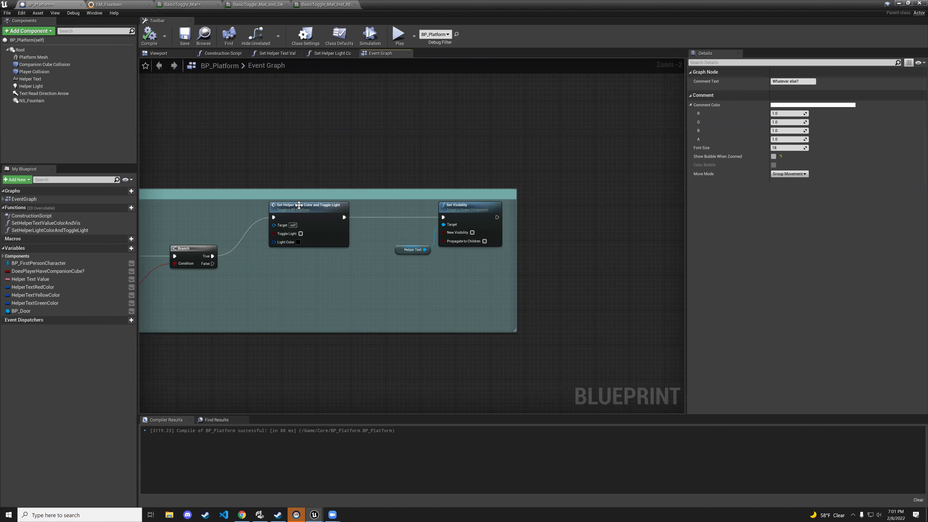
left_click_drag(298, 166, 339, 248)
left_click_drag(474, 165, 425, 177)
right_click_drag(517, 223, 363, 275)
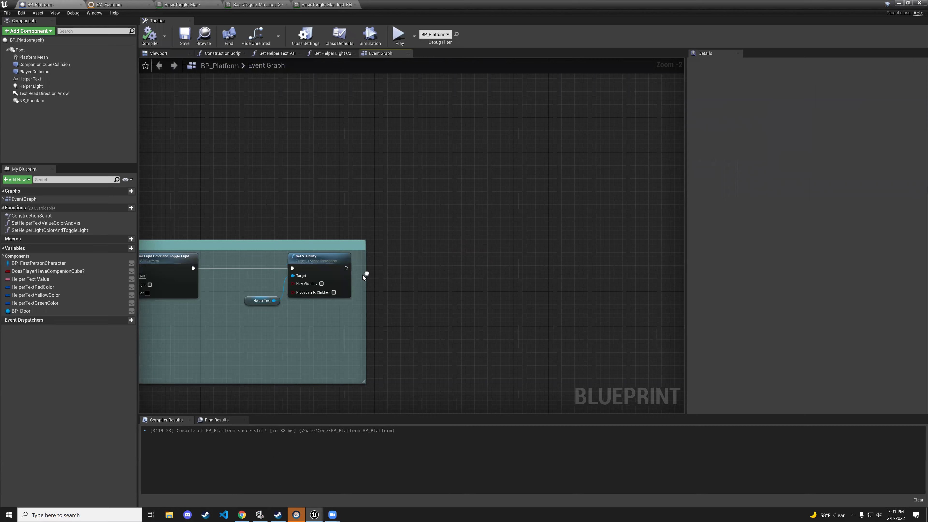
scroll(363, 277, "down", 4)
scroll(425, 256, "up", 4)
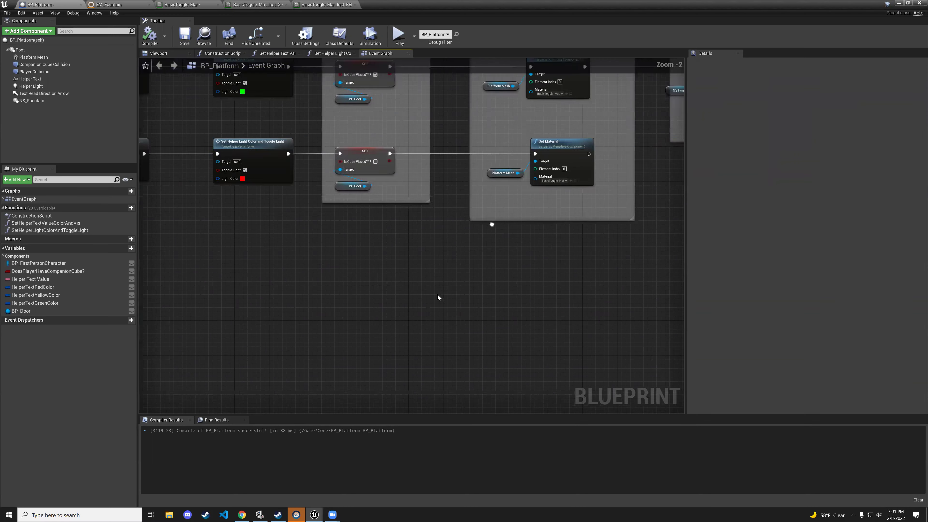
scroll(438, 297, "down", 2)
left_click_drag(522, 266, 457, 240)
scroll(487, 277, "up", 2)
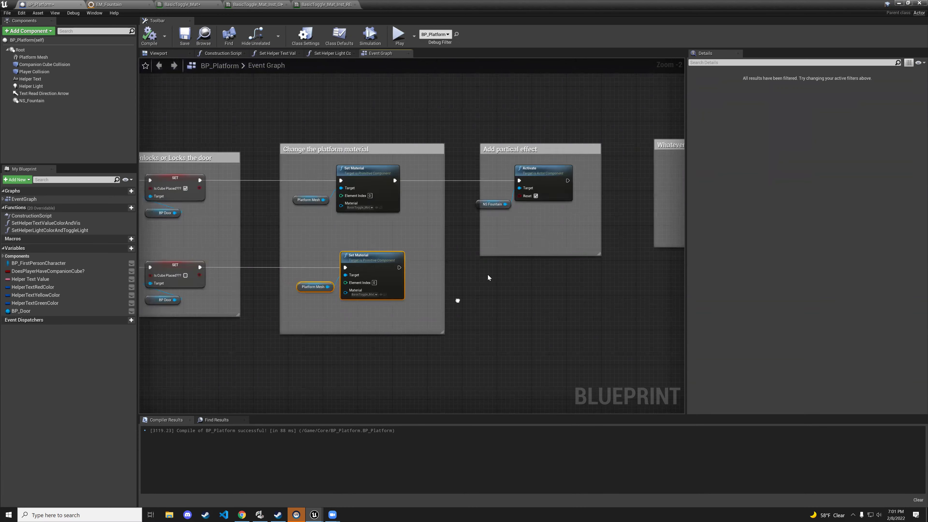
Widen the 'Add partical effect' comment around NS Fountain, then select upper Set Material and Platform Mesh.
right_click_drag(487, 277, 460, 289)
left_click_drag(454, 190, 553, 232)
left_click(268, 178)
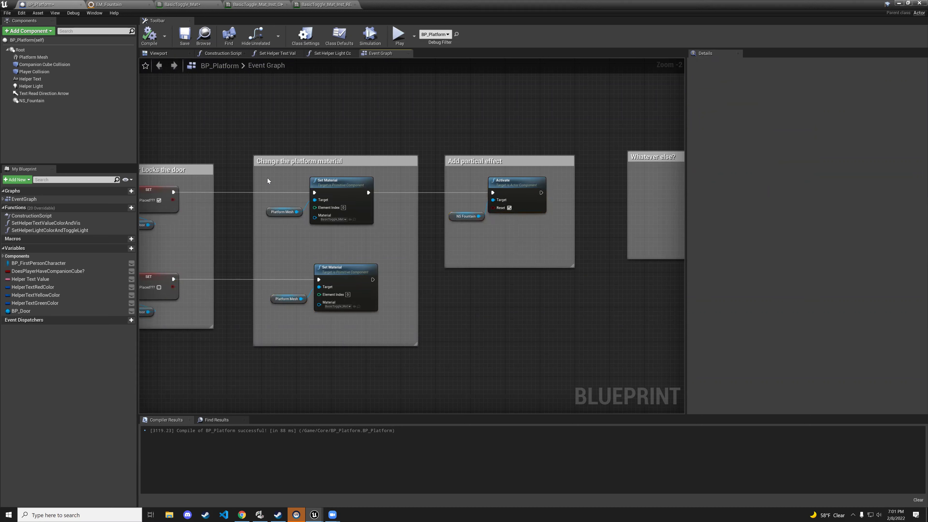
left_click_drag(231, 173, 332, 224)
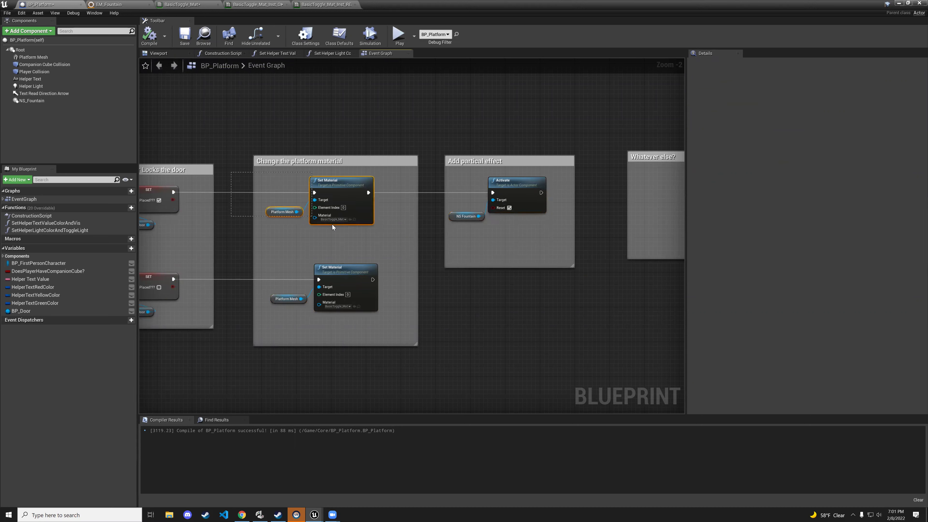
Move the four effect nodes beside Set Visibility and wire its output into Set Material.
left_click_drag(466, 239, 553, 230)
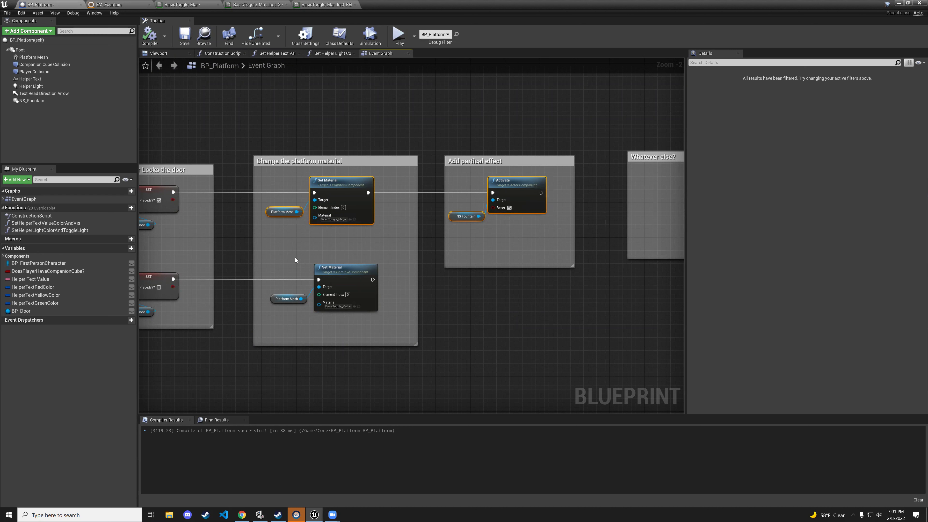
scroll(295, 260, "down", 3)
right_click_drag(257, 332, 745, 124)
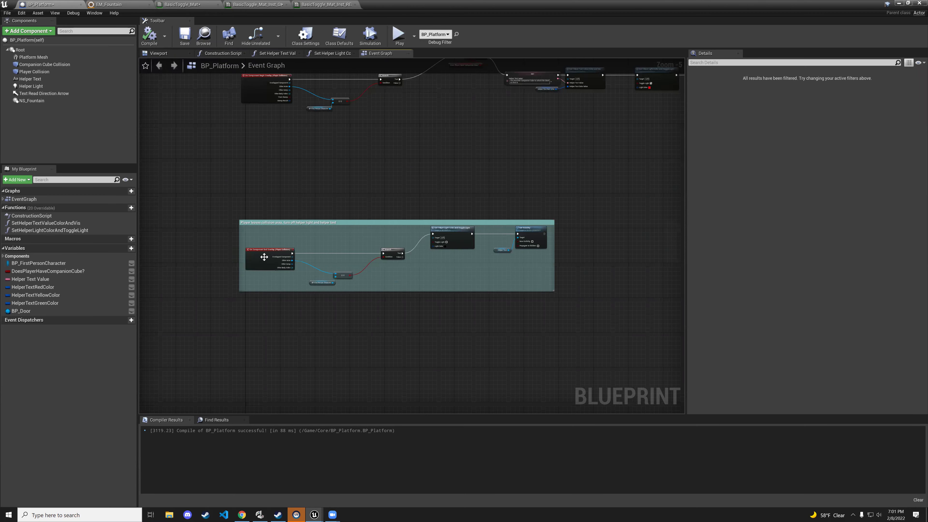
scroll(264, 256, "up", 5)
right_click_drag(672, 267, 364, 259)
scroll(317, 246, "down", 2)
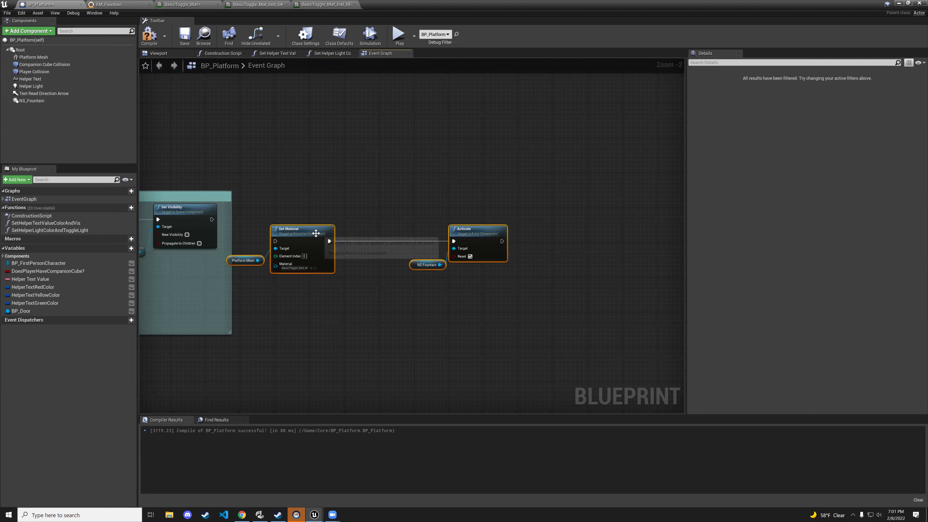
left_click_drag(316, 233, 359, 212)
left_click_drag(211, 220, 318, 219)
left_click(397, 191)
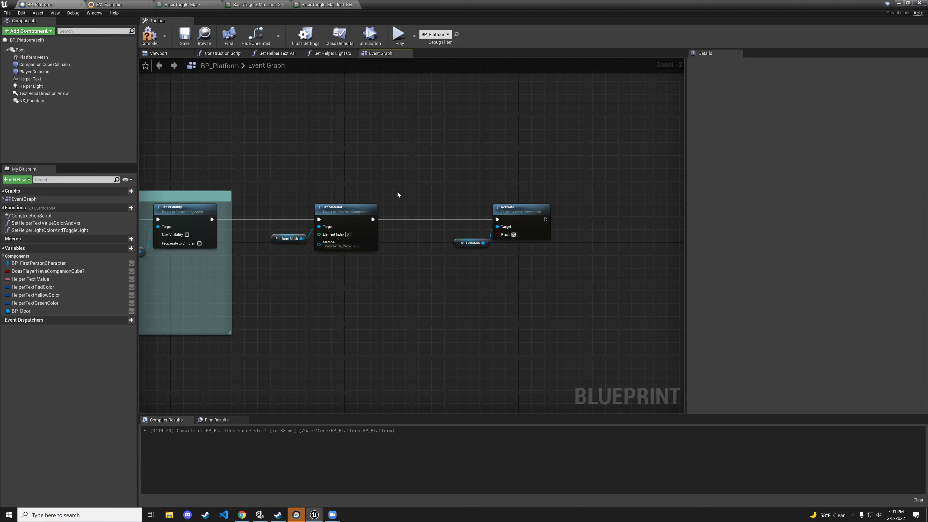
Set that Set Material node's material to BasicShapeMaterial.
scroll(347, 244, "up", 2)
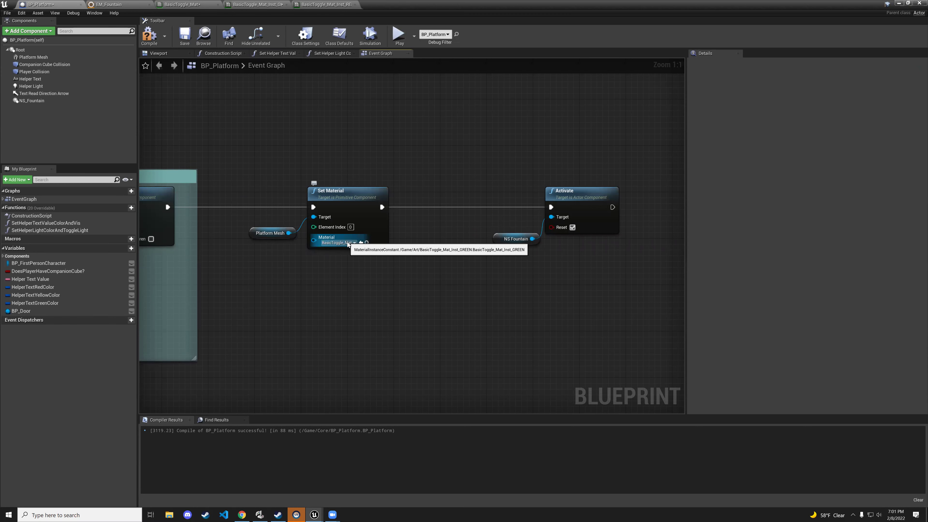
left_click(352, 243)
type("BAS")
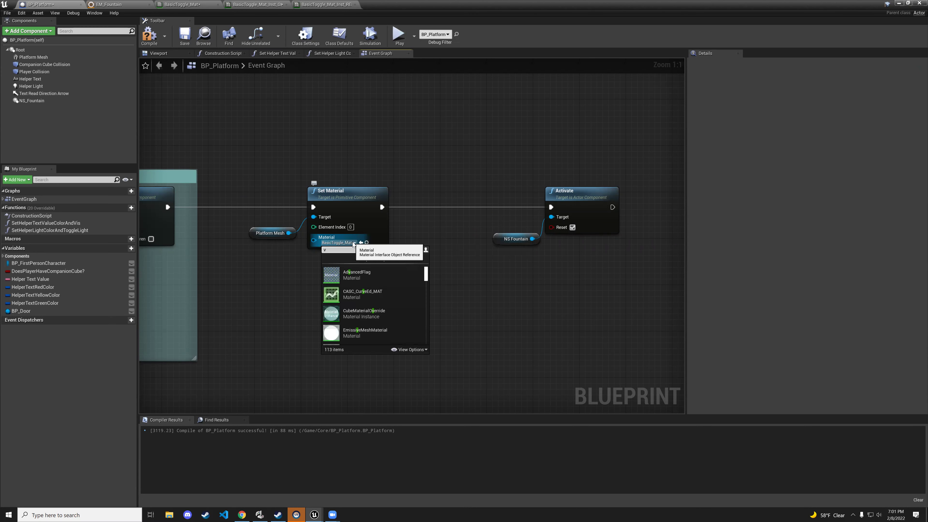
key("BackSpace")
key("BackSpace")
key("BackSpace")
type("basicshap")
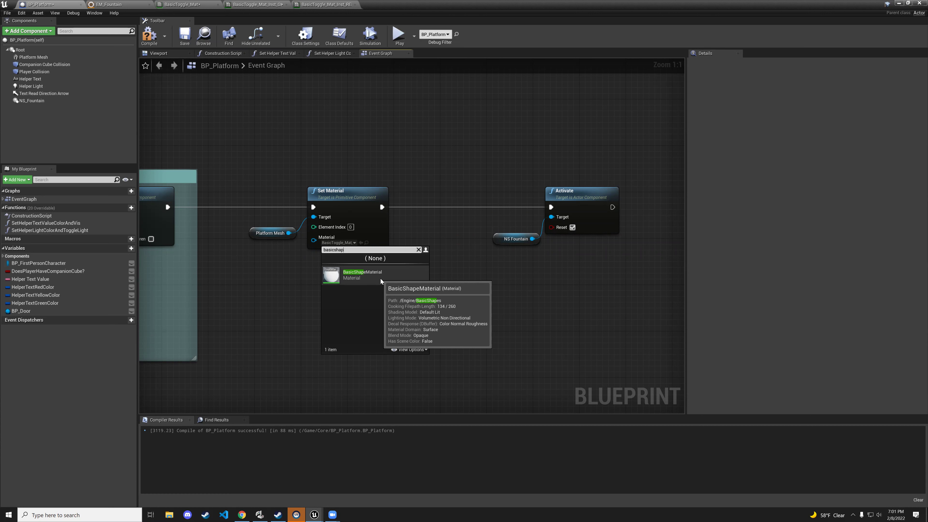
left_click(380, 278)
Replace the Activate node with a Deactivate node on NS Fountain, run after Set Material.
right_click_drag(511, 271, 418, 298)
left_click(495, 244)
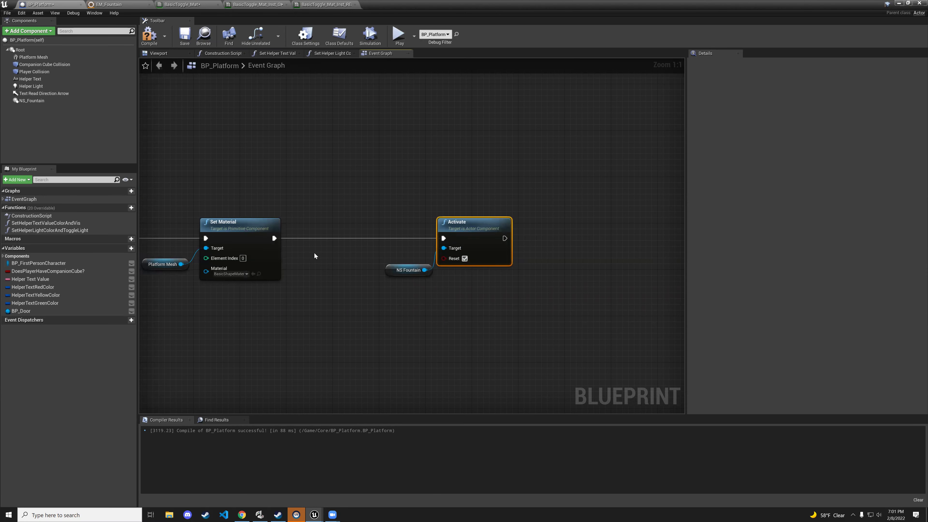
right_click_drag(321, 272, 415, 197)
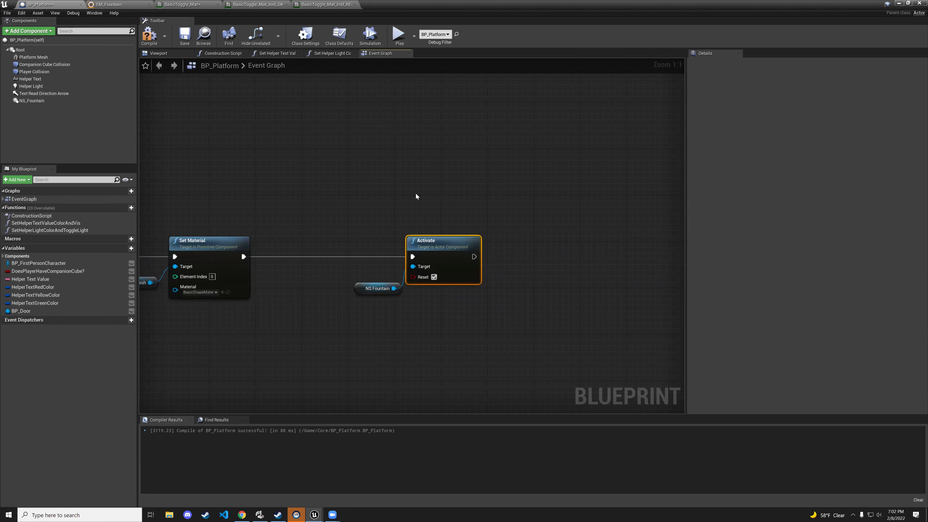
left_click_drag(392, 288, 431, 332)
type("deacti")
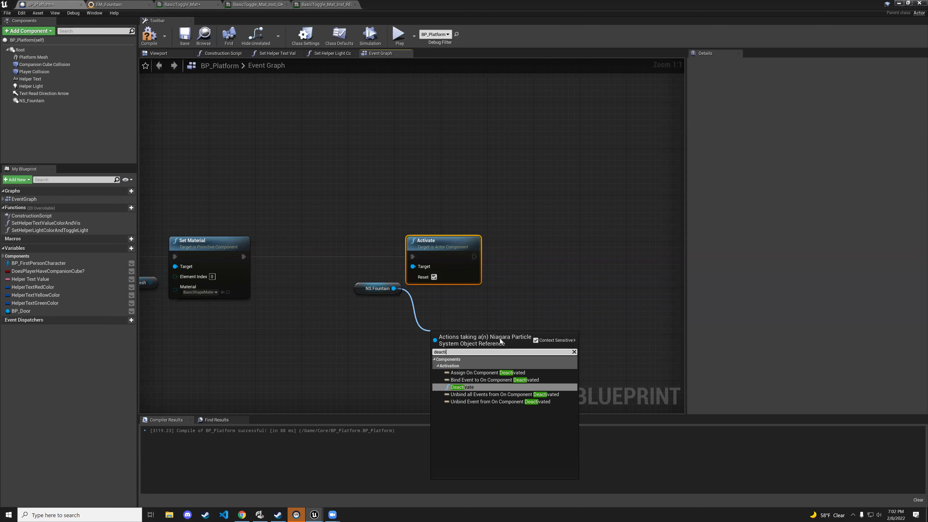
left_click(468, 388)
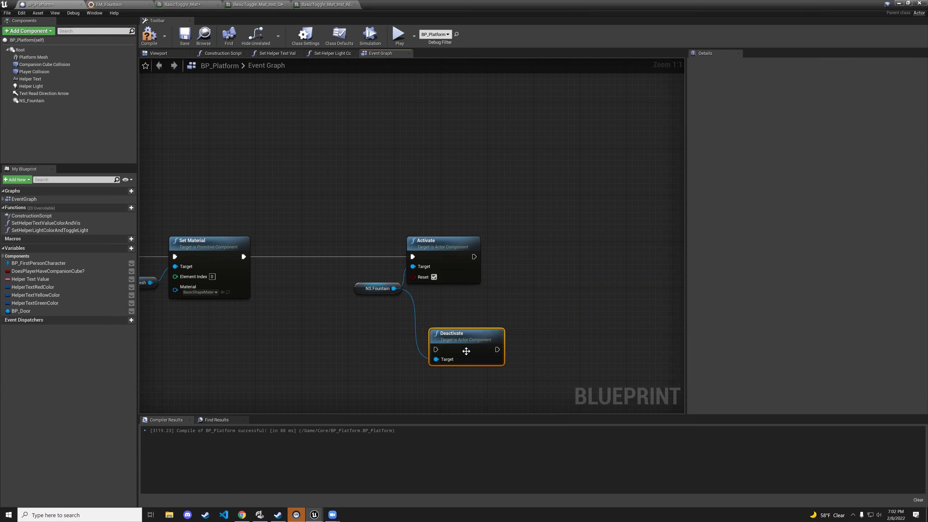
left_click_drag(461, 338, 427, 224)
left_click(432, 260)
key("Delete")
left_click_drag(244, 256, 415, 250)
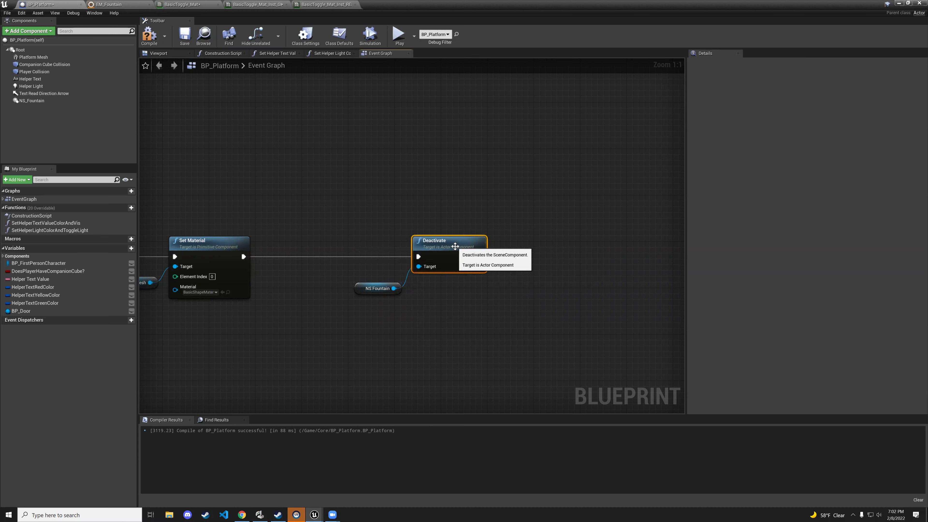
Compile and save BP_Platform.
left_click(240, 250)
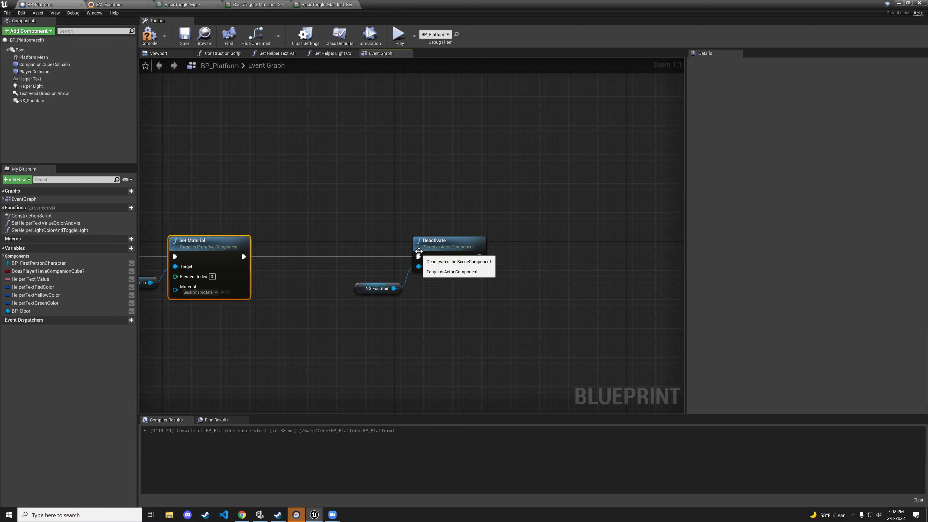
right_click_drag(263, 207, 372, 211)
left_click(582, 273)
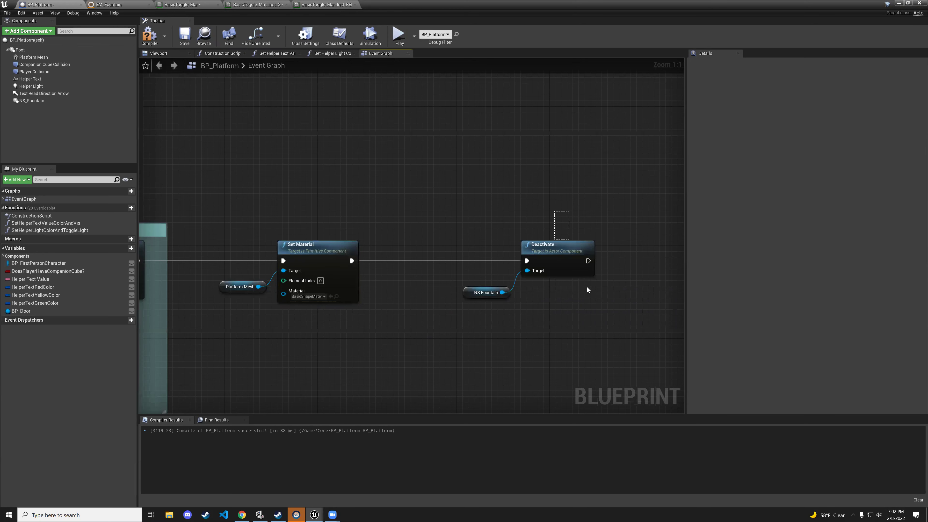
left_click(425, 190)
left_click(149, 35)
left_click(184, 37)
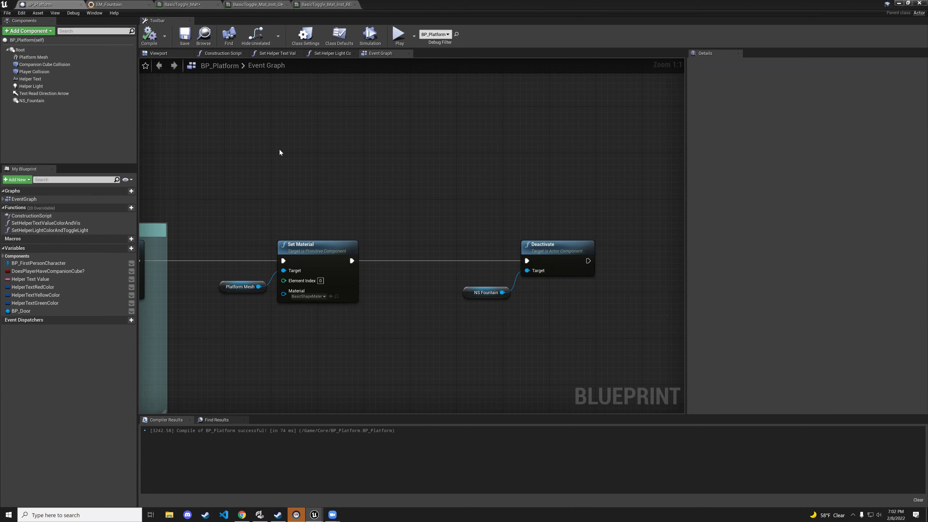
Wrap the four reset nodes in a comment ending 'reset mat and stop particles if they've started'.
left_click_drag(227, 182, 607, 351)
type("cWhen player leaves p")
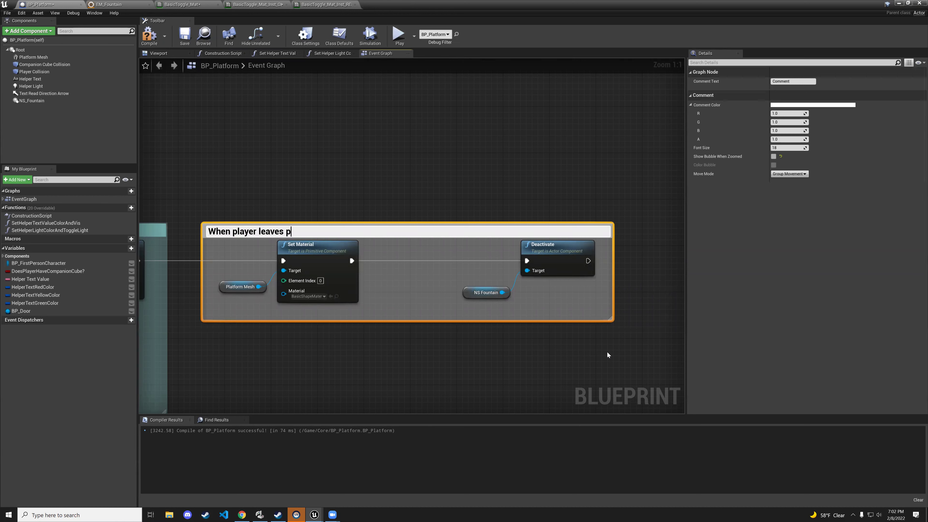
type("latform, reset mat and")
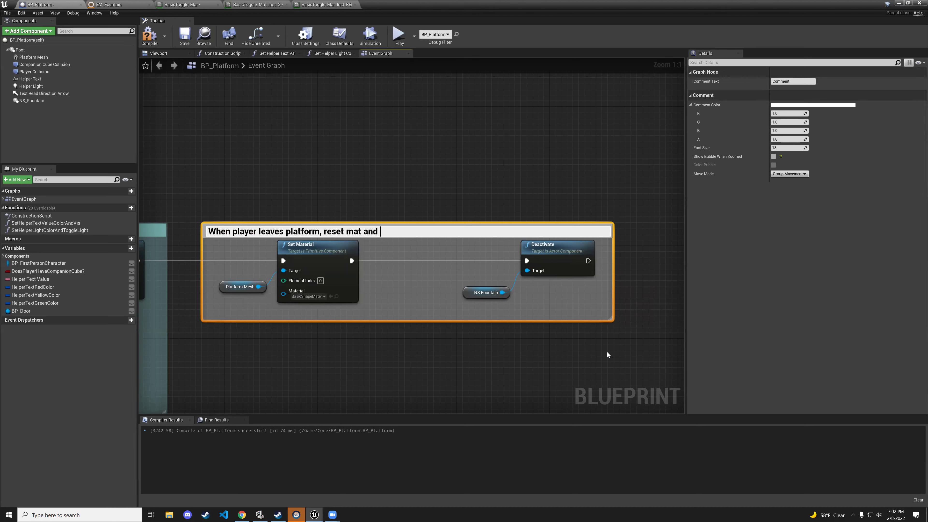
type(" stop particles if they've")
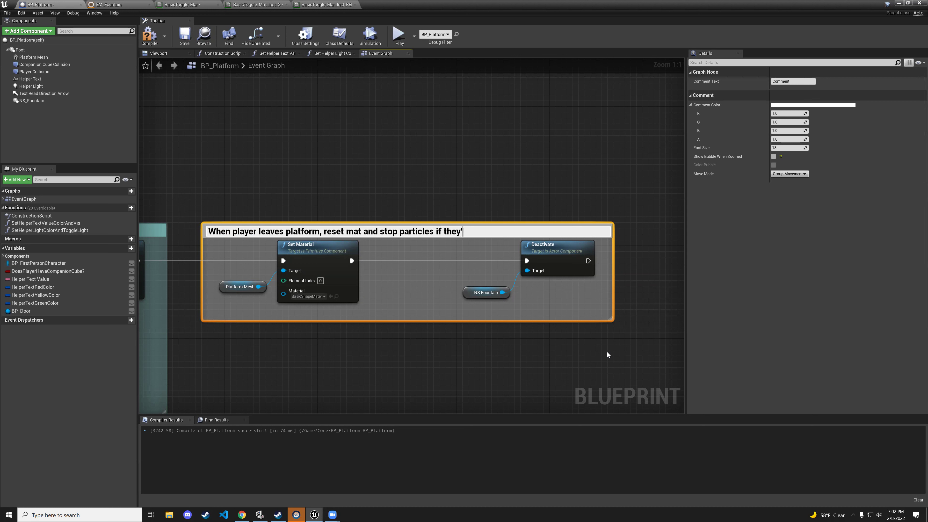
type(" started")
key("Return")
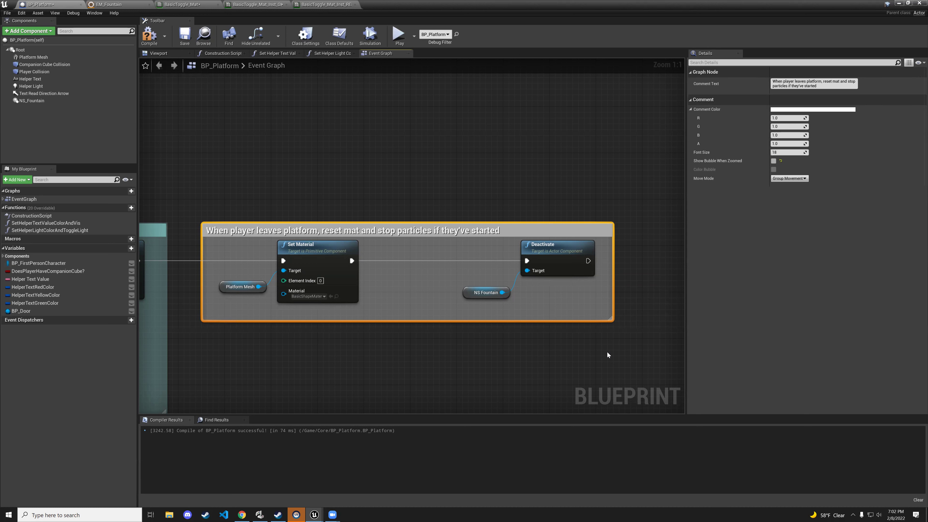
Make the comment colour pink, then compile and save the blueprint.
left_click(813, 109)
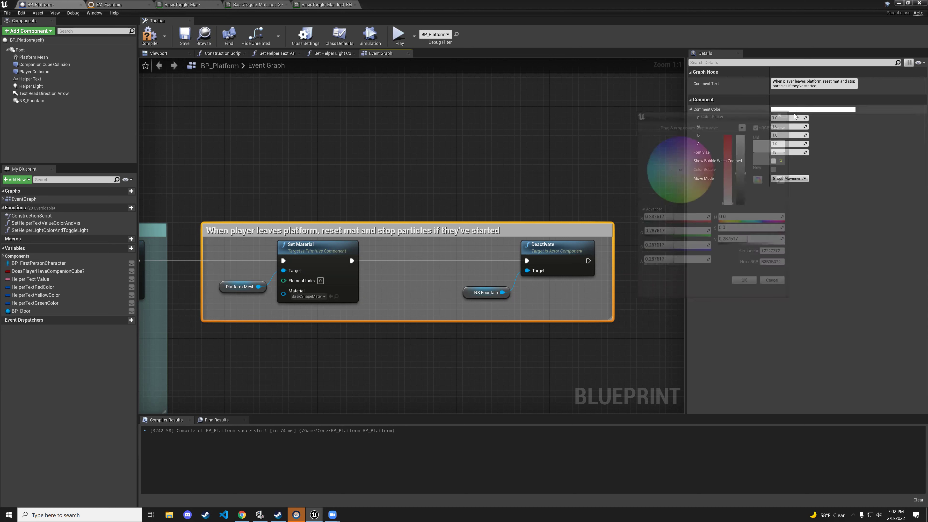
left_click(693, 154)
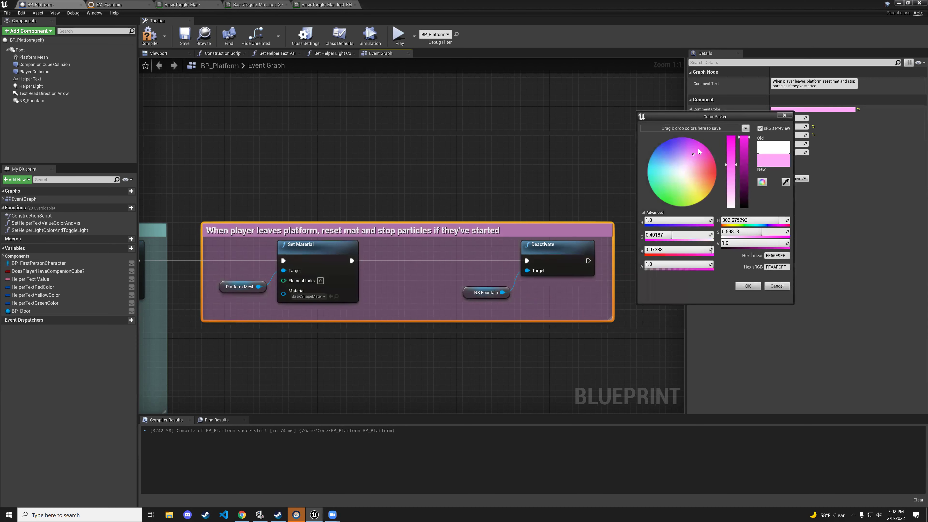
left_click(748, 286)
left_click(553, 165)
left_click(146, 36)
left_click(185, 36)
scroll(480, 167, "down", 7)
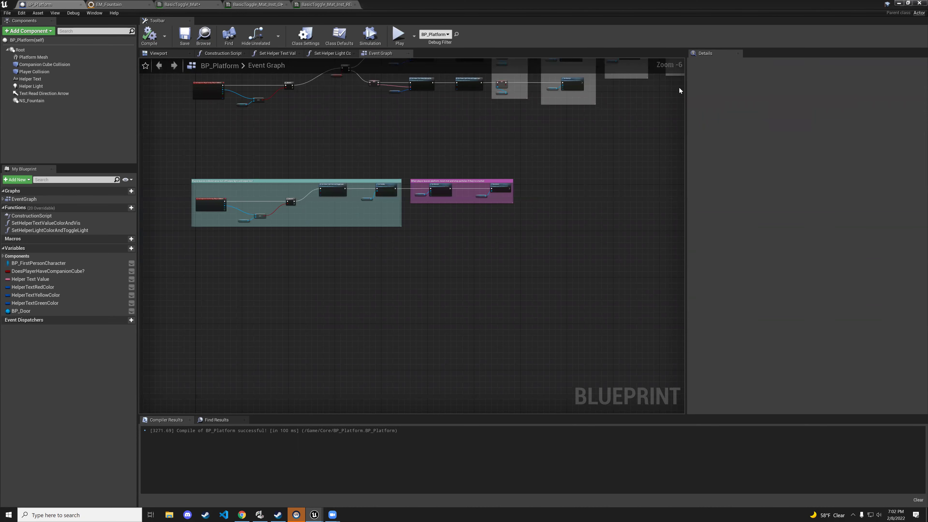
Play-test walking onto and off the platform to see it reset, then reopen BP_Platform.
left_click(897, 3)
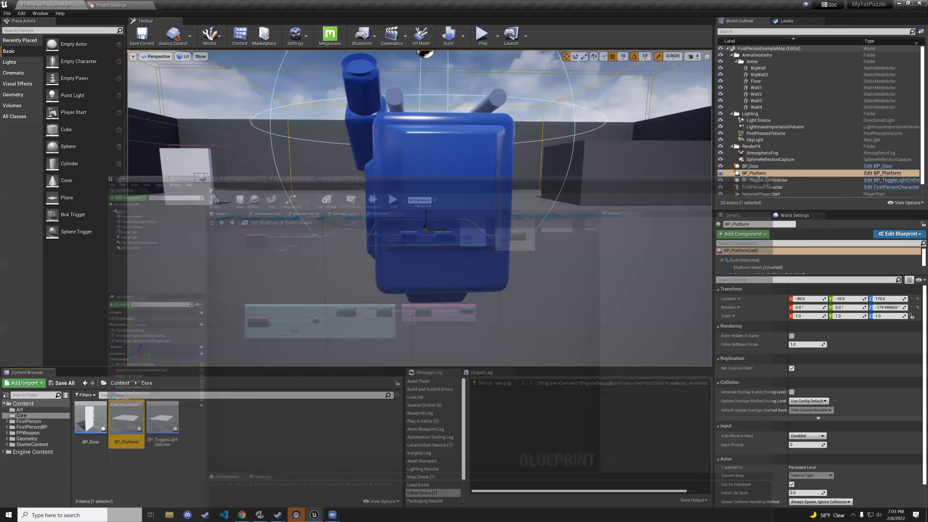
left_click(482, 37)
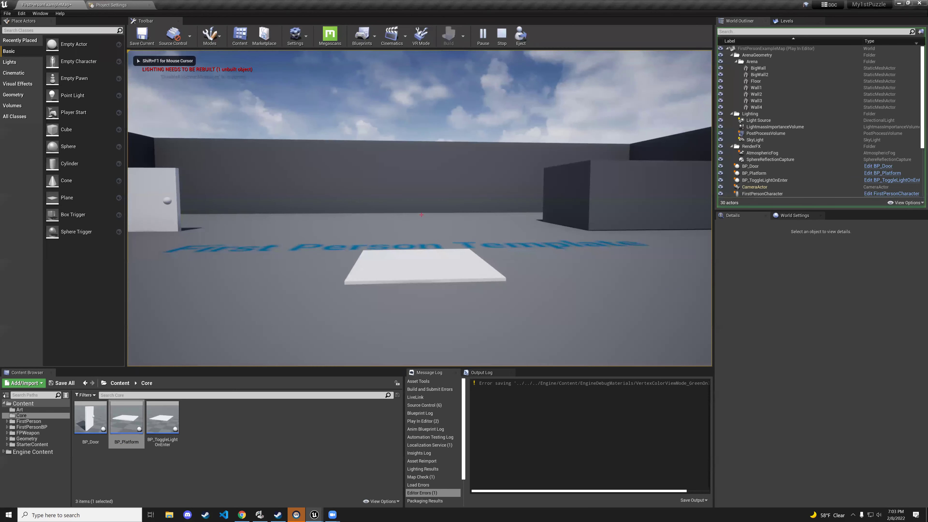
key("w")
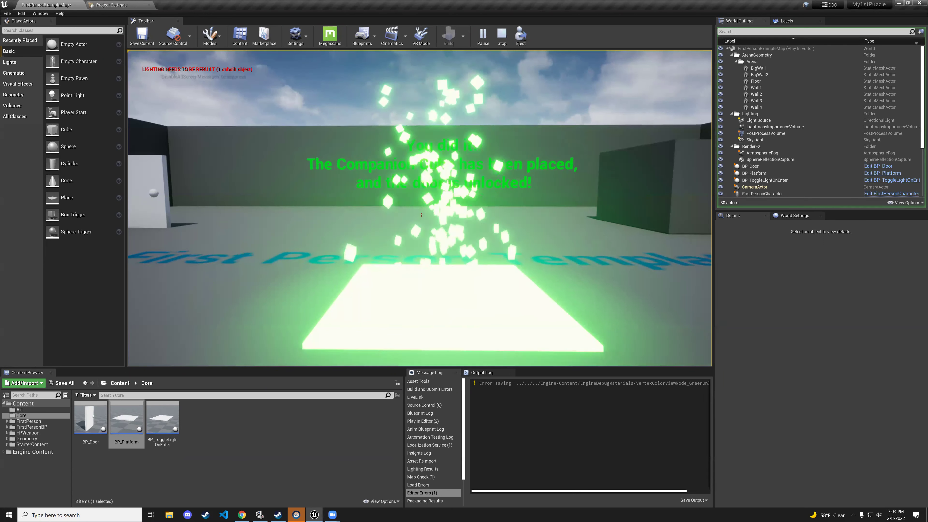
key("s")
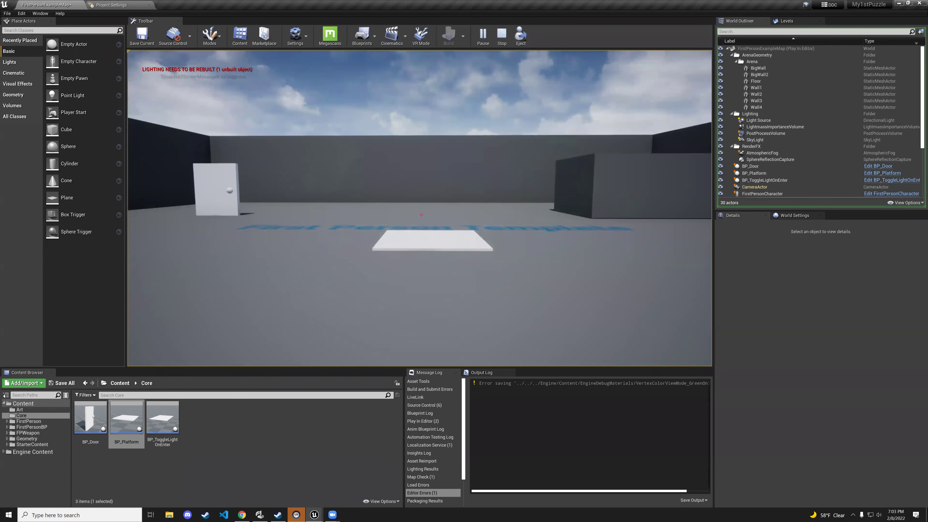
key("Escape")
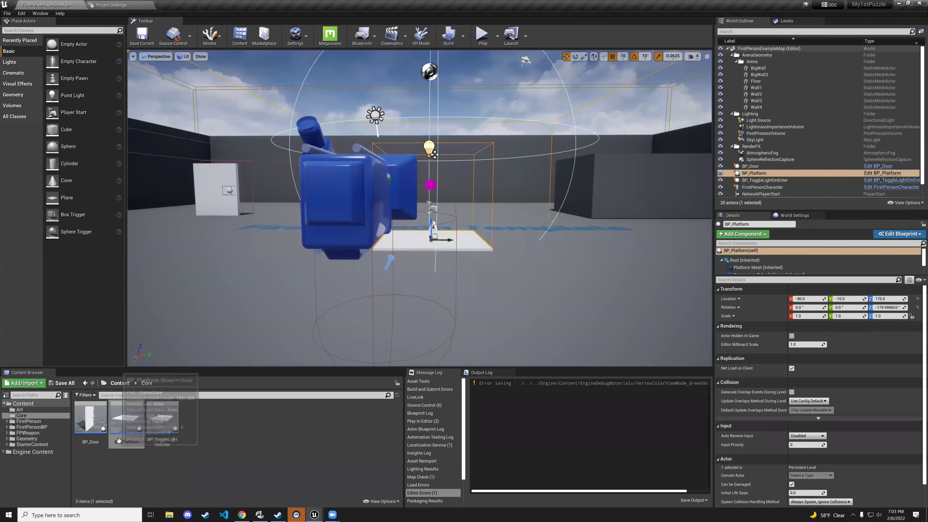
double_click(126, 420)
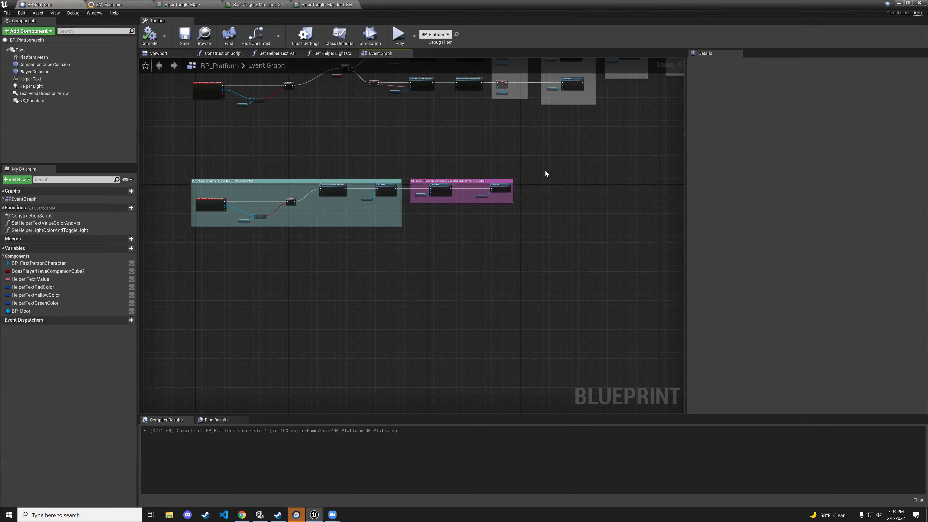
scroll(481, 214, "up", 7)
left_click(481, 215)
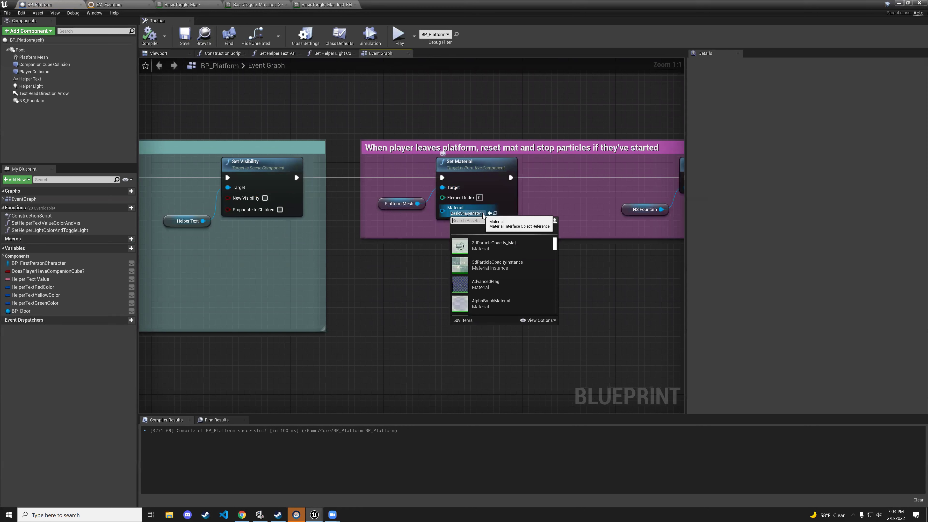
type("bas")
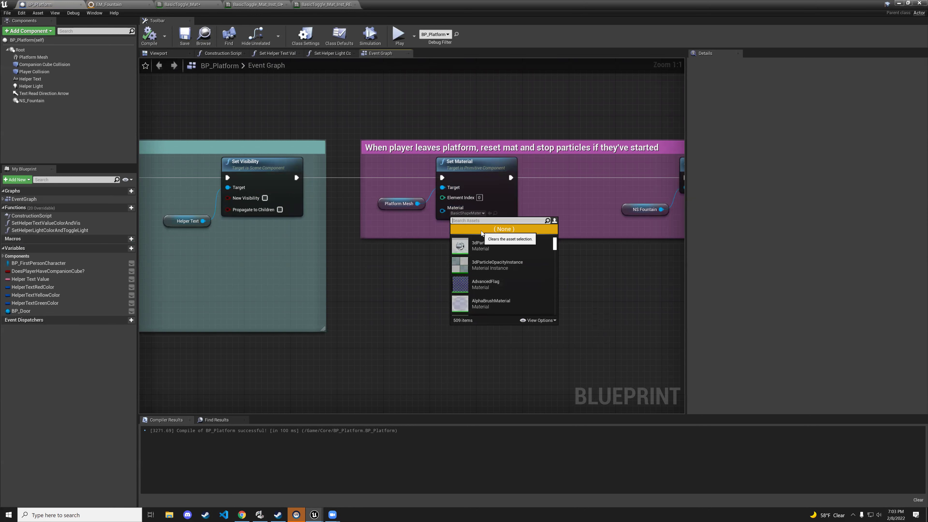
type("icshape")
type("s")
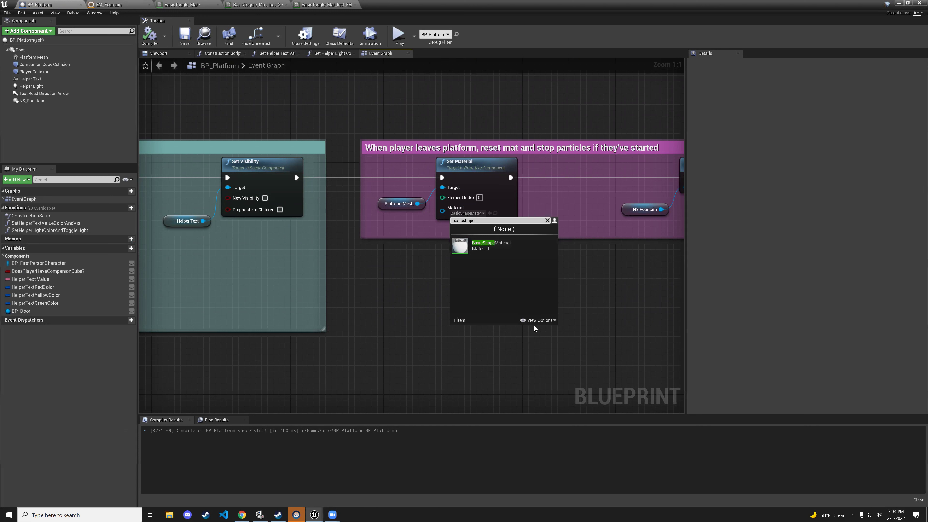
left_click(554, 323)
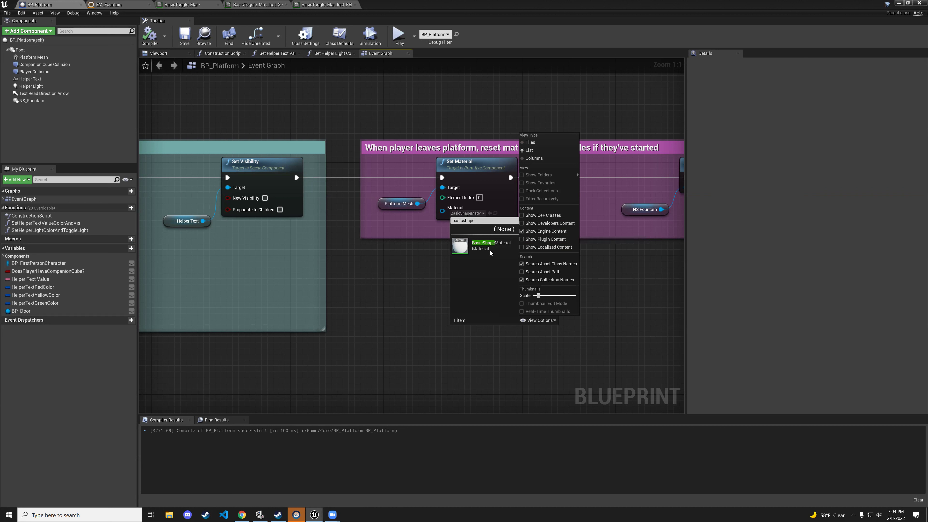
left_click(530, 320)
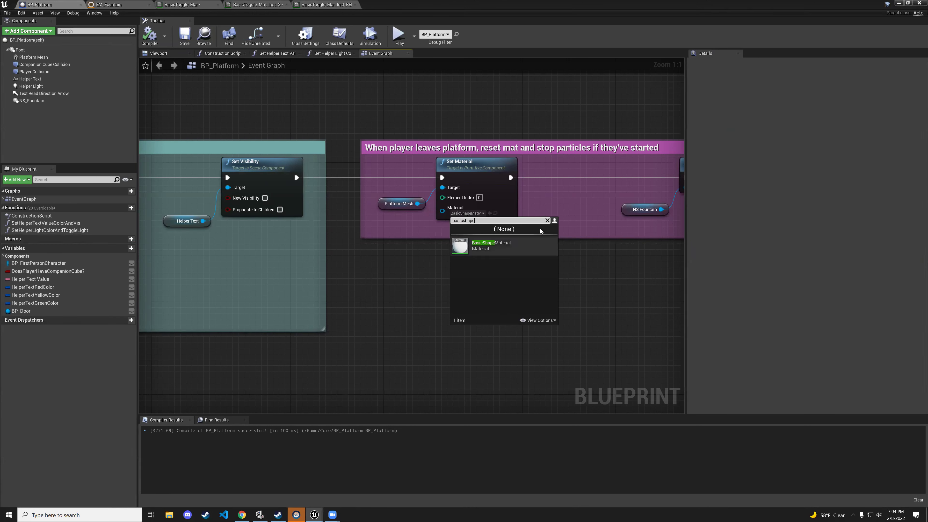
left_click(547, 221)
left_click(557, 284)
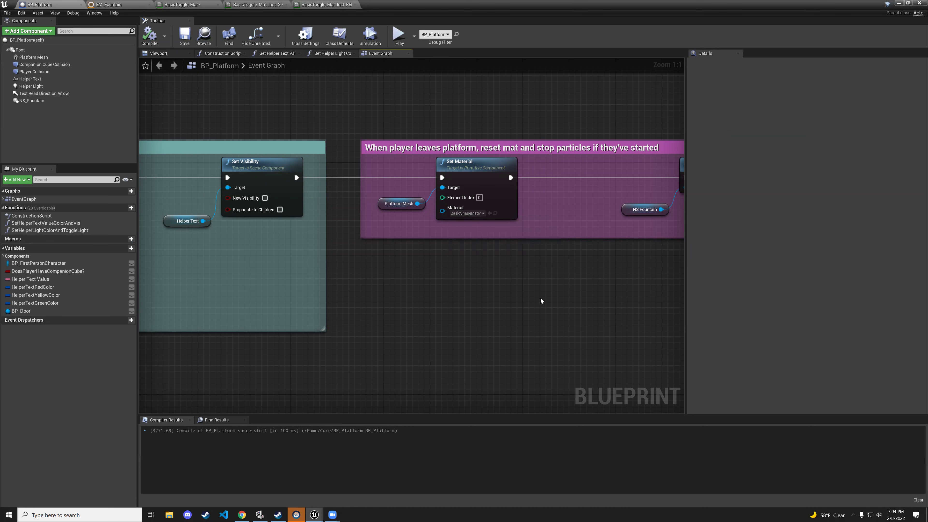
scroll(540, 297, "down", 1)
right_click_drag(555, 152, 384, 184)
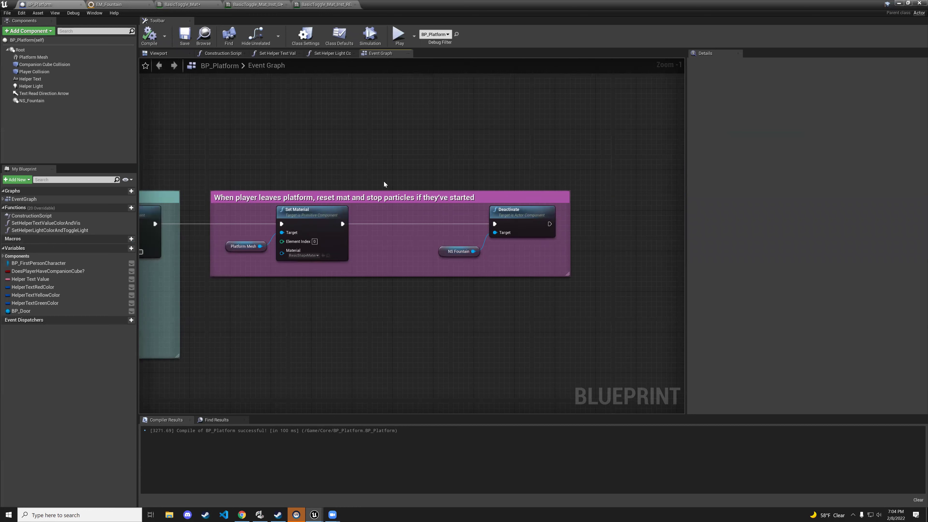
Play the level, walk onto and off the platform to see the green glow and 'You did it!' message.
left_click(899, 4)
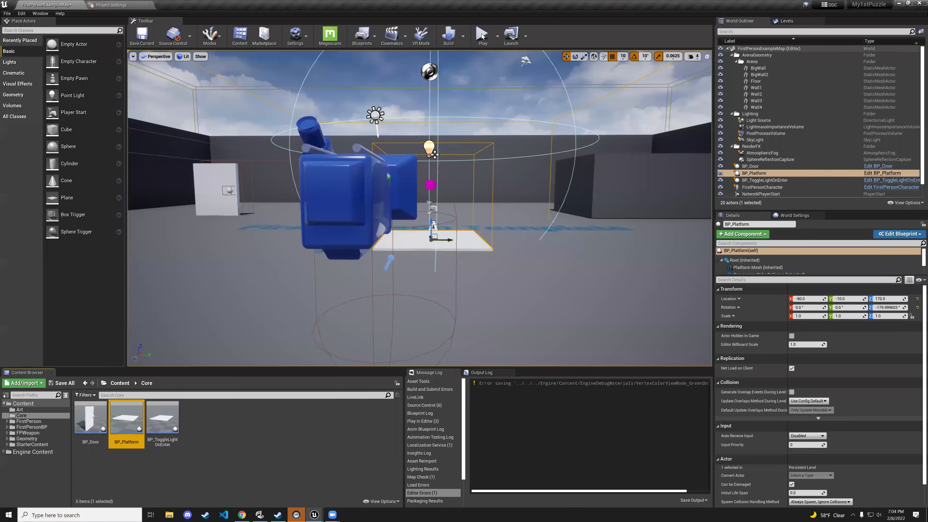
left_click(481, 36)
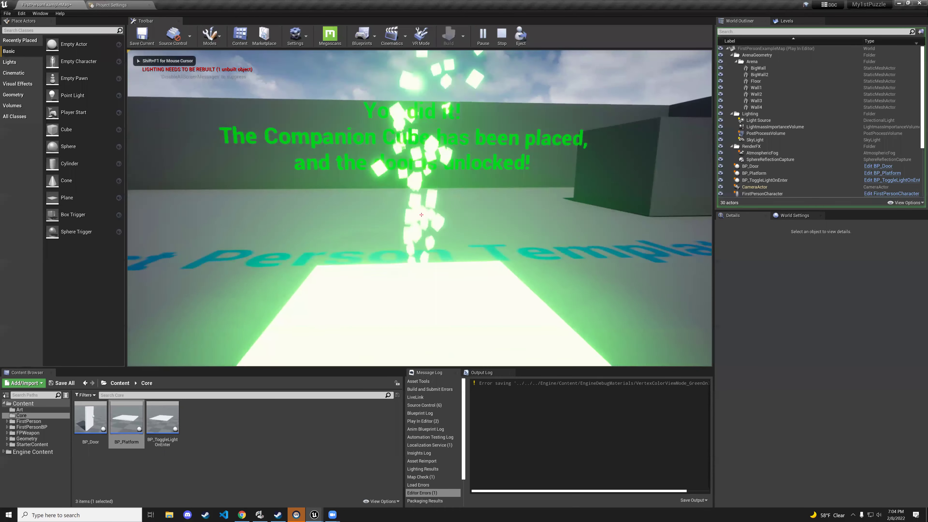
key("s")
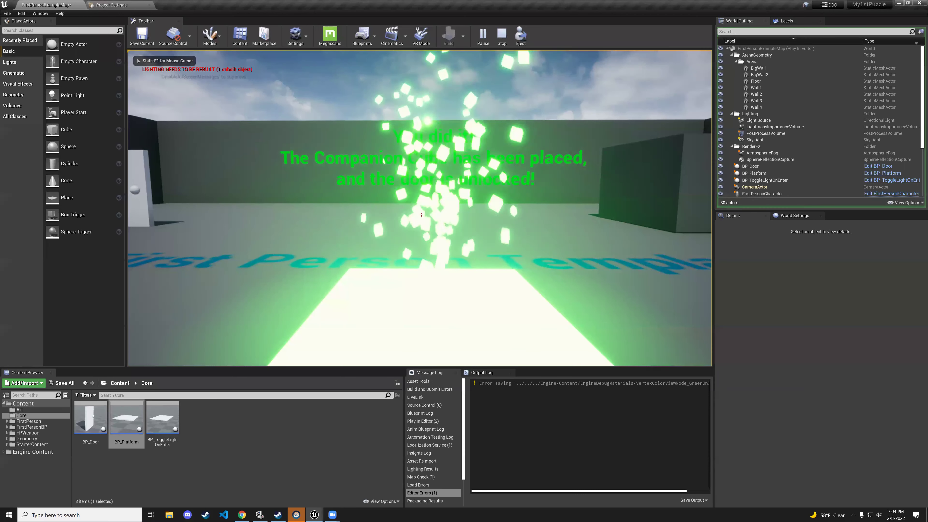
key("s")
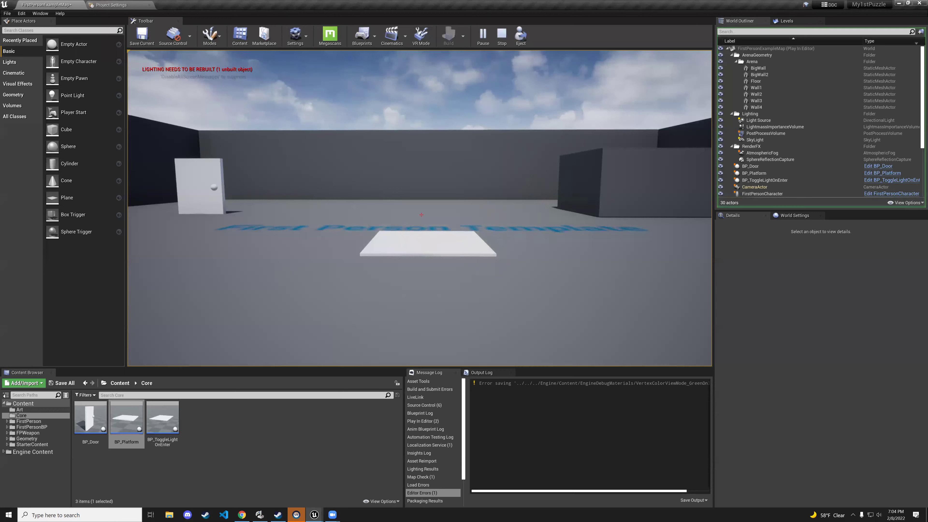
key("w")
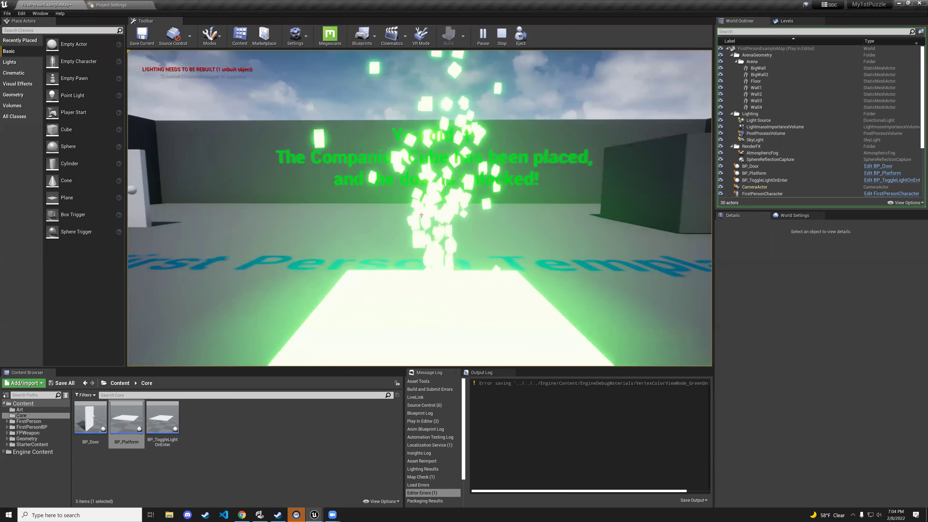
key("s")
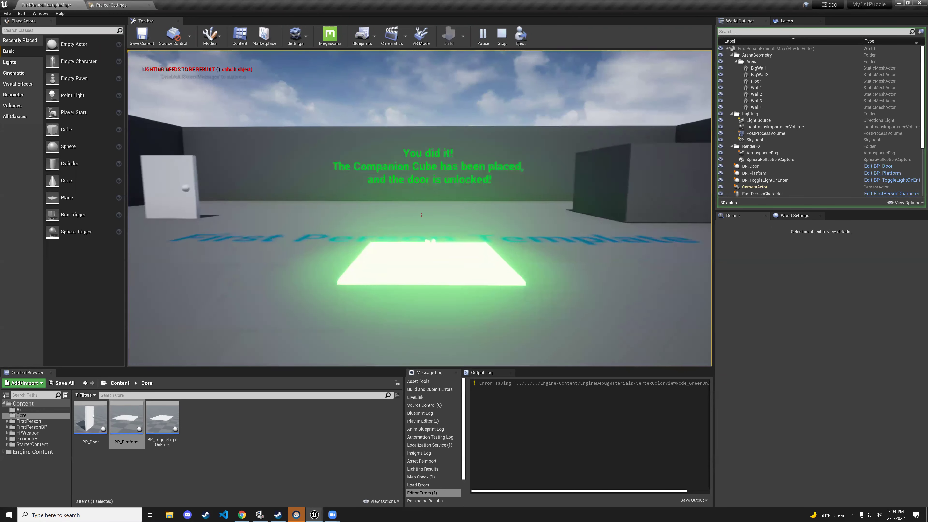
key("s")
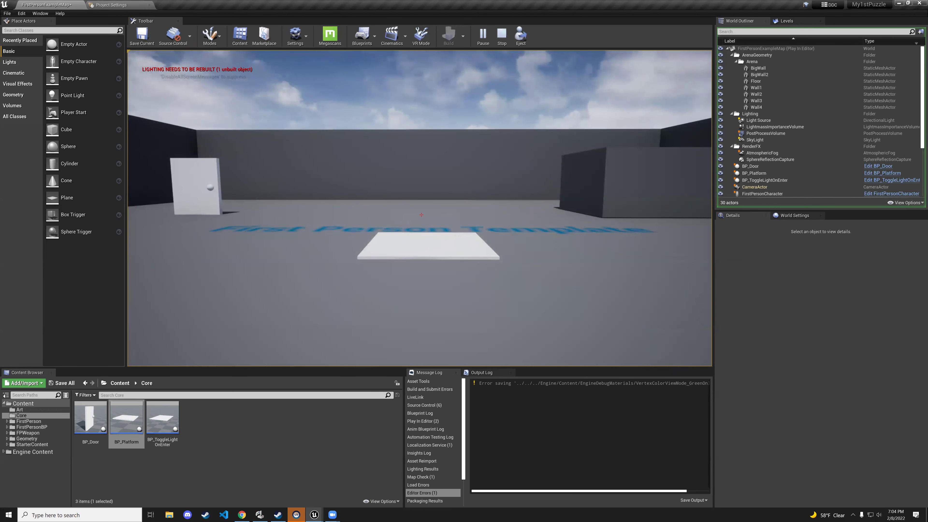
key("Escape")
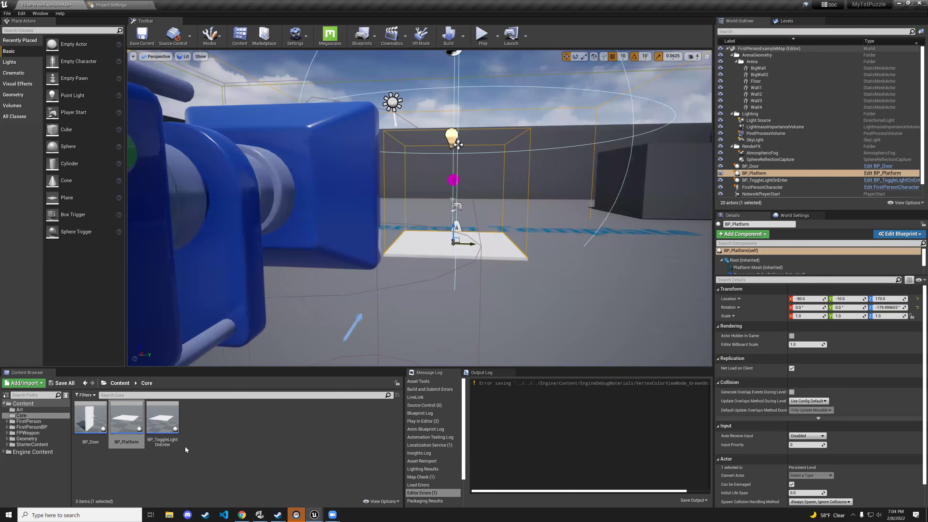
Rename BP_Platform's 'Whatever else?' comment to 'Player enters, and door knob turns green or red'.
double_click(128, 431)
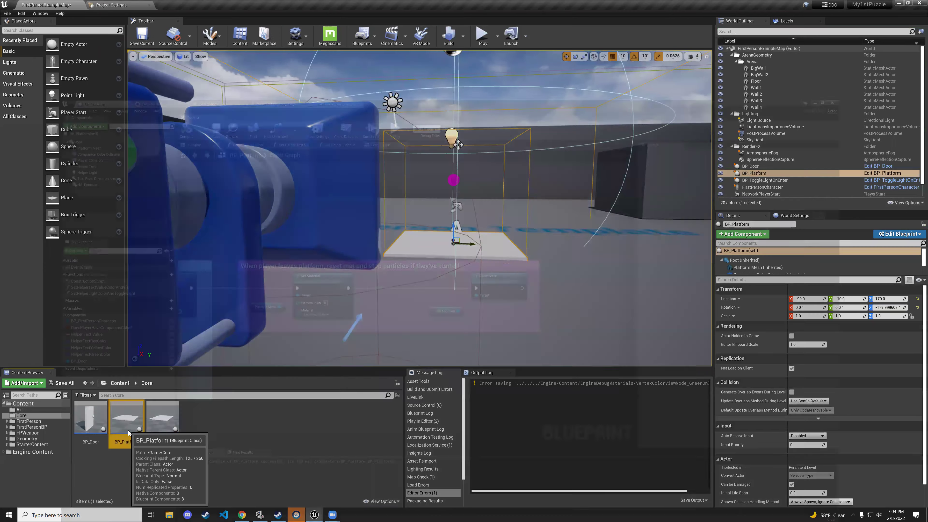
scroll(560, 230, "down", 5)
scroll(470, 186, "up", 3)
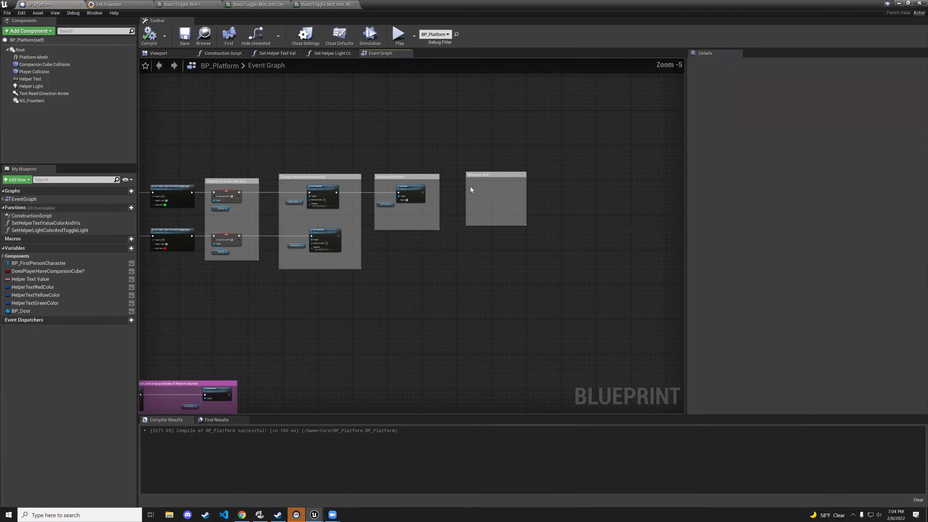
scroll(474, 201, "up", 5)
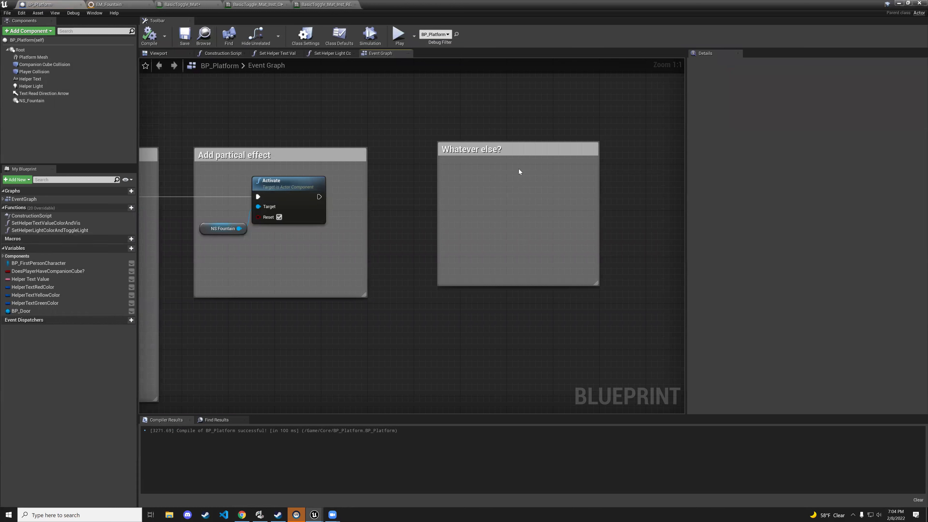
double_click(520, 148)
key("BackSpace")
type("Player e")
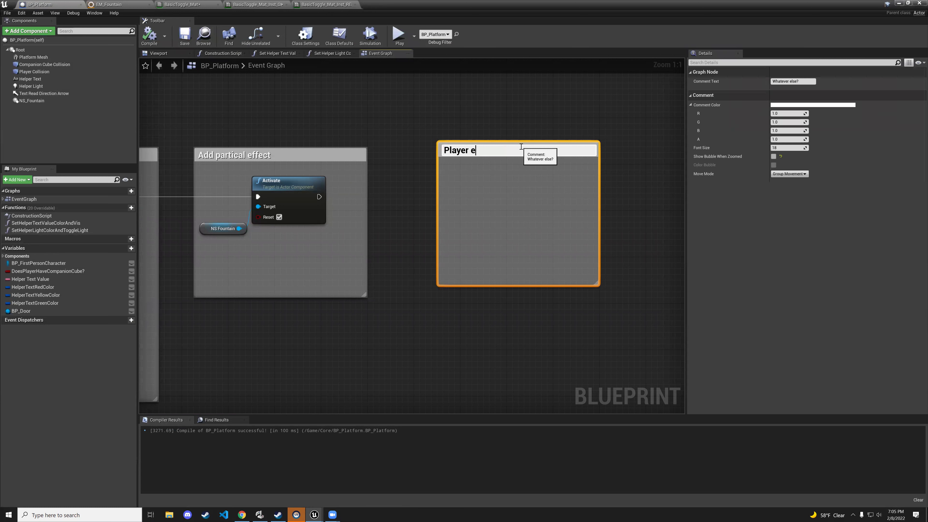
type("nters, and door knob turns gr")
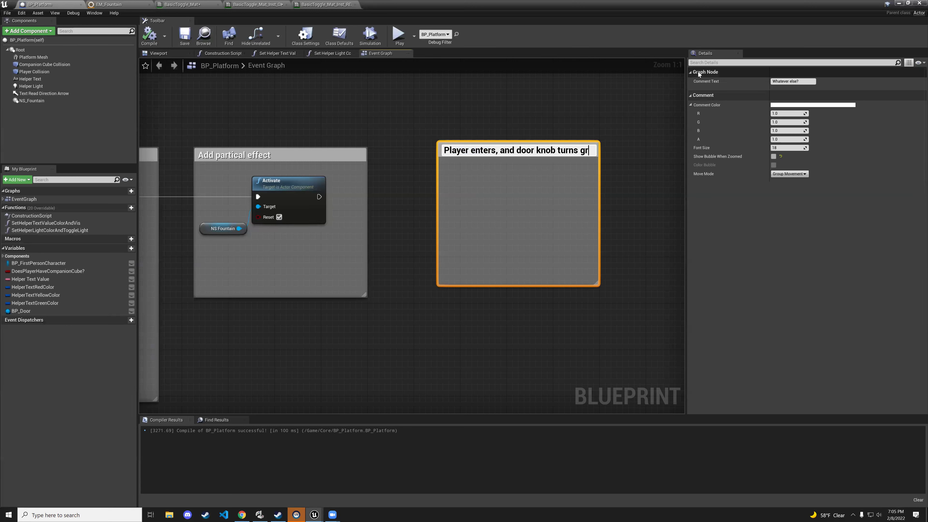
type("een or red")
key("Return")
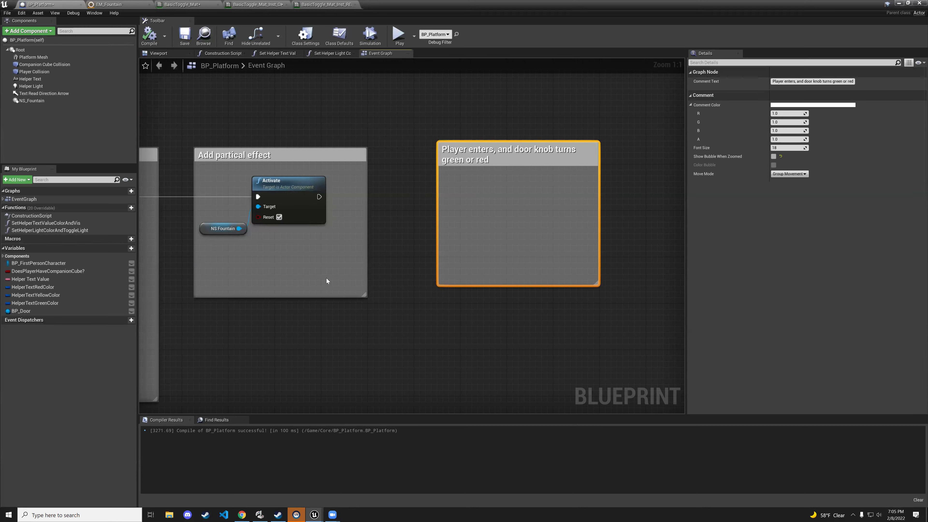
mouse_move(314, 513)
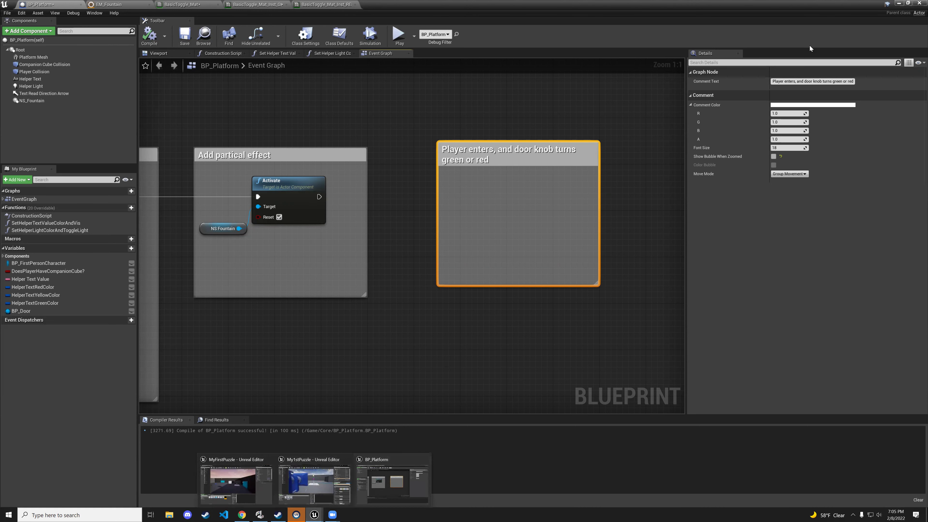
left_click(314, 480)
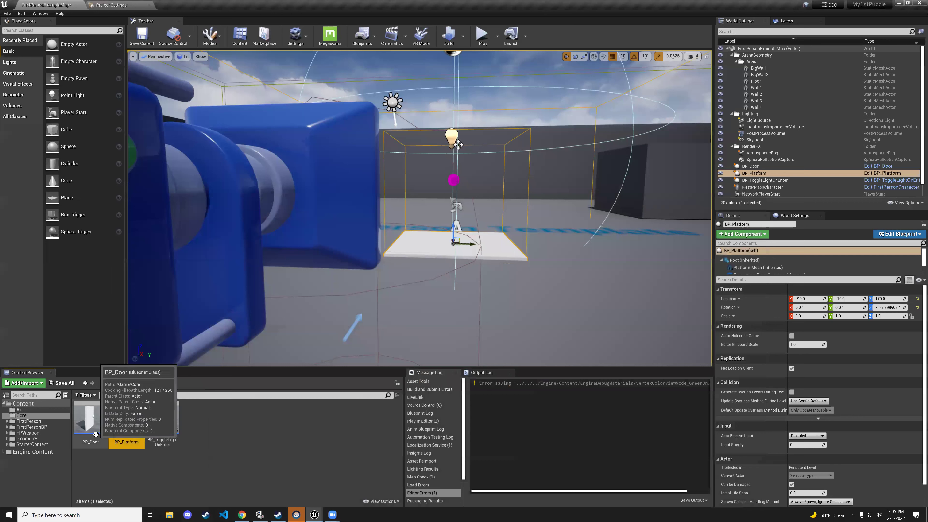
double_click(88, 420)
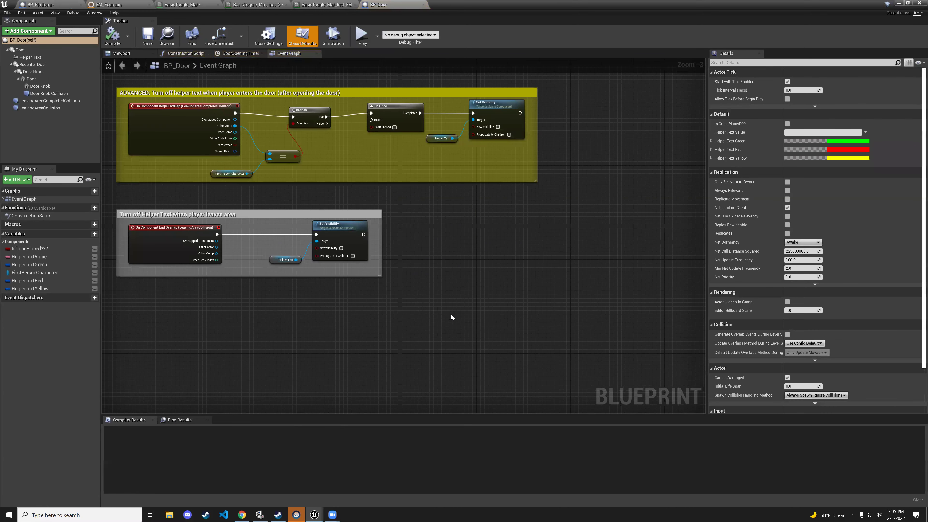
scroll(464, 231, "down", 6)
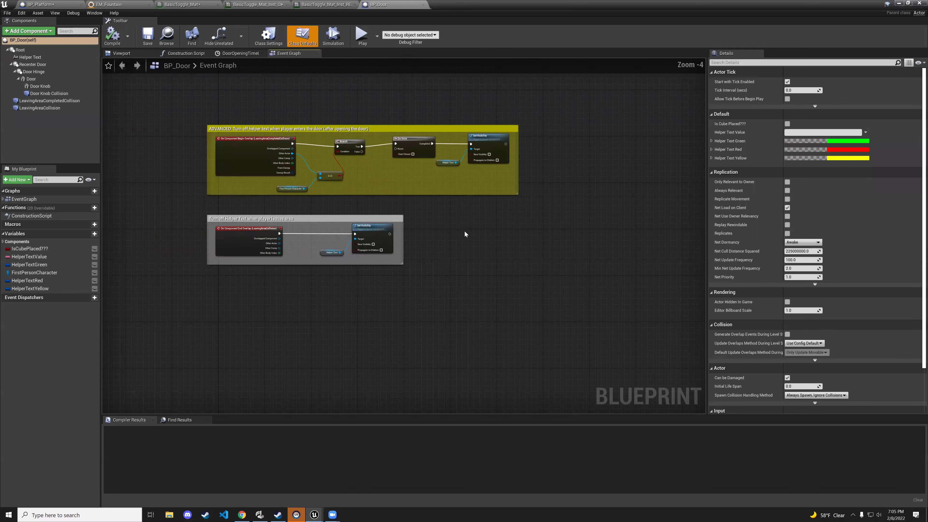
right_click_drag(532, 192, 547, 304)
scroll(459, 228, "up", 10)
left_click(389, 179)
left_click_drag(239, 106, 369, 312)
scroll(440, 292, "down", 3)
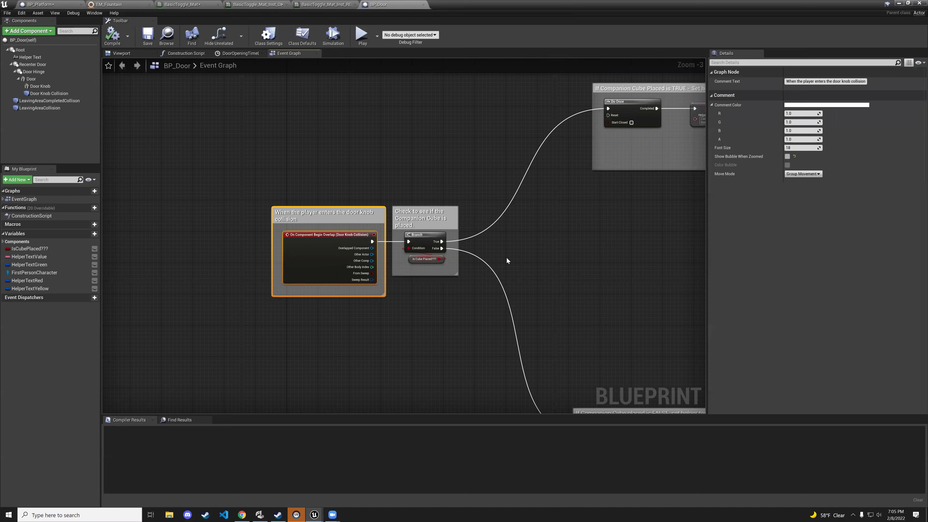
scroll(507, 257, "down", 4)
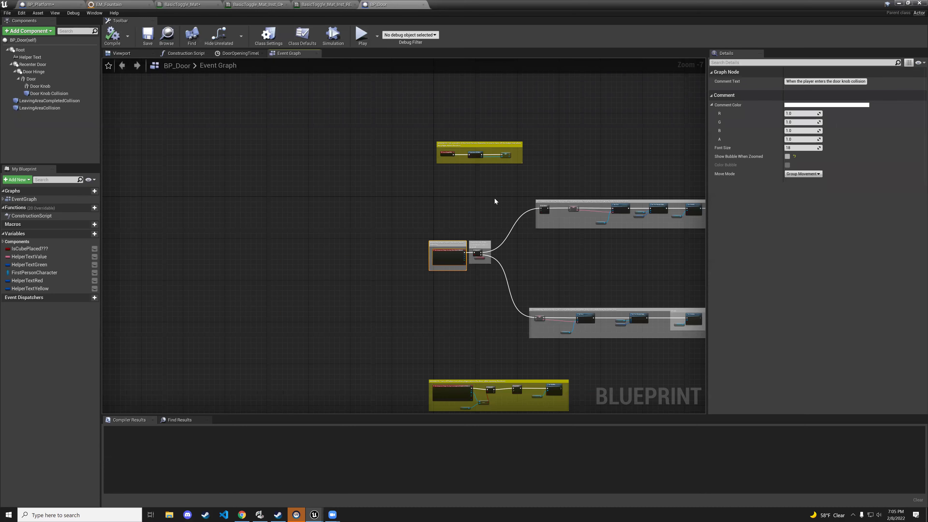
scroll(395, 216, "up", 2)
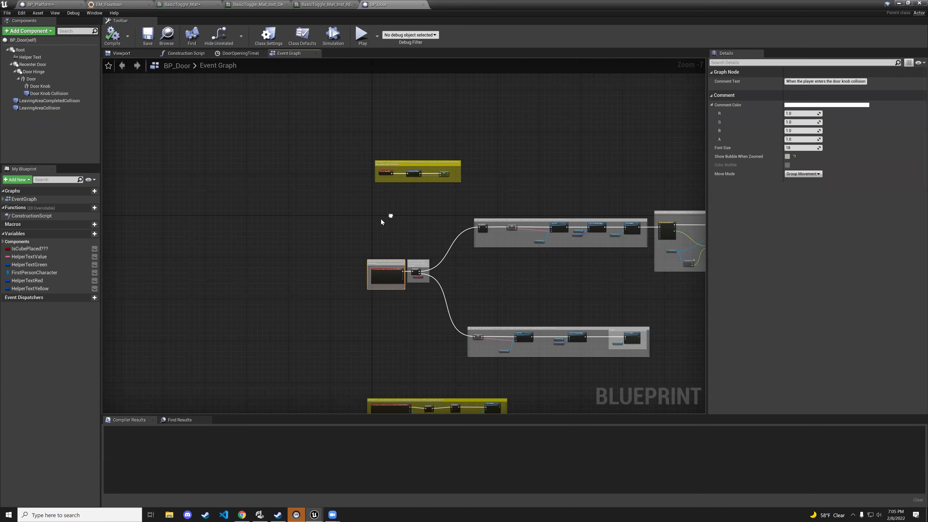
left_click(403, 210)
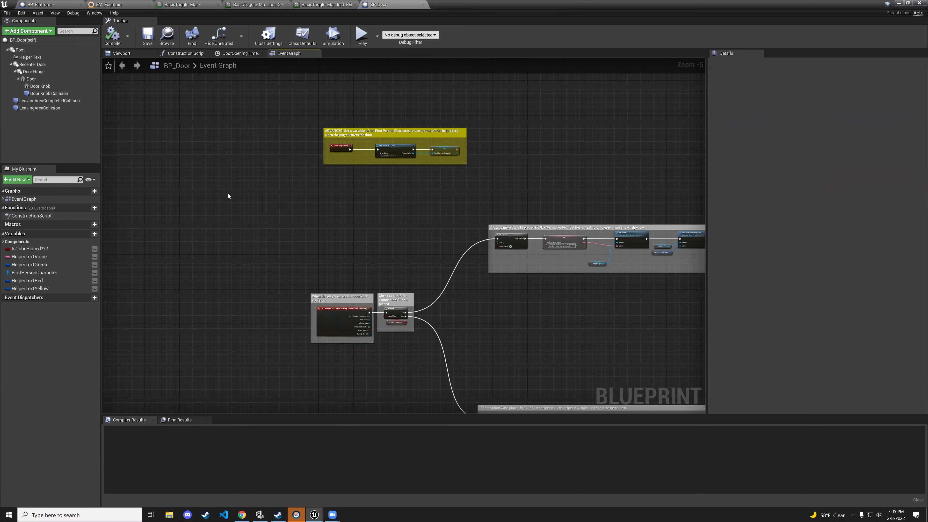
left_click(39, 86)
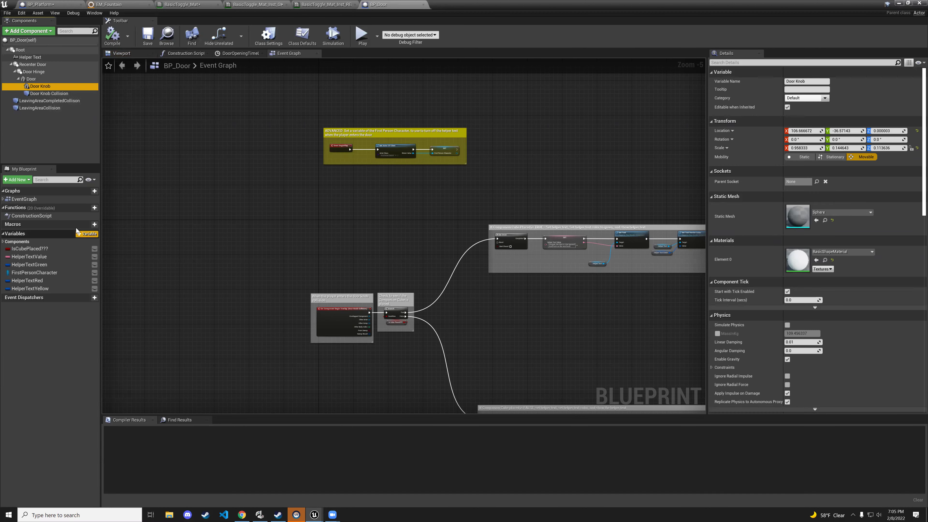
mouse_move(28, 209)
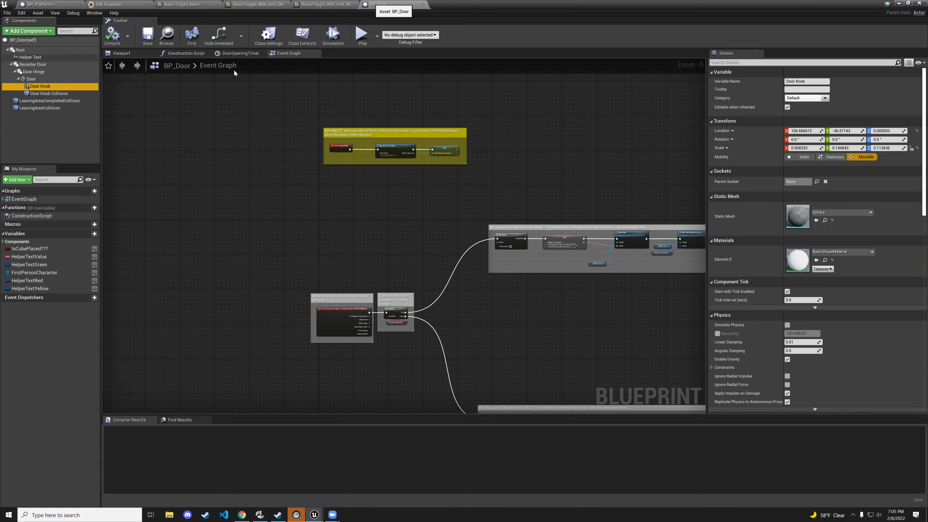
mouse_move(25, 209)
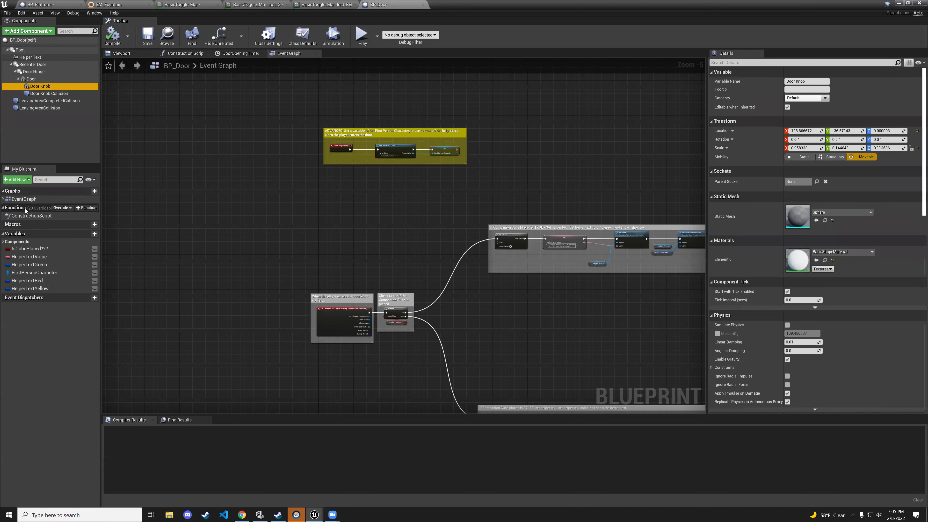
Add a new function named ToggleDoorMat to BP_Door.
left_click(87, 208)
type("ToggleDoorMat")
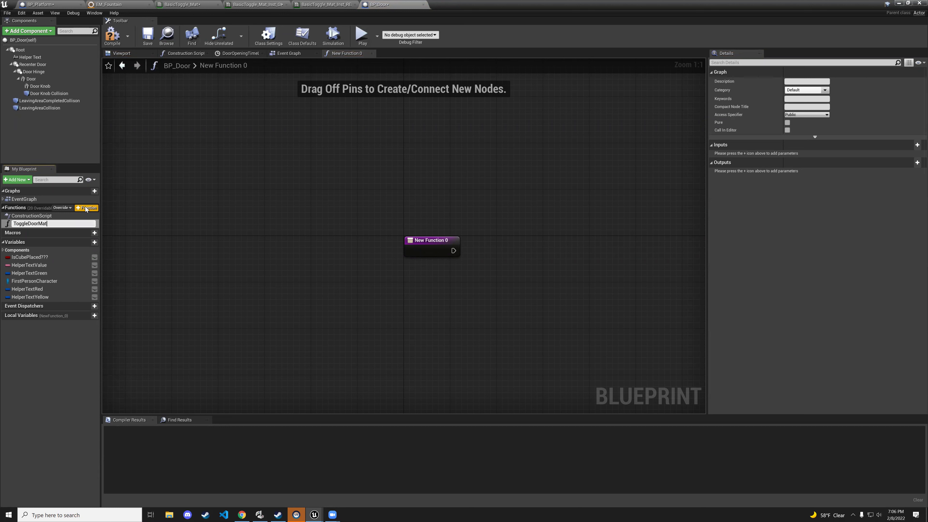
key("Return")
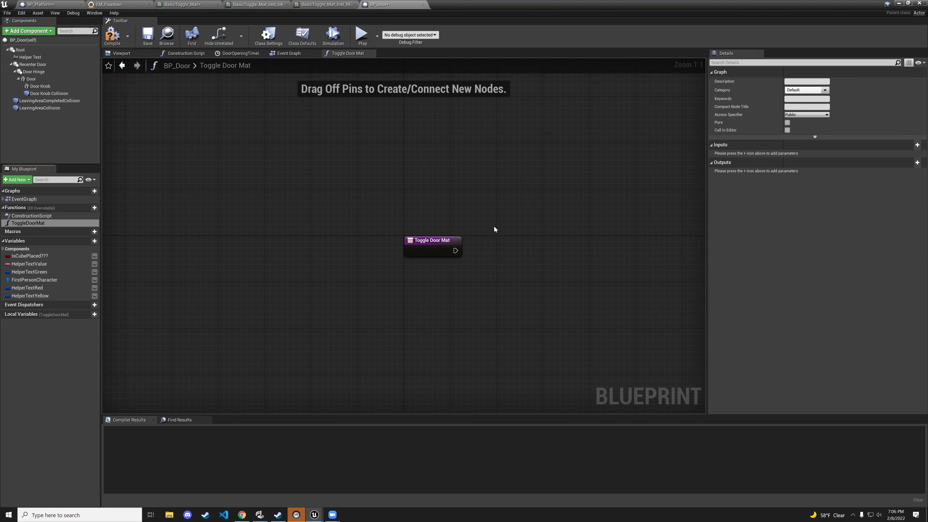
Place an IsCubePlaced??? getter and a Branch node in the function graph.
right_click_drag(495, 229, 392, 229)
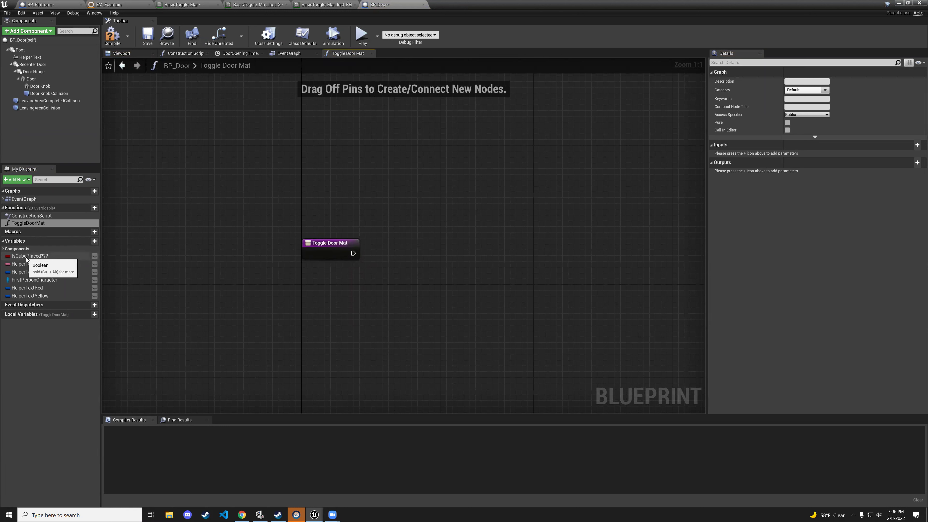
left_click_drag(27, 258, 383, 287)
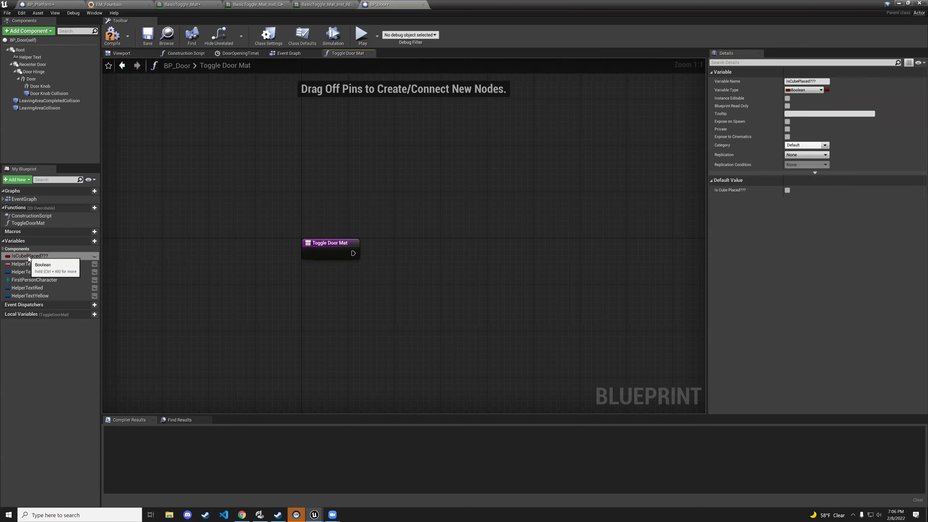
left_click_drag(29, 258, 392, 285, "ctrl")
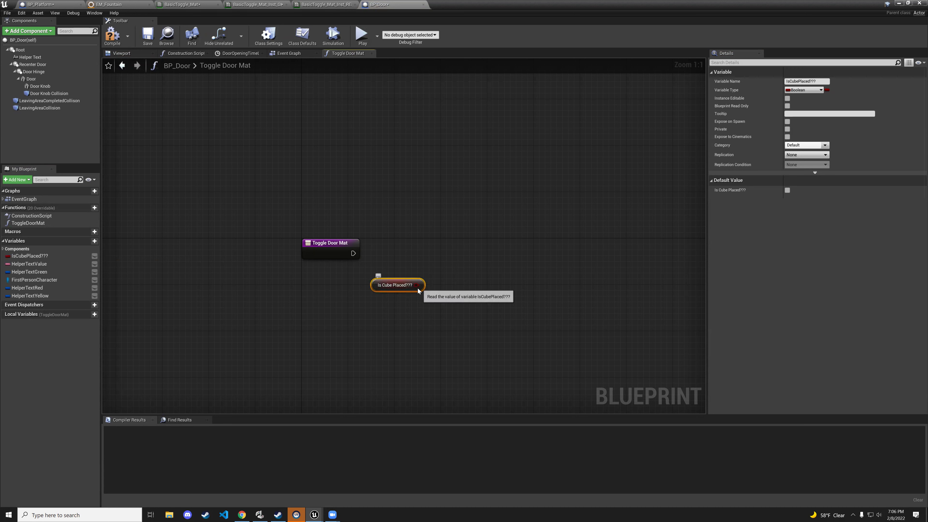
left_click(444, 226)
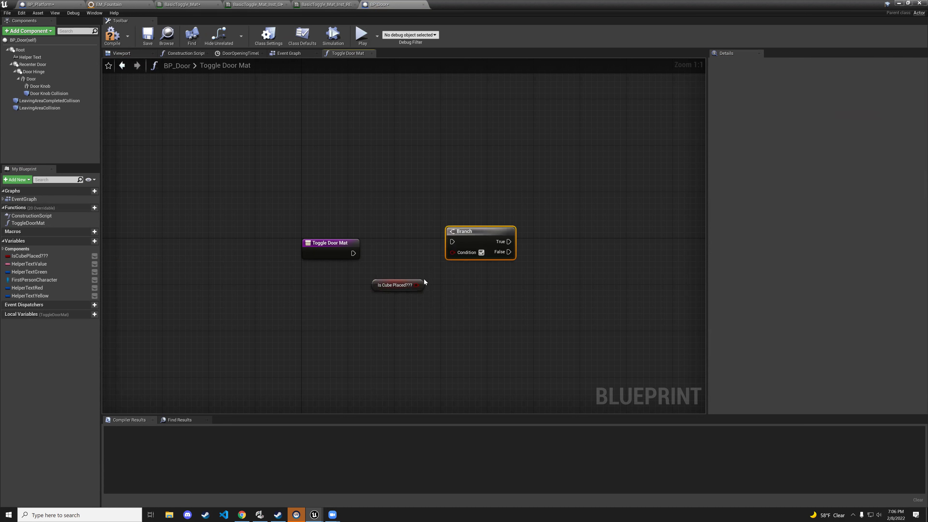
Clear away the stray Branch nodes left scattered around the Toggle Door Mat graph.
left_click_drag(416, 285, 468, 235)
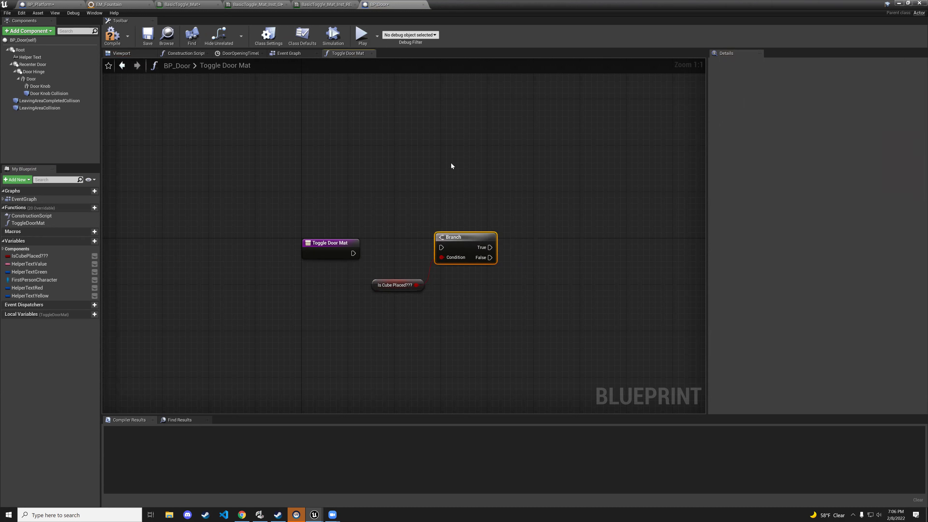
left_click(459, 149)
left_click(572, 199)
left_click(574, 317)
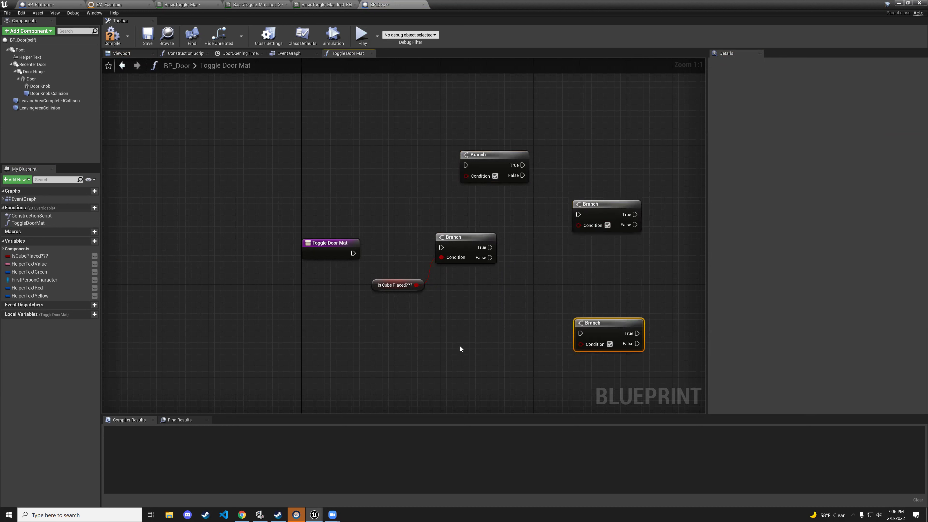
left_click(461, 345)
left_click(389, 361)
left_click(315, 344)
left_click(250, 178)
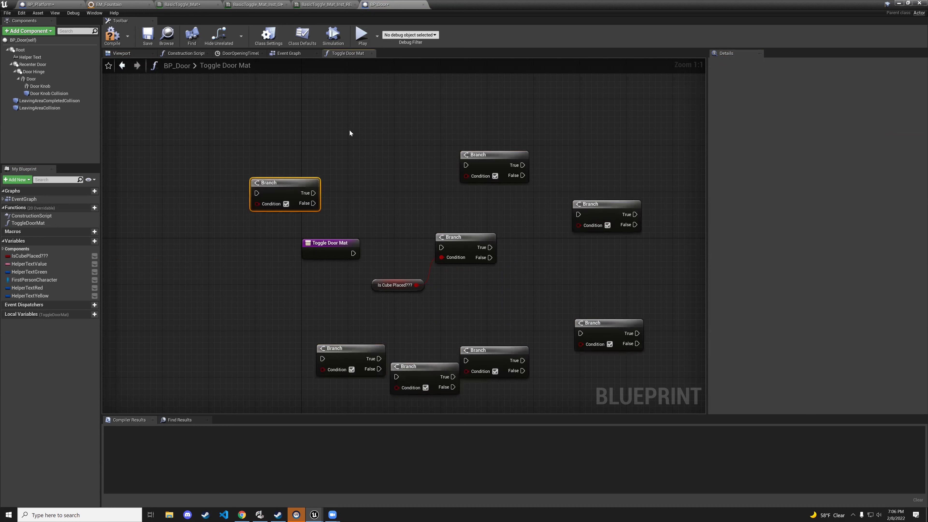
left_click(349, 129)
left_click_drag(311, 96, 476, 195)
key("Delete")
left_click_drag(633, 271, 621, 330)
key("Delete")
key("Delete")
left_click_drag(314, 338, 567, 304)
key("Delete")
key("Home")
Connect Toggle Door Mat's entry execution pin to the Branch node.
left_click_drag(337, 230, 426, 224)
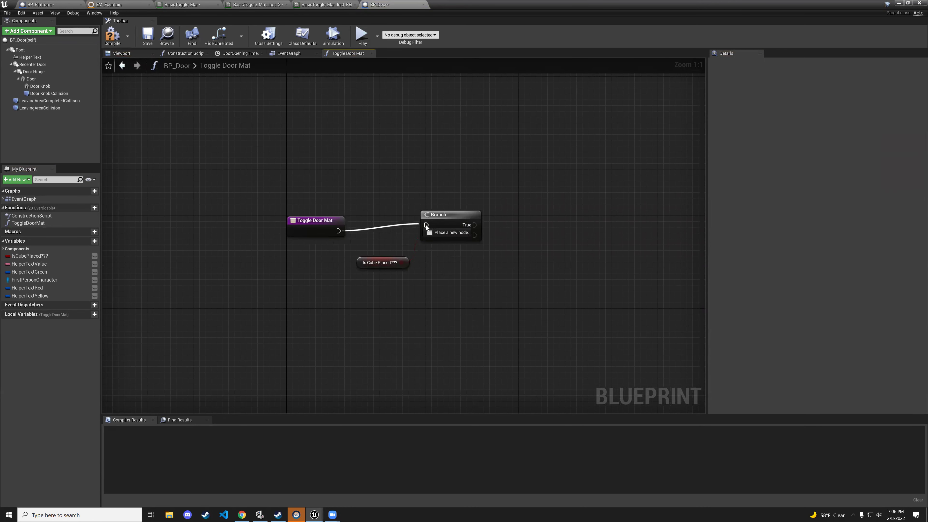
left_click_drag(316, 230, 316, 224)
right_click_drag(544, 249, 387, 266)
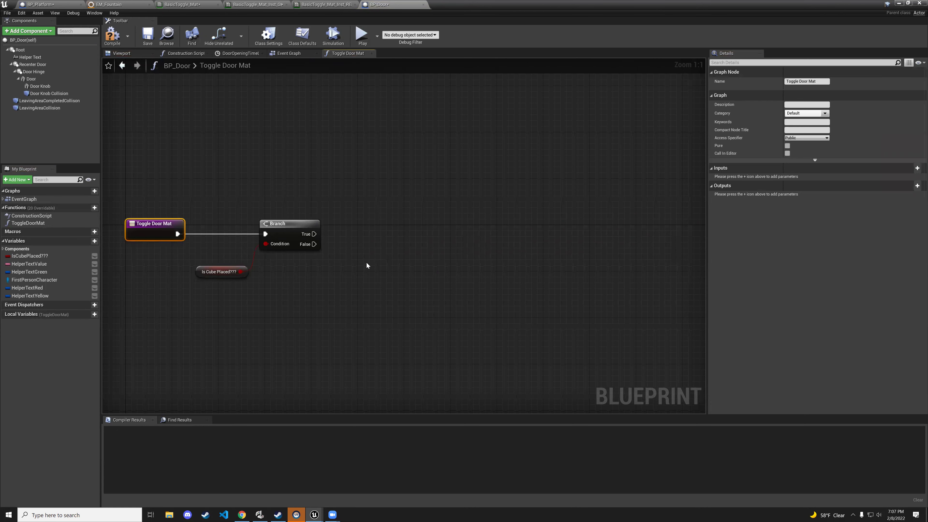
Drag the Door Knob component into the graph, keeping a single reference node.
left_click_drag(40, 86, 345, 177)
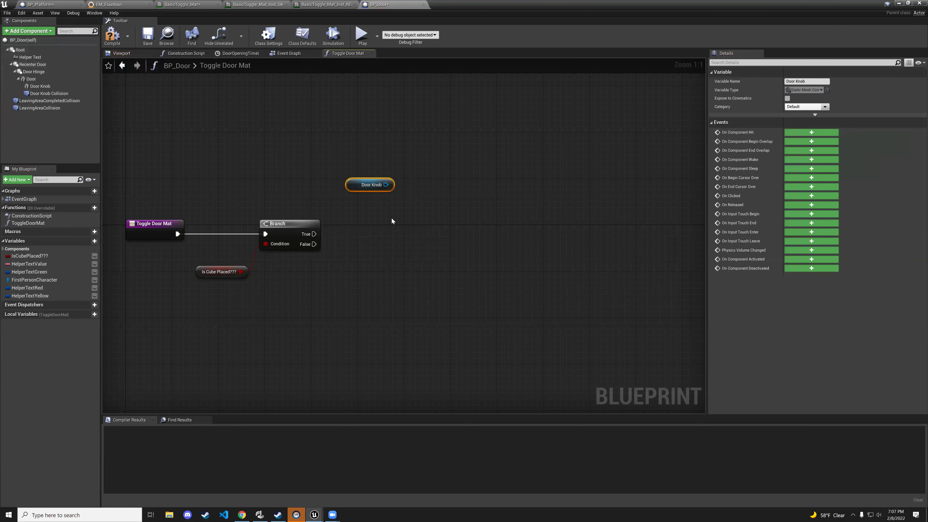
right_click_drag(392, 217, 364, 253)
key("Delete")
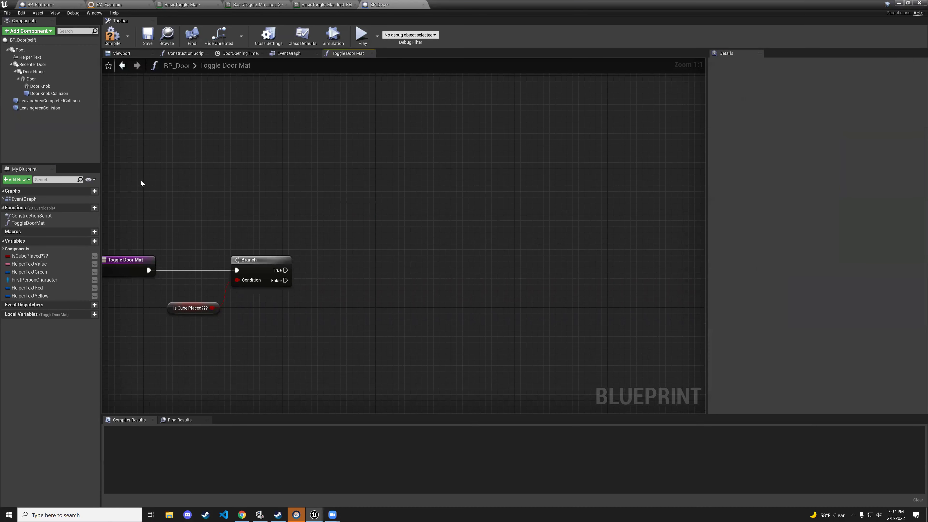
left_click_drag(40, 85, 347, 191)
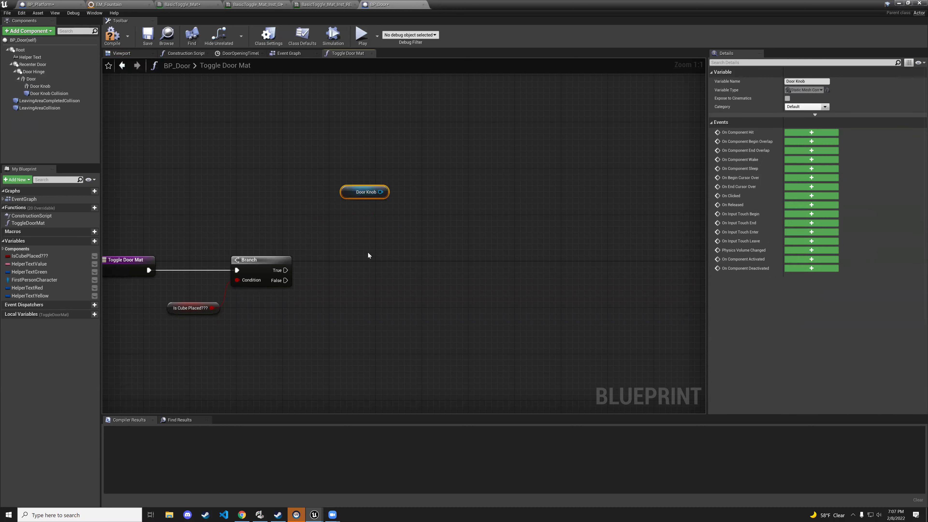
left_click_drag(40, 86, 372, 191)
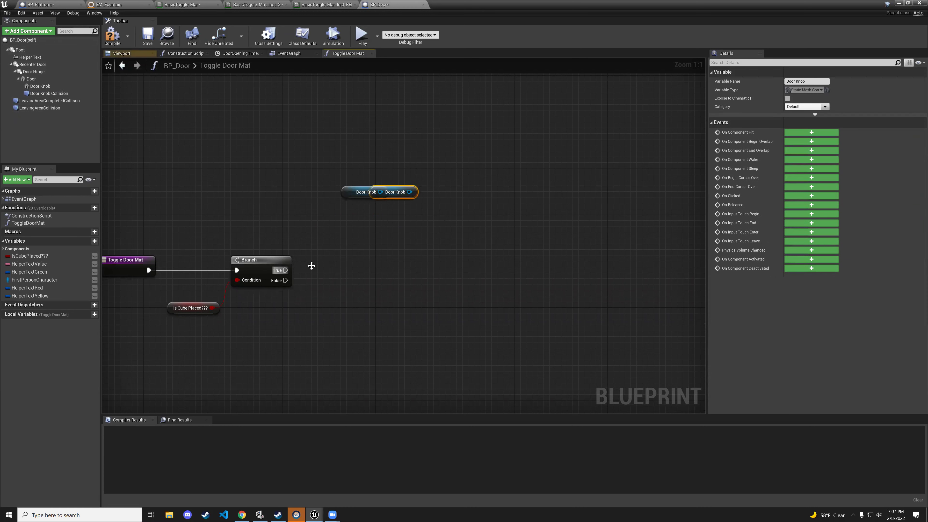
left_click_drag(39, 85, 304, 121)
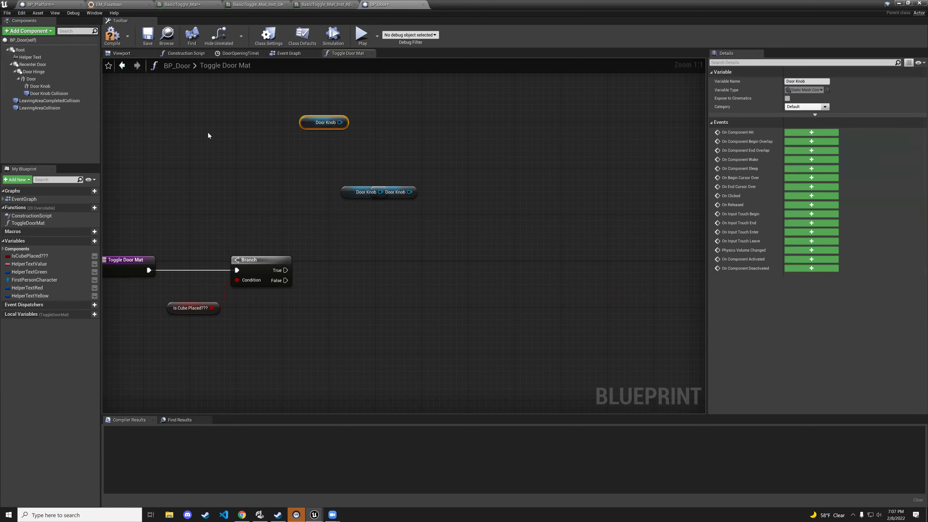
left_click_drag(39, 86, 261, 148)
left_click_drag(48, 87, 268, 195)
left_click_drag(219, 109, 453, 202)
key("Delete")
left_click(40, 86)
key("Delete")
left_click_drag(30, 87, 452, 214)
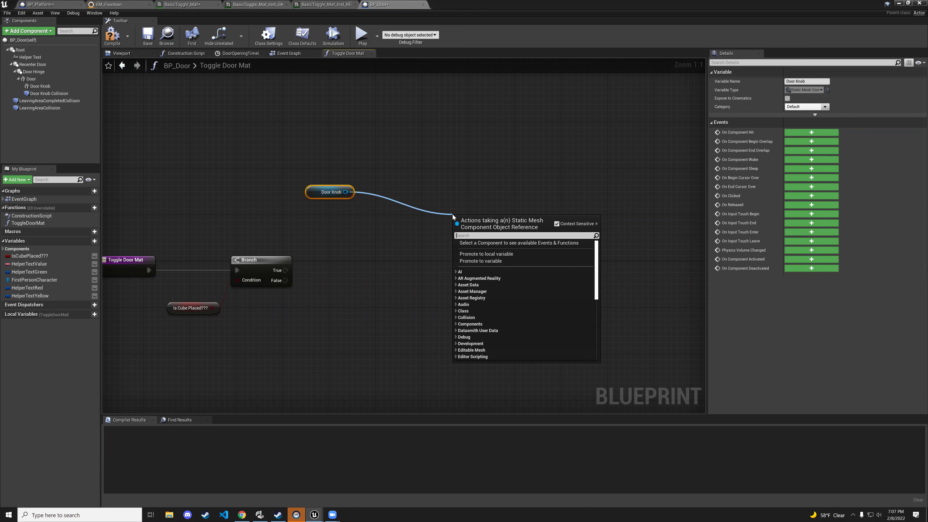
Add a Door Knob Set Material node using BasicToggle_Mat_Inst_GREEN, driven by Branch True.
type("set mat")
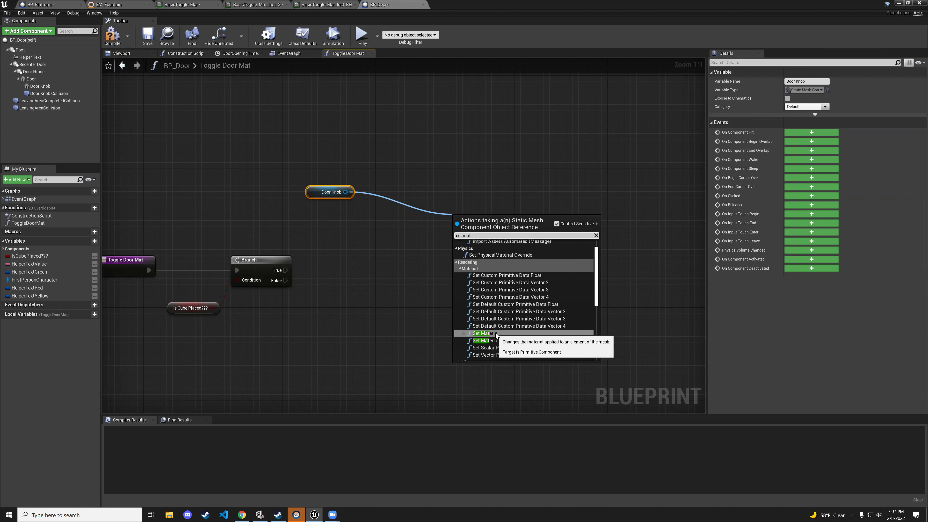
left_click(486, 333)
left_click(487, 271)
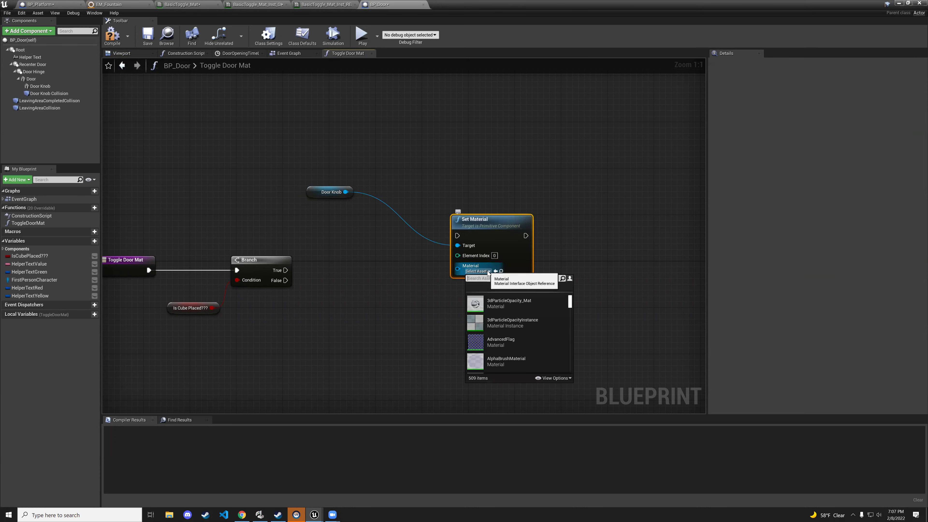
type("basictoggle")
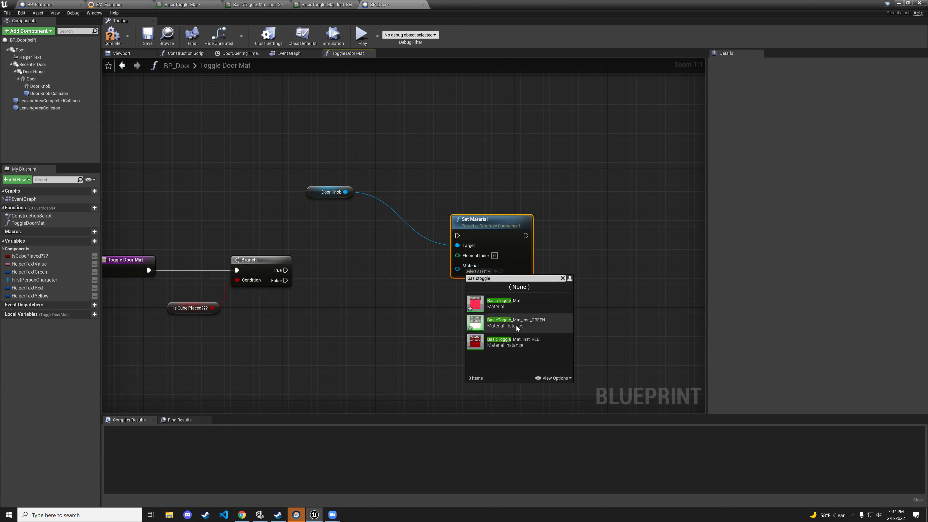
left_click(534, 322)
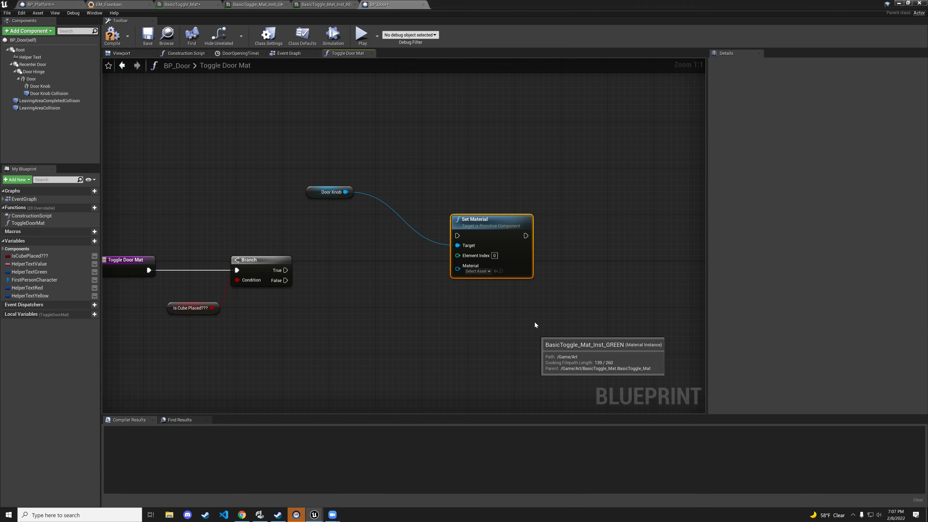
left_click_drag(497, 224, 496, 195)
left_click_drag(286, 270, 458, 207)
right_click_drag(395, 246, 354, 231)
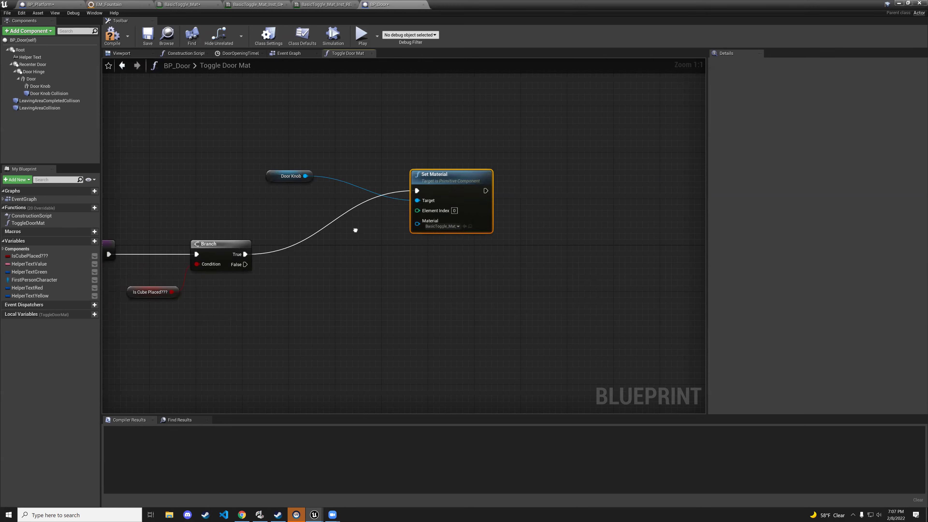
Duplicate the Set Material node and connect Door Knob to the copy's Target.
key("ctrl+c")
key("ctrl+v")
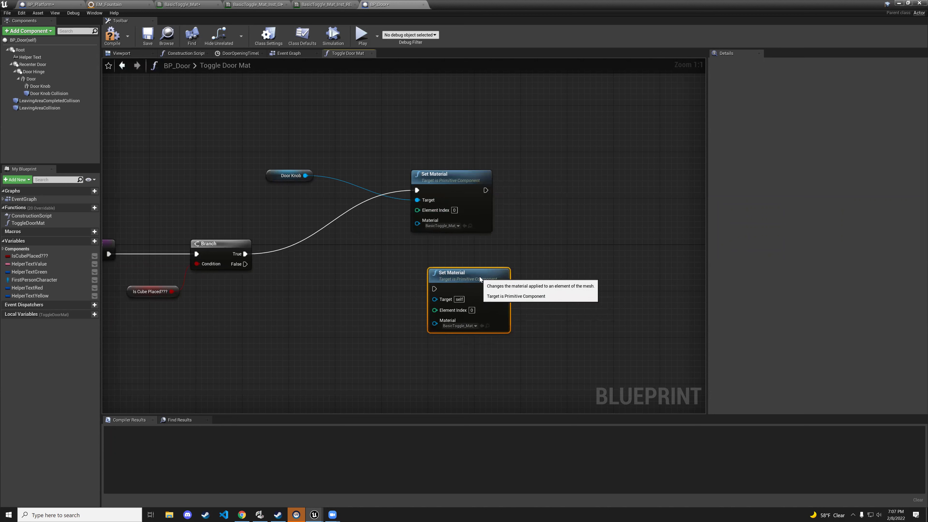
left_click_drag(306, 176, 438, 298)
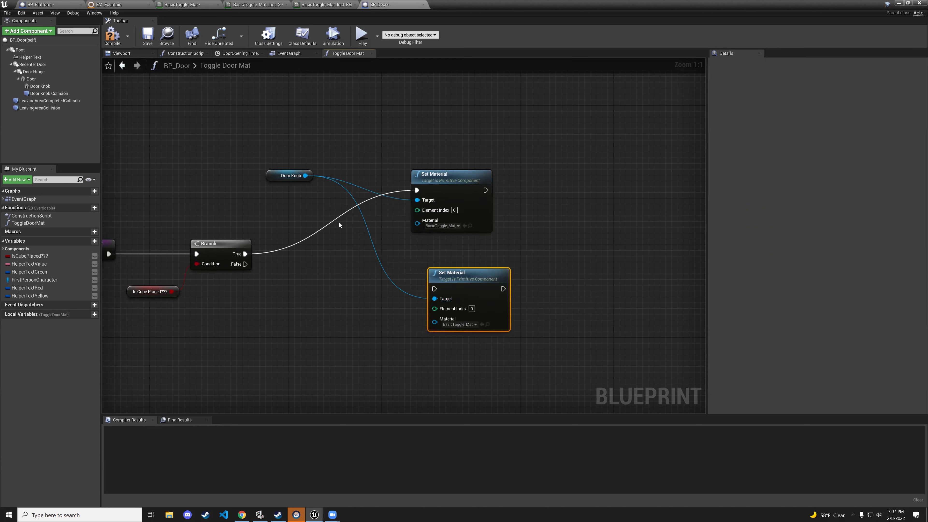
left_click_drag(275, 176, 269, 182)
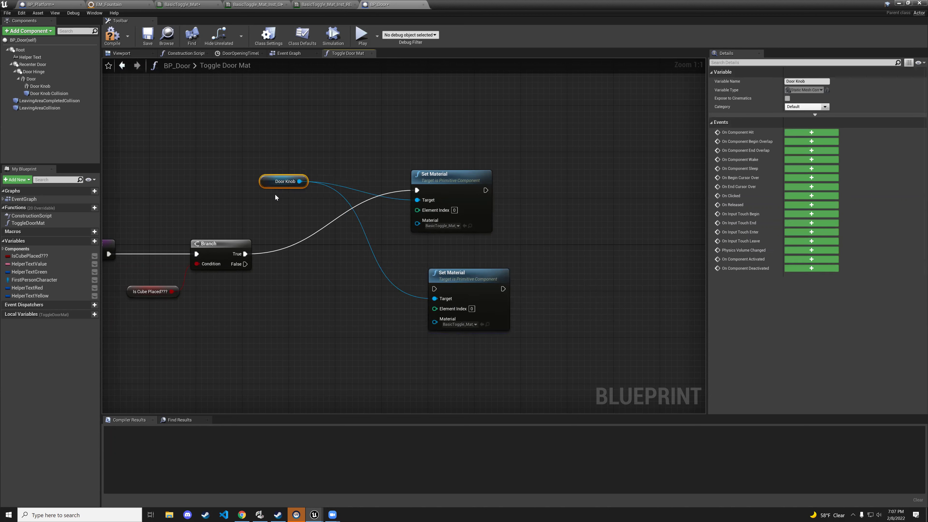
left_click_drag(424, 299, 433, 299)
left_click_drag(456, 179, 467, 180)
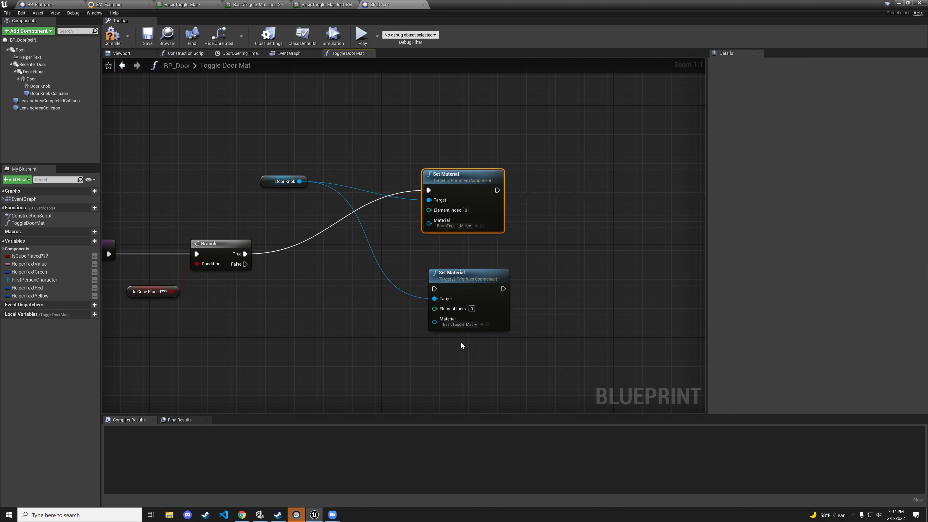
Give the lower node a BasicToggle material, wire Branch False into it, and compile.
left_click(466, 325)
type("basic")
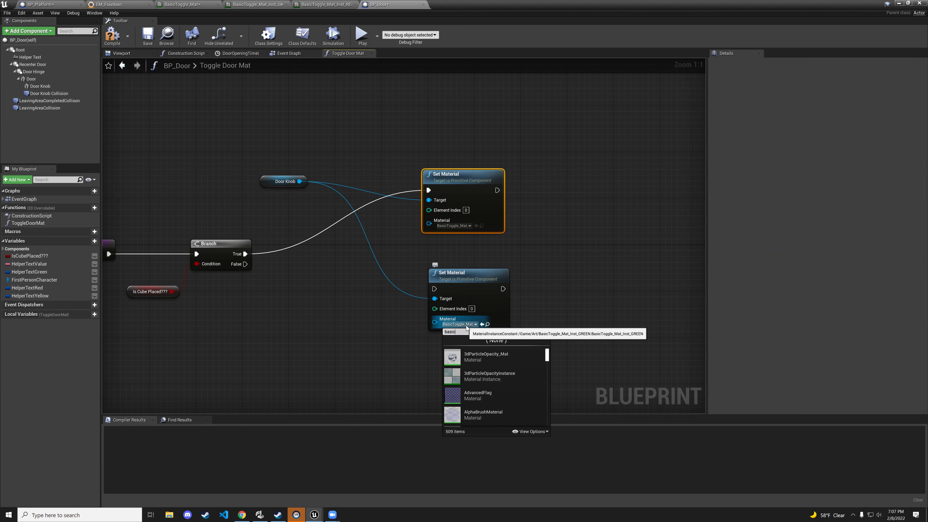
type("toggle")
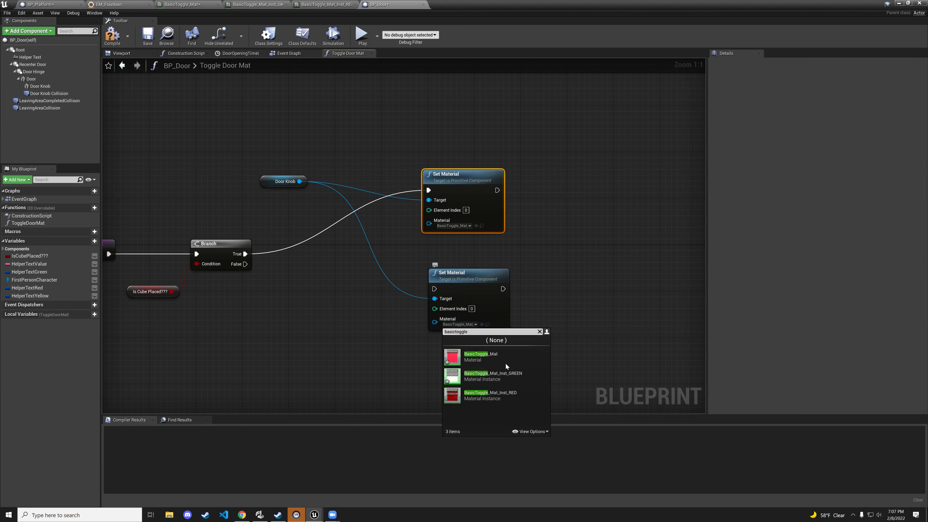
left_click(503, 396)
left_click_drag(245, 264, 450, 285)
left_click(457, 286)
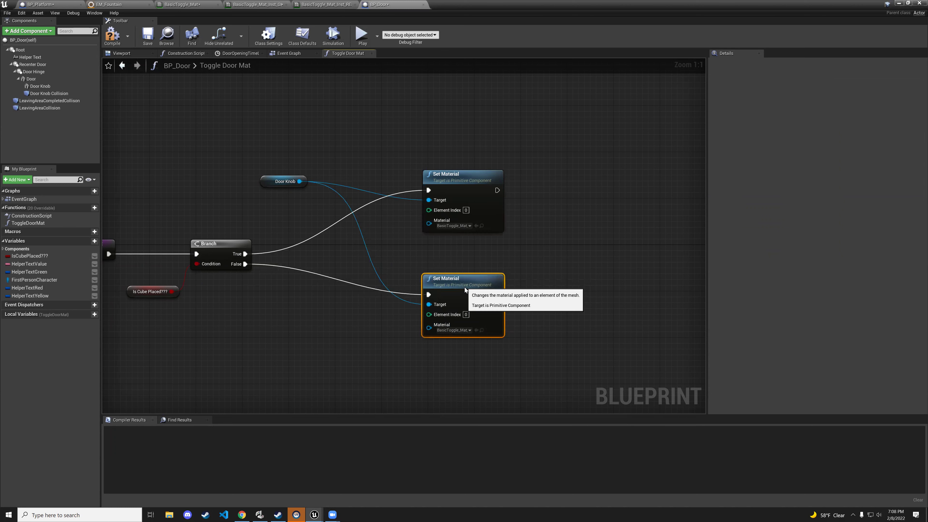
key("Home")
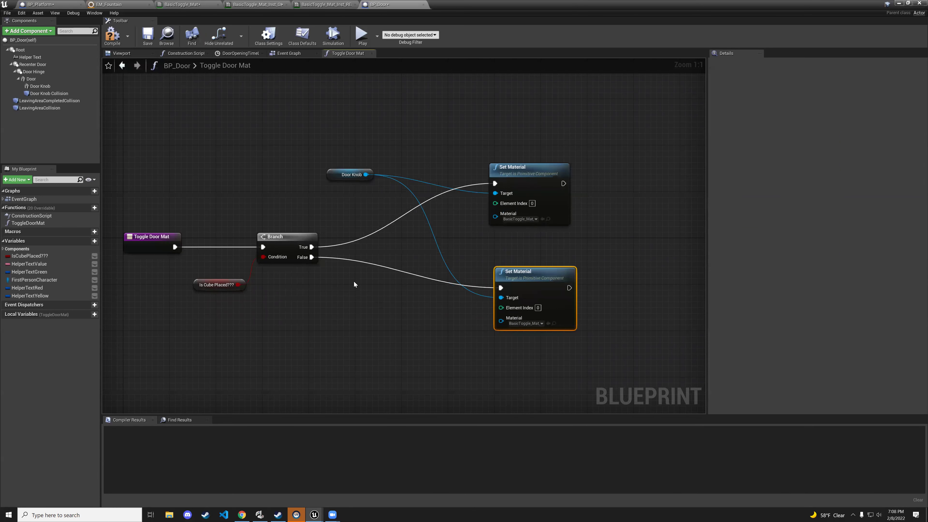
left_click(121, 41)
Save BP_Door and switch from the ToggleDoorMat function to the Event Graph.
left_click(148, 36)
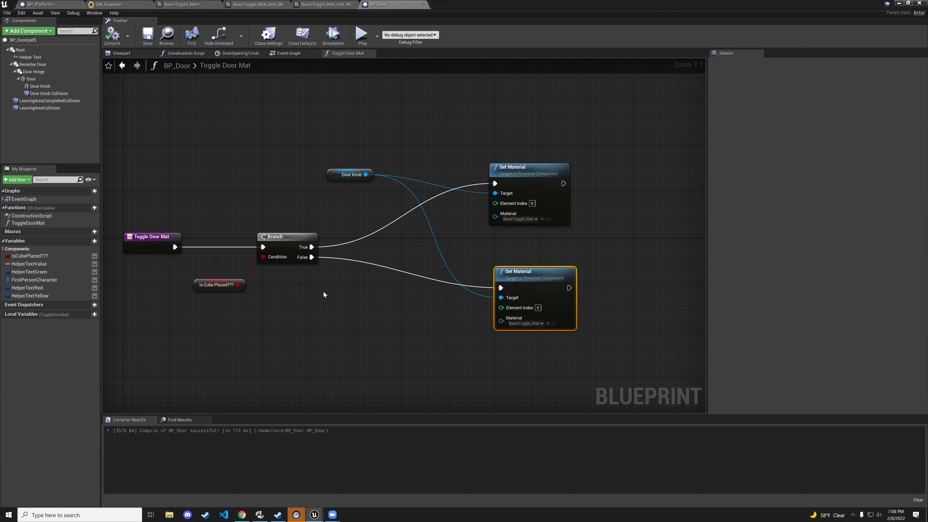
left_click(50, 223)
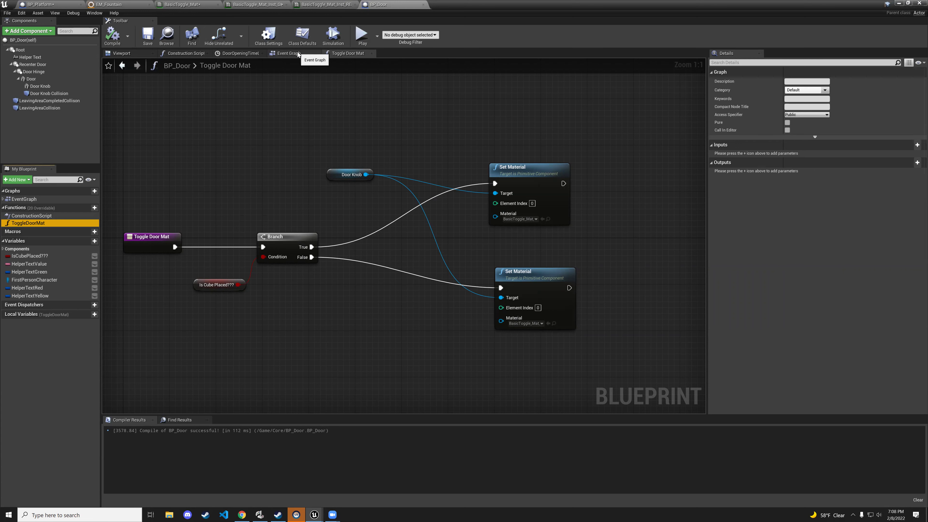
left_click(289, 53)
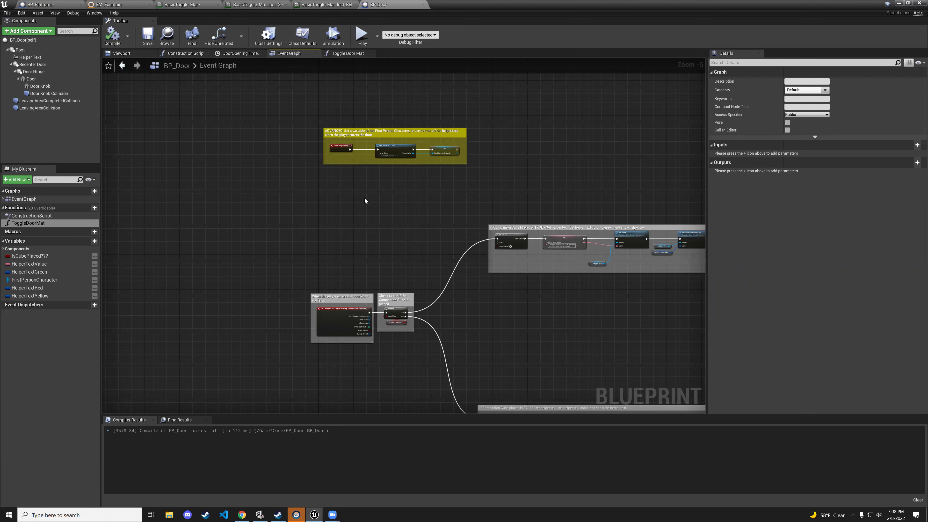
In BP_Platform, find the 'Player enters' door-knob comment and drop a BP_Door Get node there.
left_click(51, 5)
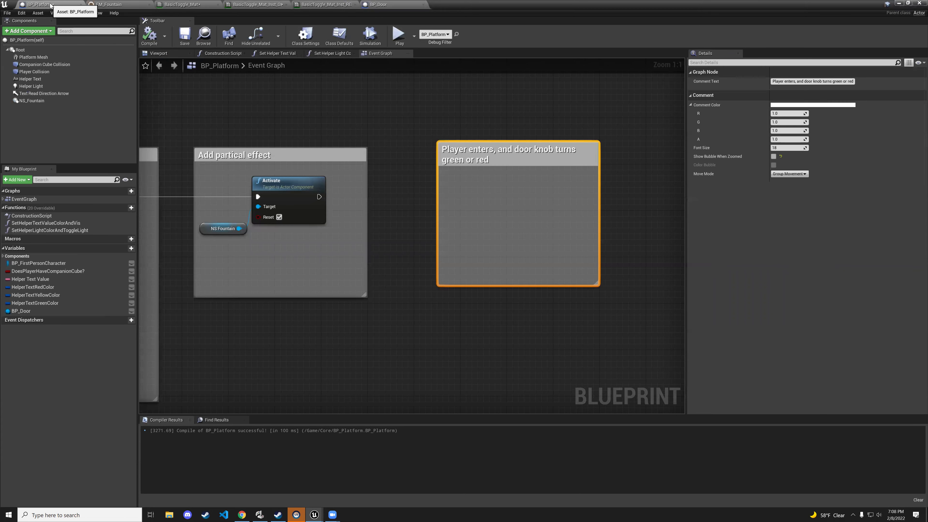
scroll(258, 110, "down", 5)
right_click_drag(321, 201, 310, 237)
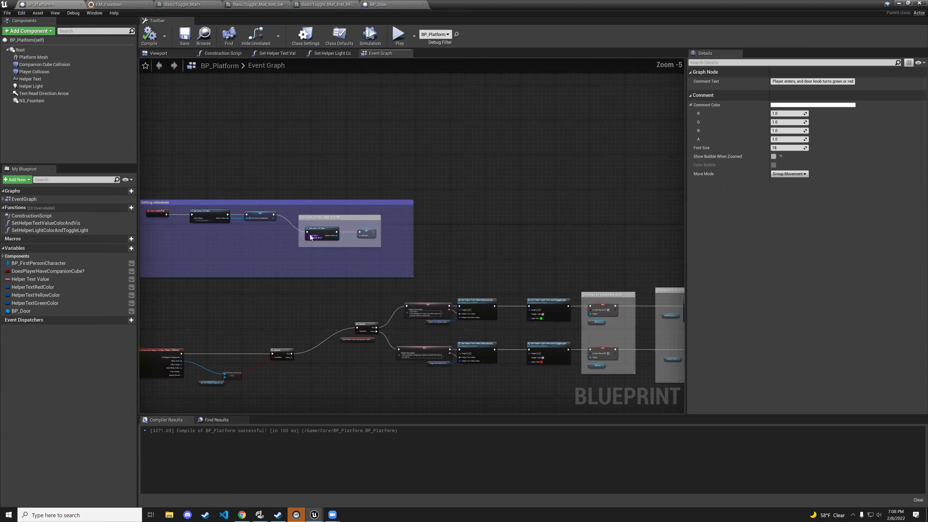
scroll(310, 237, "up", 5)
left_click_drag(278, 176, 516, 292)
scroll(342, 221, "down", 5)
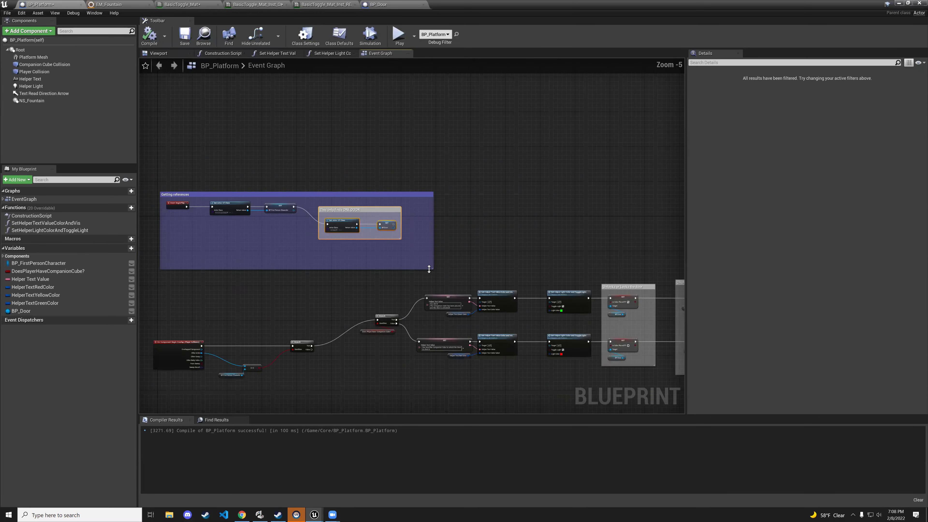
scroll(429, 269, "down", 2)
right_click_drag(581, 250, 401, 208)
scroll(332, 206, "up", 5)
right_click_drag(332, 207, 569, 138)
scroll(570, 138, "down", 4)
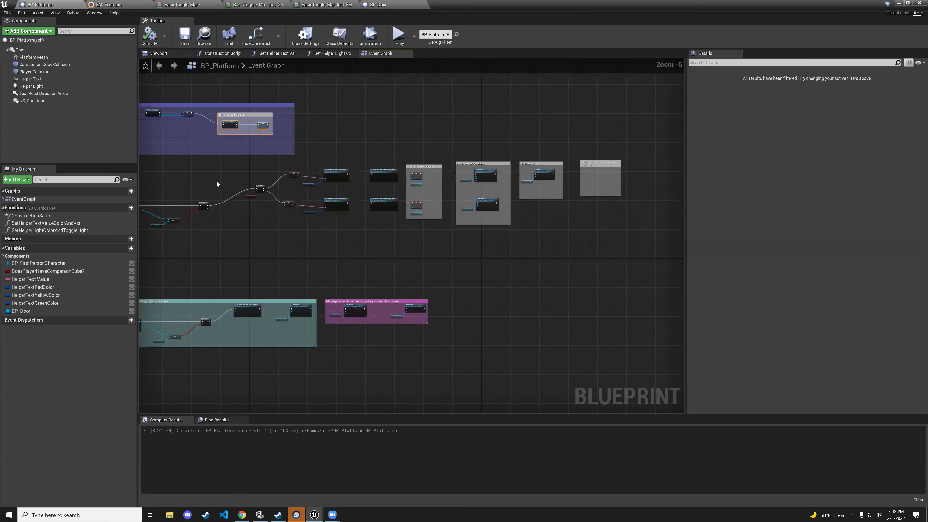
right_click_drag(217, 184, 349, 185)
scroll(356, 192, "up", 2)
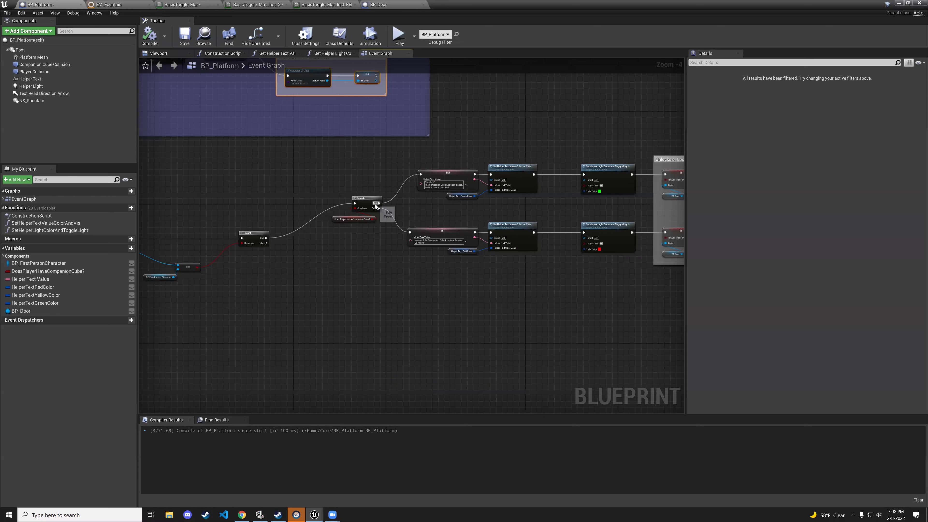
right_click_drag(480, 216, 363, 226)
right_click_drag(498, 224, 464, 176)
right_click_drag(555, 240, 354, 192)
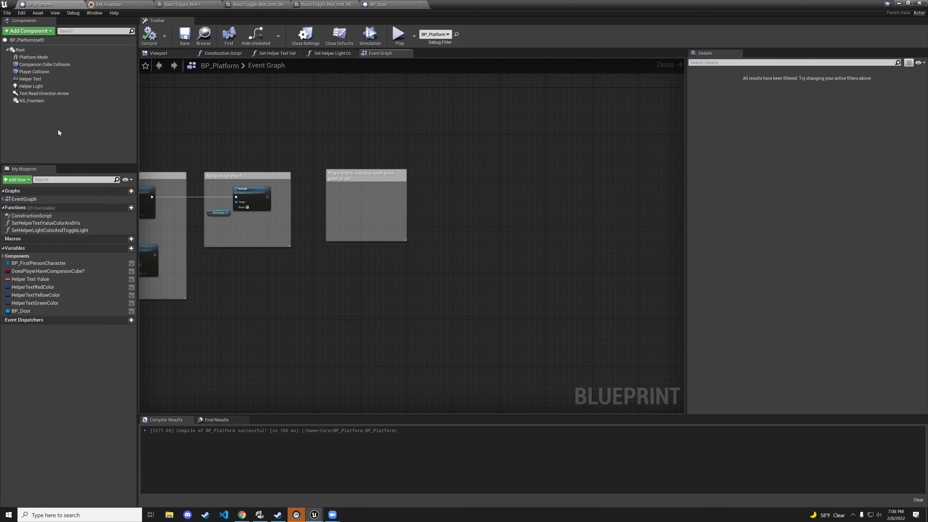
left_click_drag(21, 311, 300, 259)
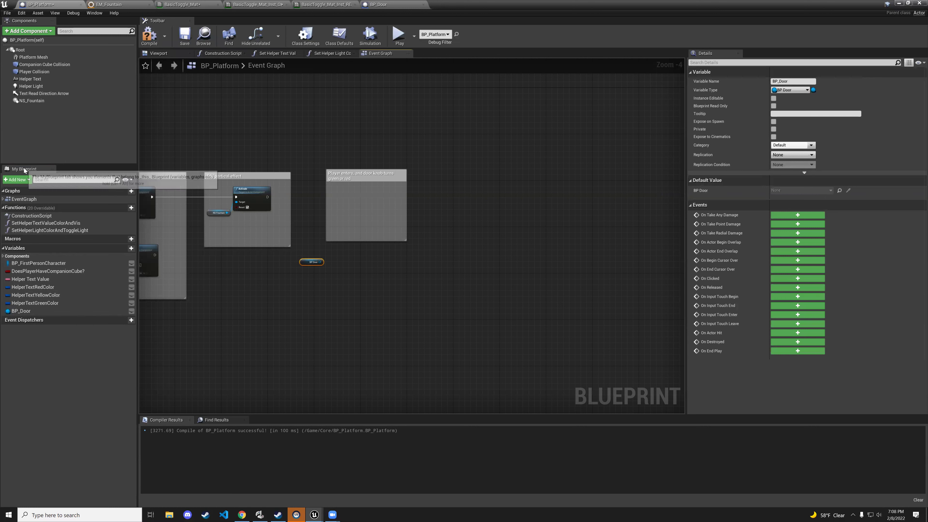
Search BP Door's actions for 'setdo', then check the ToggleDoorMat function in BP_Door.
left_click(30, 311)
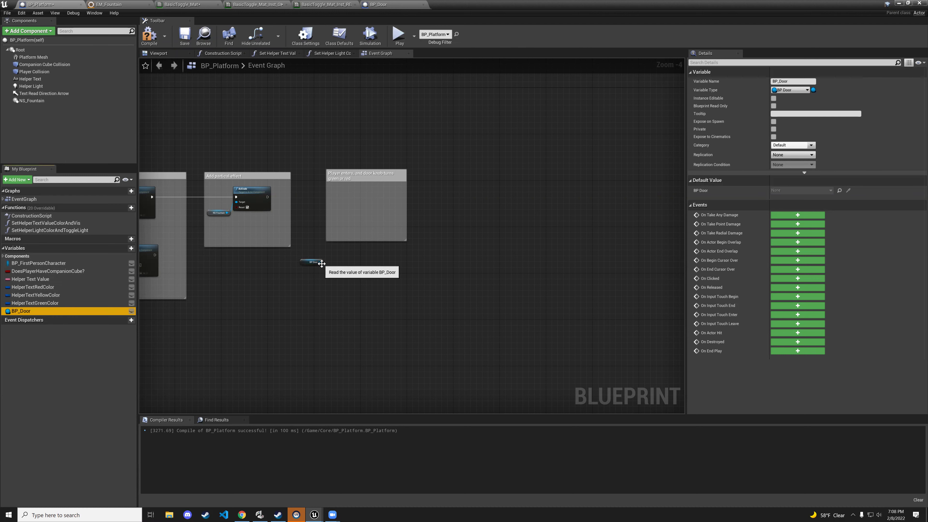
scroll(321, 263, "up", 3)
left_click_drag(318, 261, 375, 246)
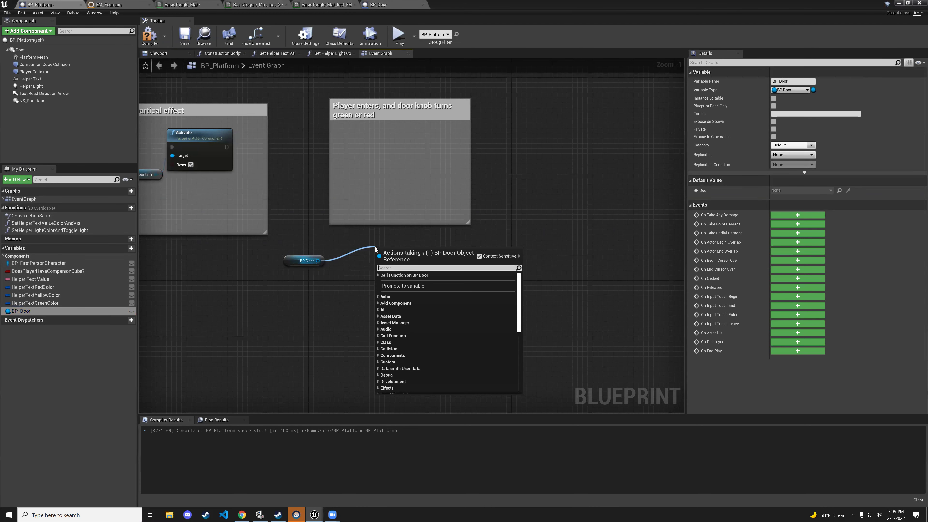
type("setdoo")
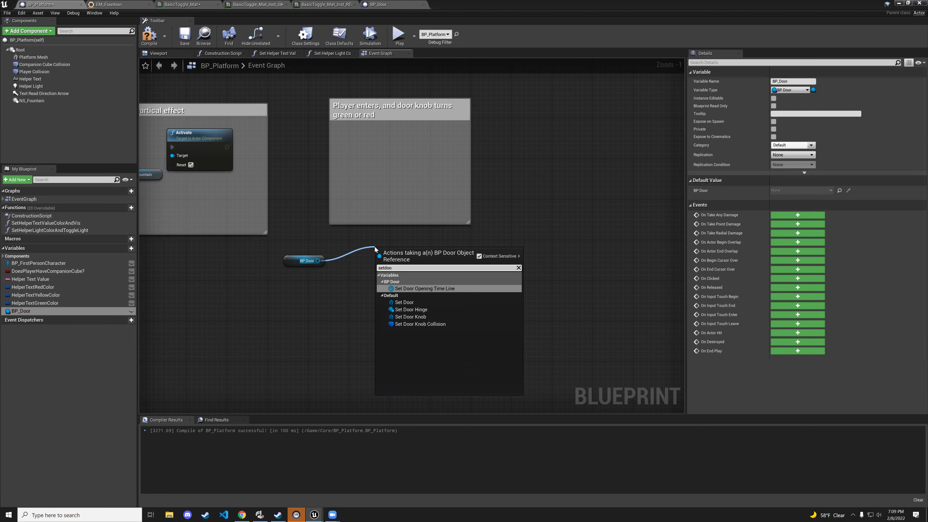
left_click(551, 240)
left_click(378, 4)
right_click(50, 219)
key("Escape")
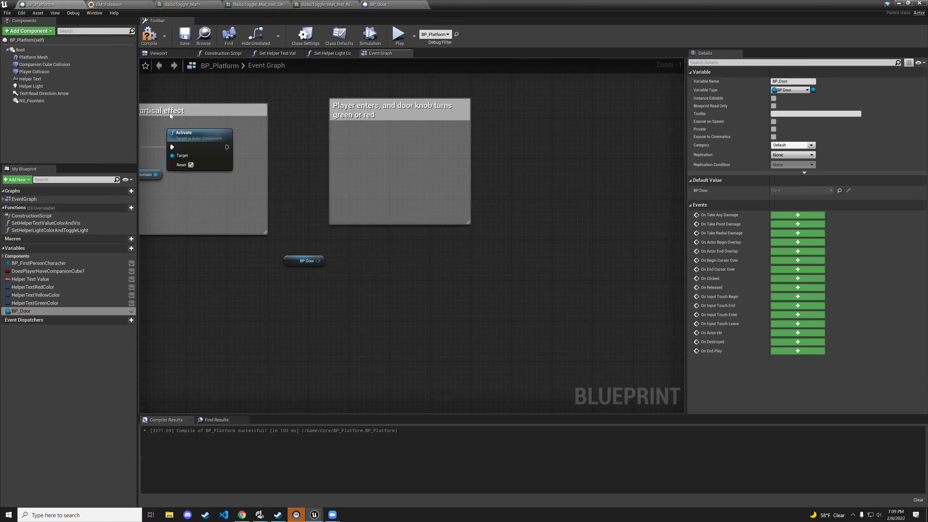
Add a Toggle Door Mat call on BP Door and move both nodes into the door-knob comment.
left_click_drag(319, 260, 390, 239)
type("tog")
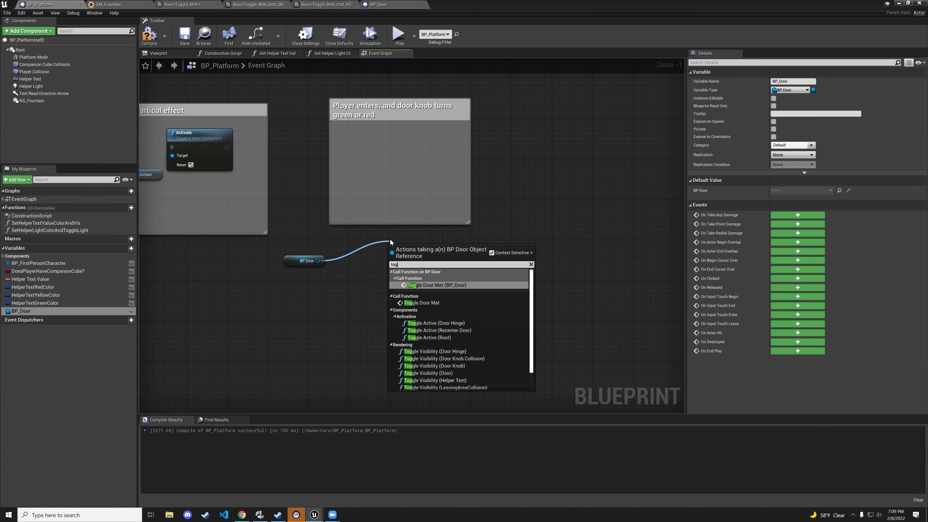
type("gle door mat")
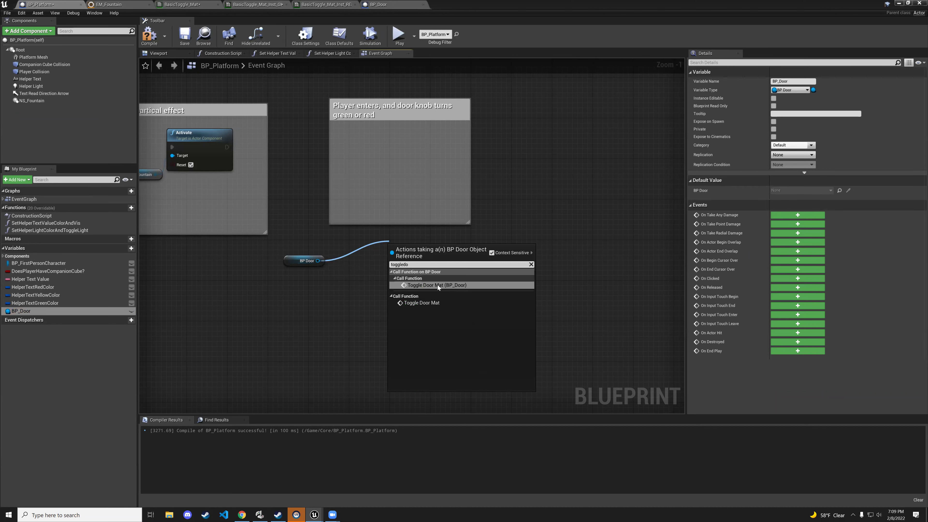
left_click(437, 285)
left_click(416, 252)
left_click_drag(417, 252, 421, 236)
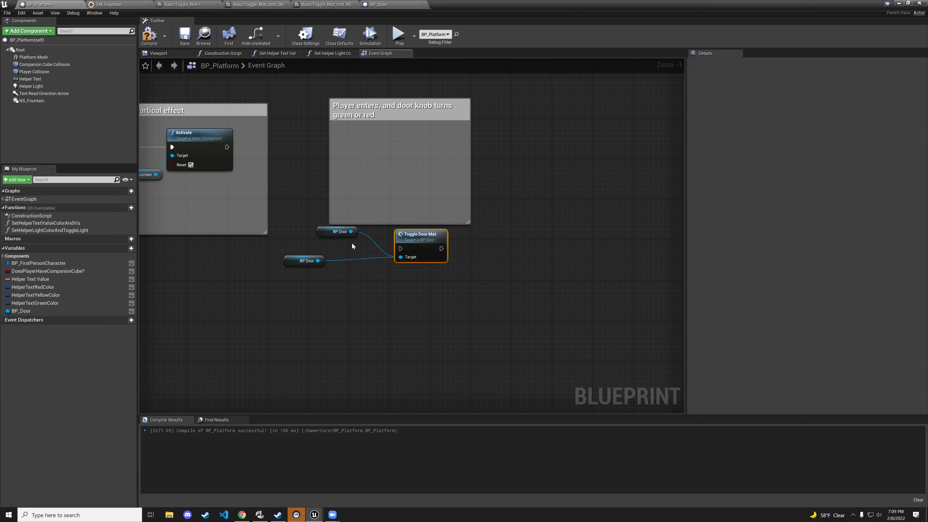
left_click(320, 233)
left_click_drag(417, 241, 397, 159)
left_click_drag(286, 263, 342, 204)
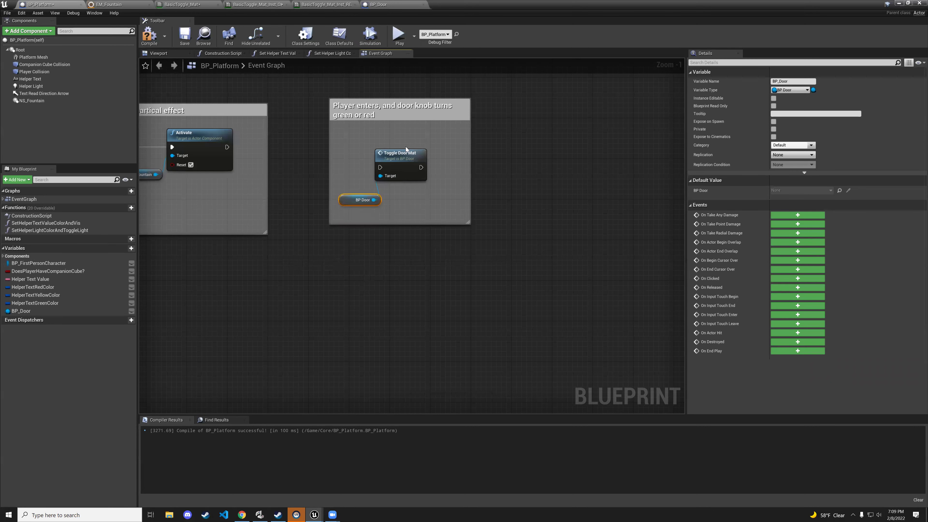
left_click(403, 153)
Wire the particle Activate execution into Toggle Door Mat, straighten it, then compile and save BP_Platform.
right_click_drag(287, 175, 383, 157)
scroll(384, 156, "down", 4)
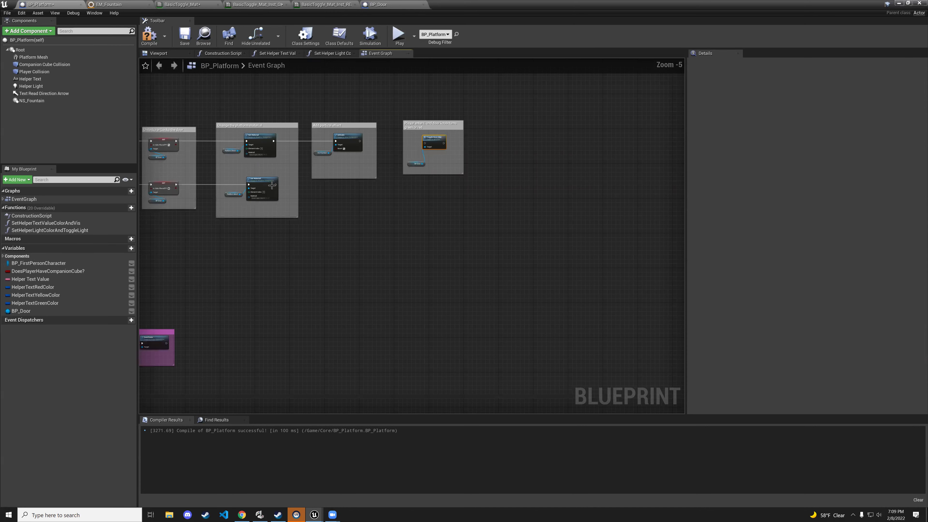
left_click_drag(275, 184, 424, 142)
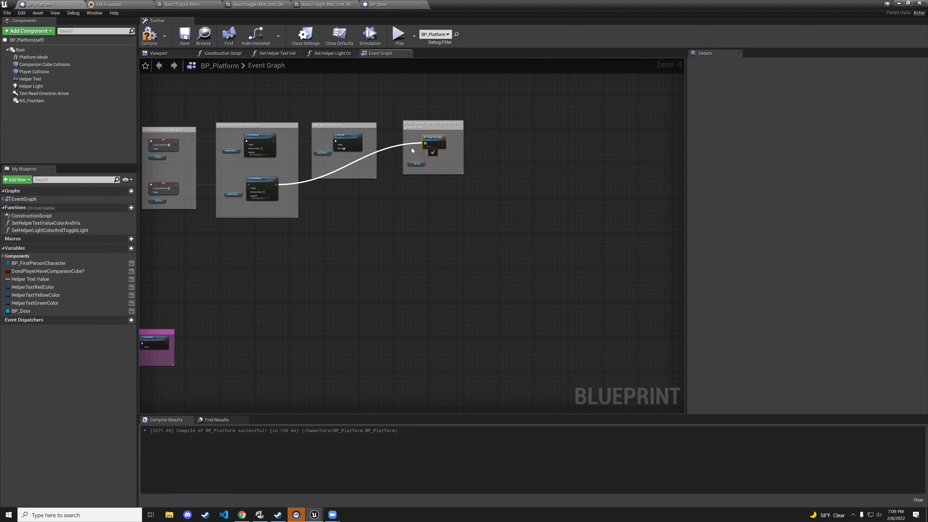
scroll(362, 141, "up", 3)
left_click_drag(359, 141, 488, 145)
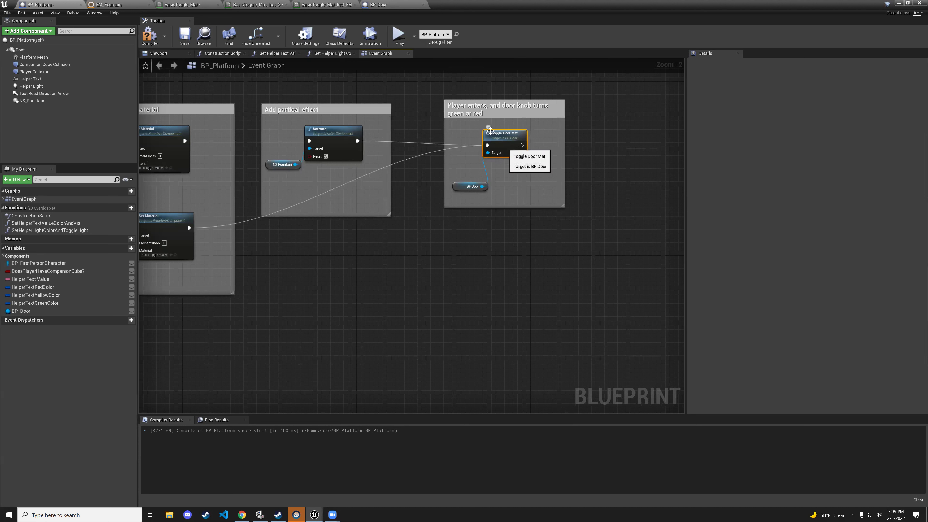
right_click_drag(580, 180, 577, 210)
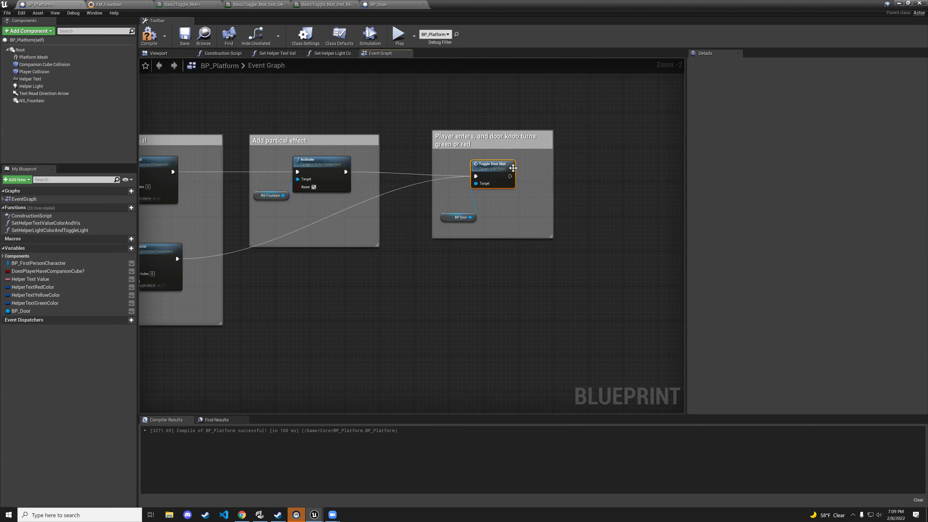
key("q")
left_click(161, 46)
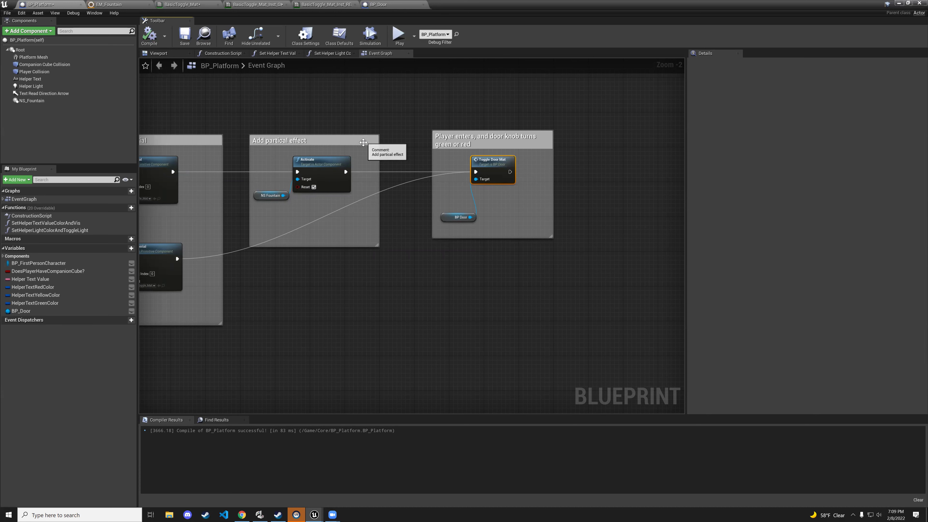
left_click(182, 40)
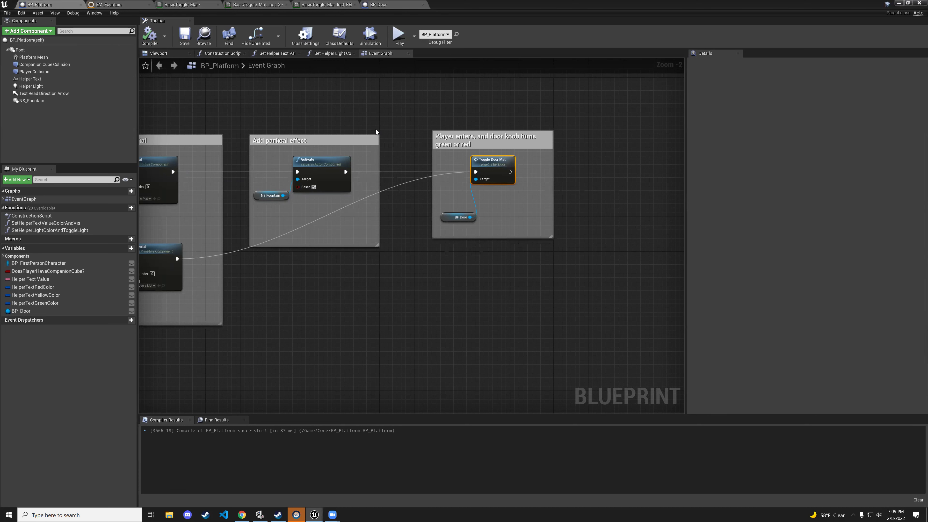
Playtest the level by walking on and off the platform.
left_click(898, 3)
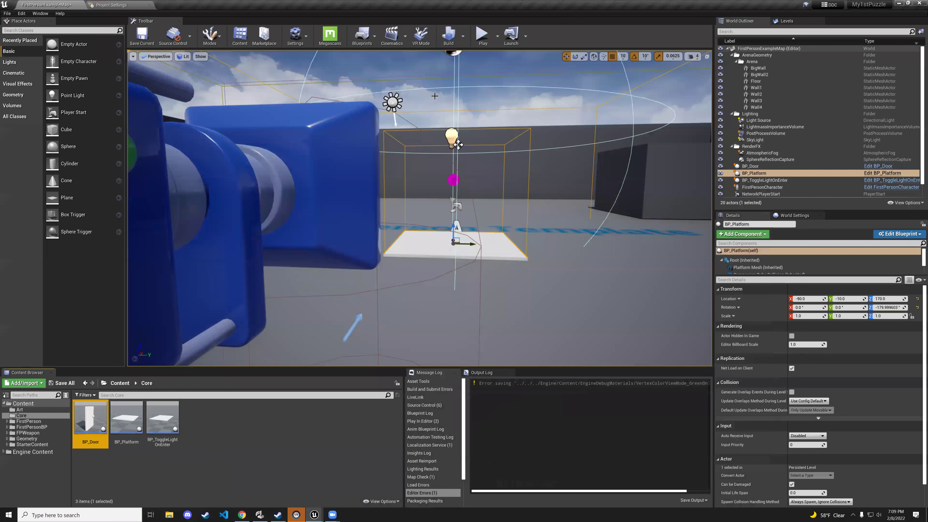
left_click(480, 35)
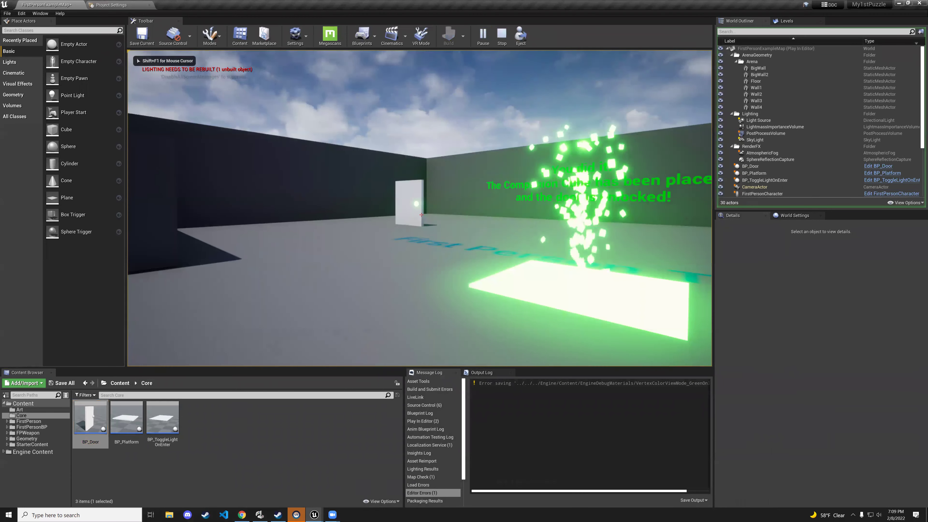
key("s")
key("w")
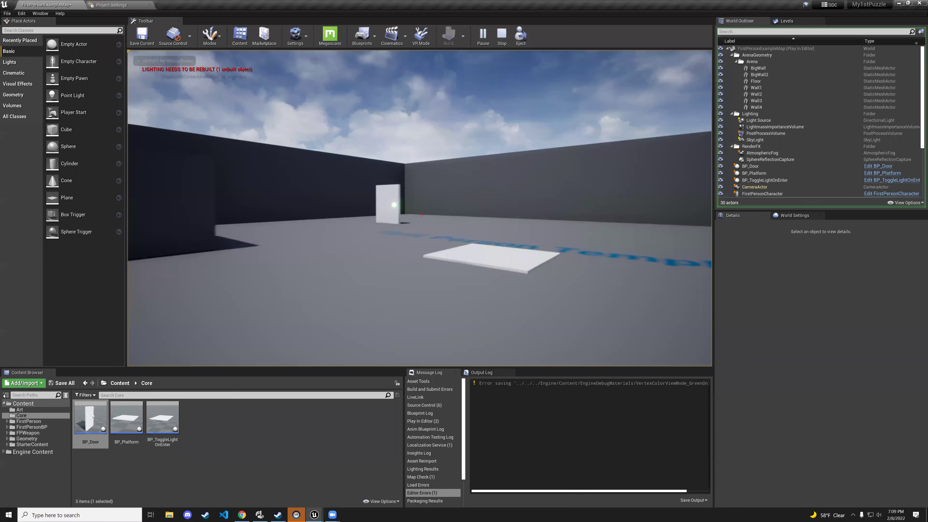
key("s")
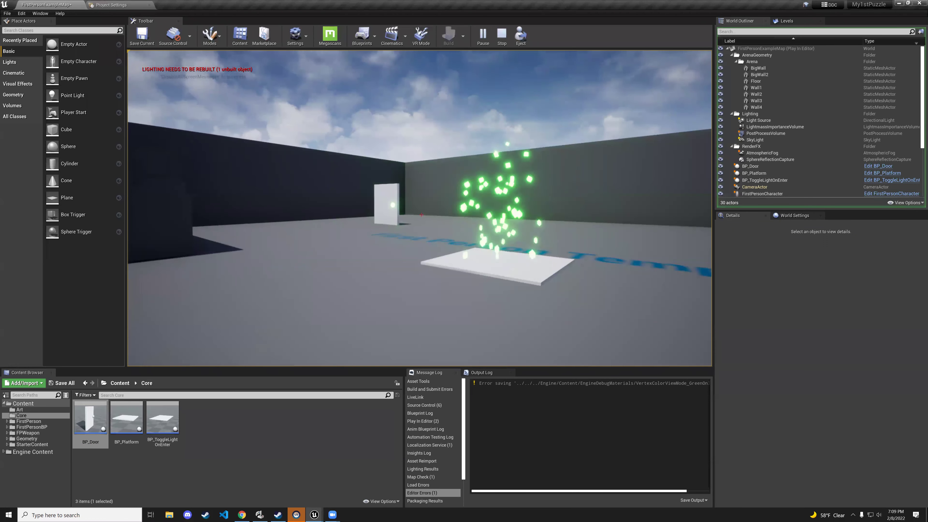
key("Escape")
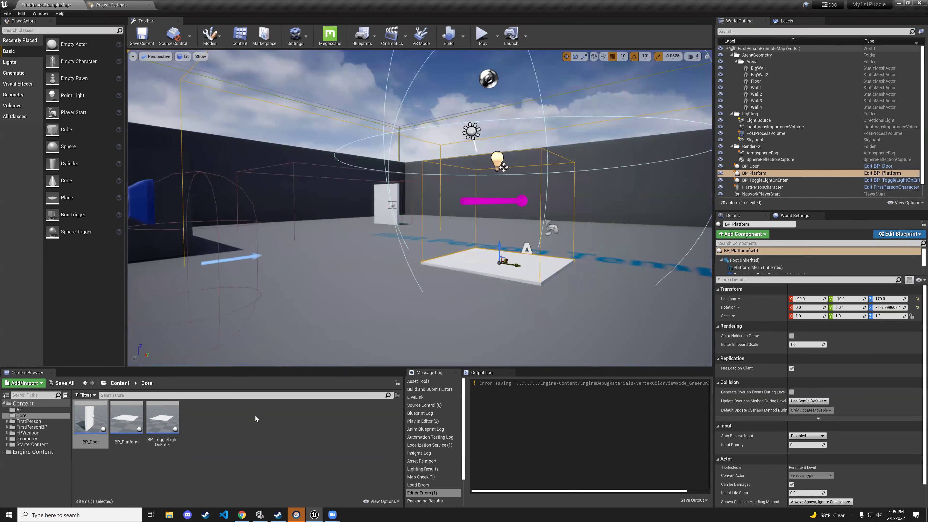
In BP_Platform, set DoesPlayerHaveCompanionCube?'s default value to false.
double_click(127, 420)
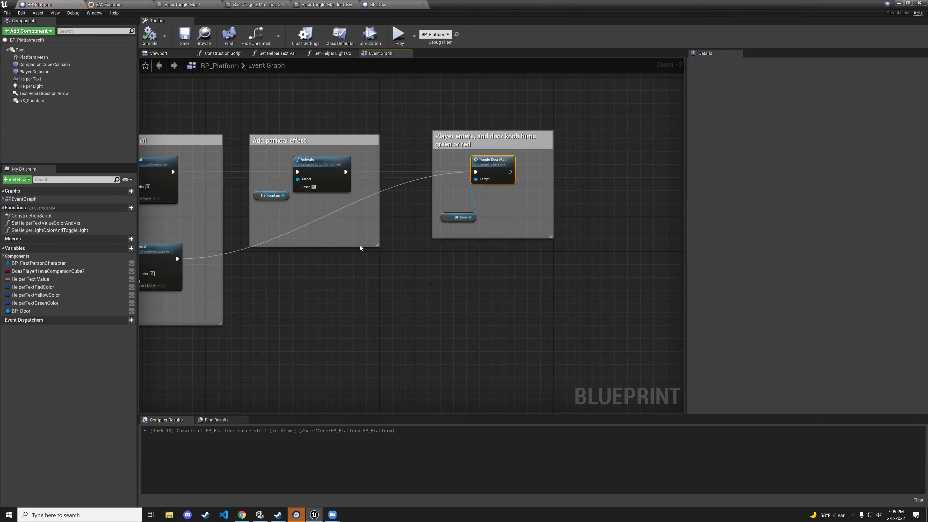
left_click(48, 271)
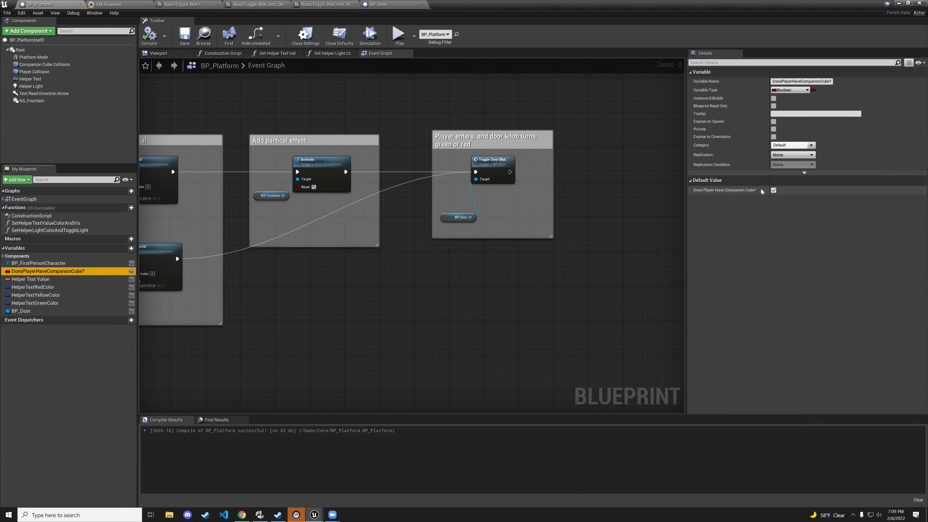
left_click(774, 190)
left_click(773, 190)
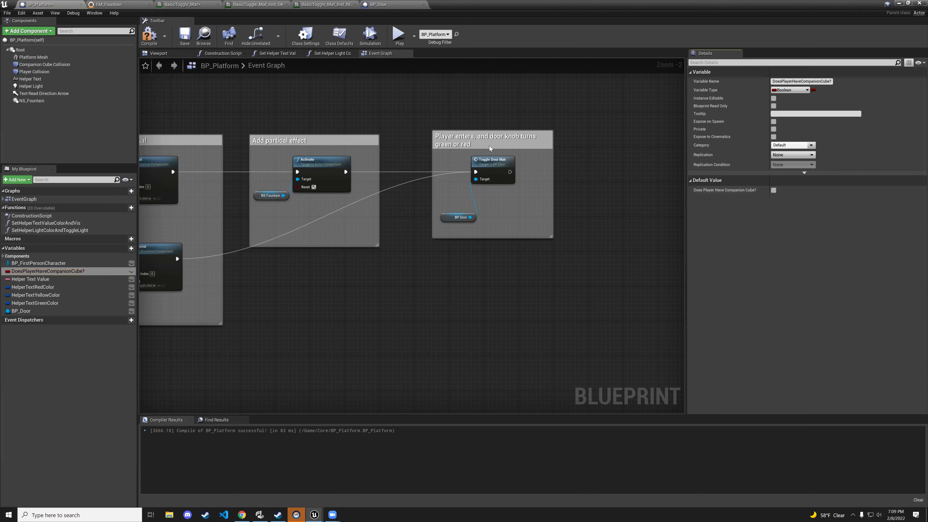
Playtest again, stepping on and off the platform, then return to BP_Door.
left_click(398, 37)
left_click(898, 3)
left_click(420, 183)
key("w")
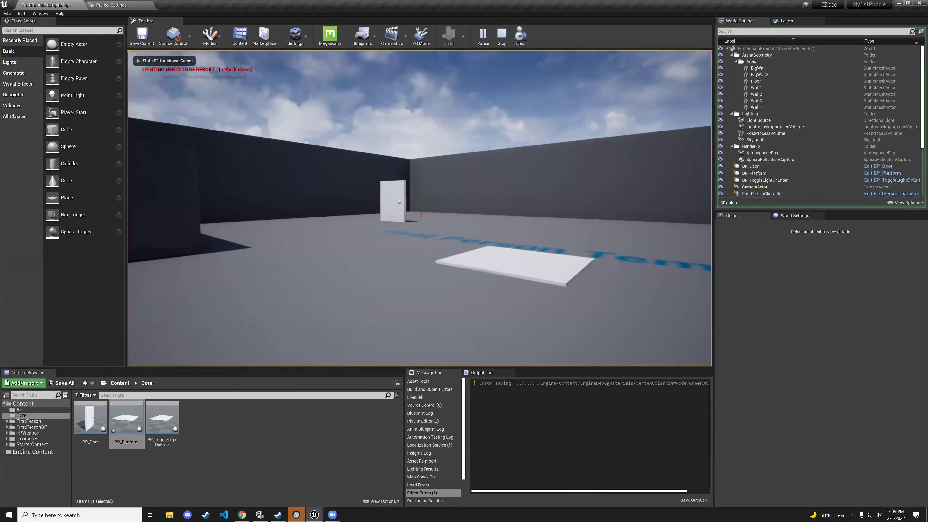
key("s")
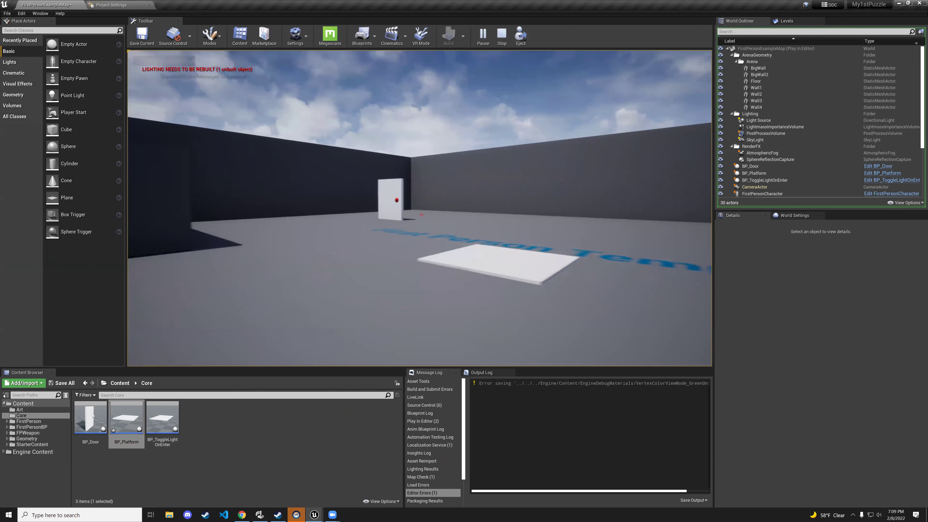
key("w")
key("s")
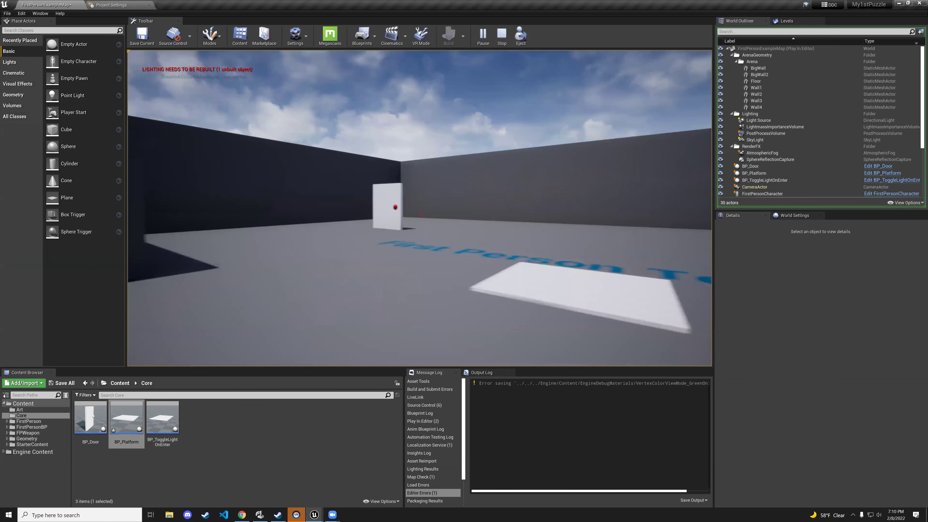
key("w")
key("Escape")
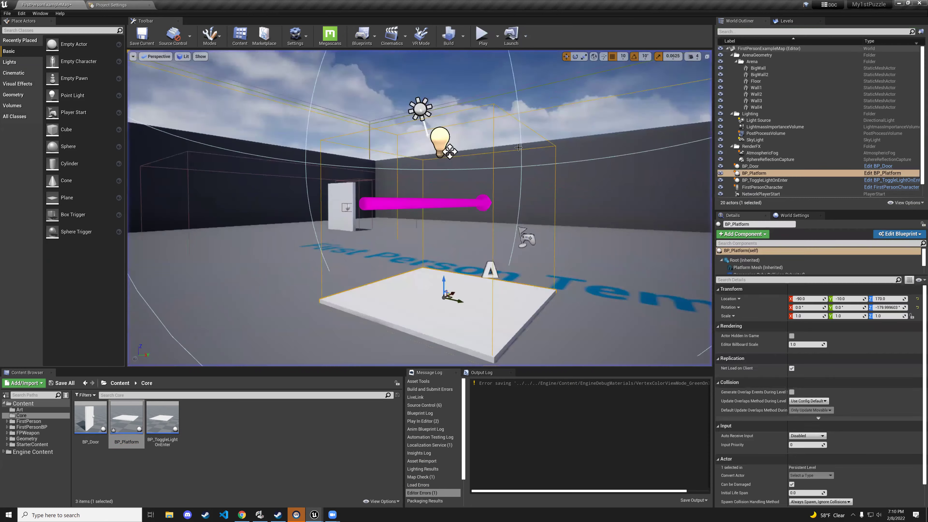
double_click(131, 419)
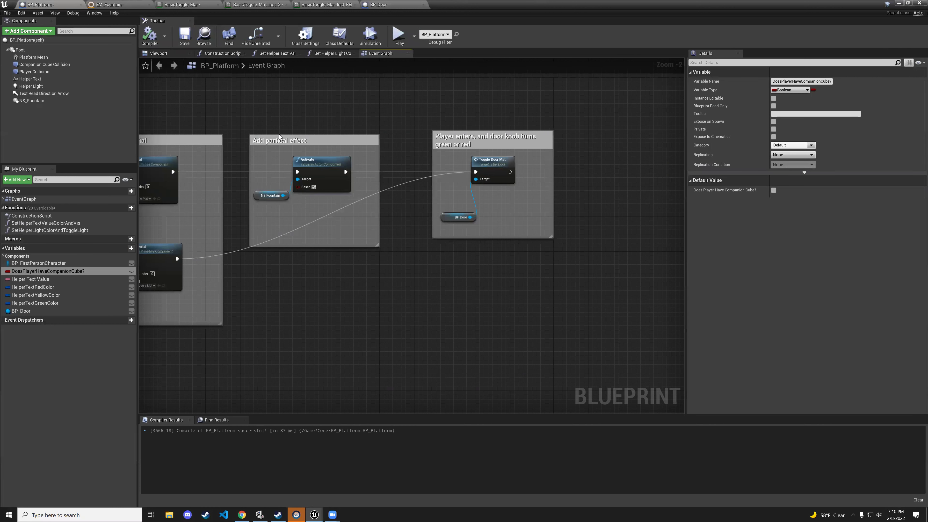
left_click(381, 5)
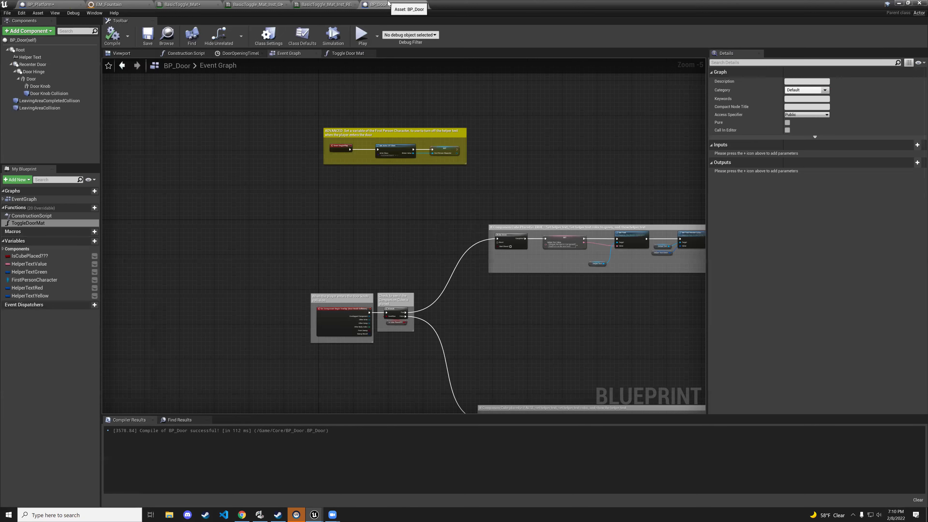
Add 'Knob' to the ToggleDoorMat function name, making it ToggleDoorKnobMat.
double_click(46, 224)
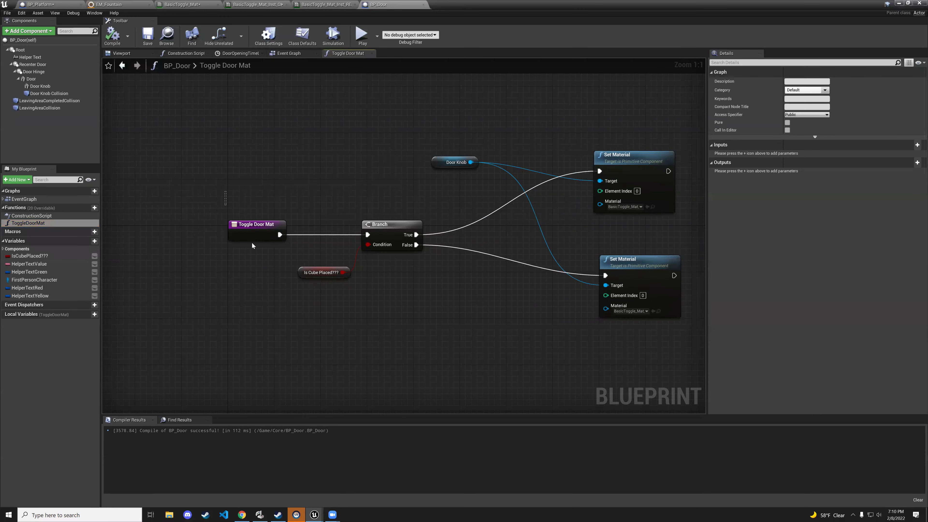
left_click(258, 229)
left_click_drag(259, 225, 264, 221)
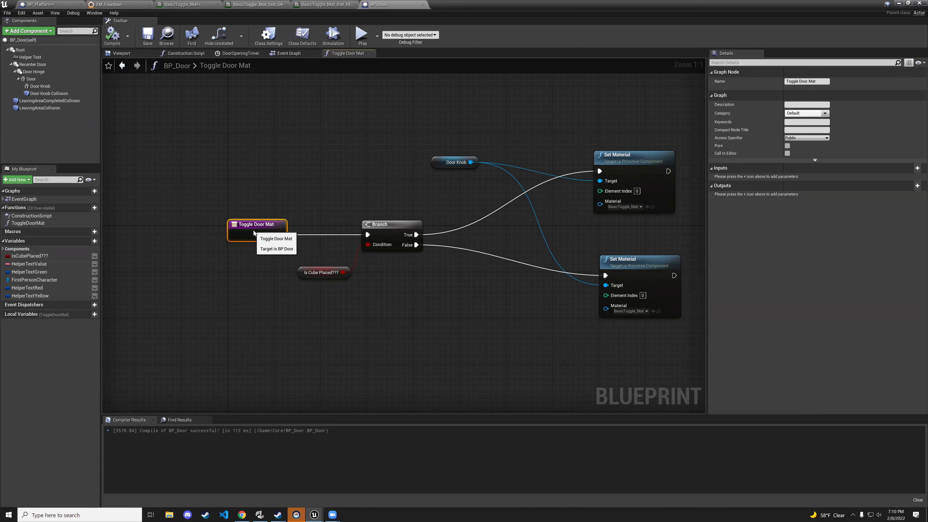
mouse_move(98, 212)
left_click(35, 223)
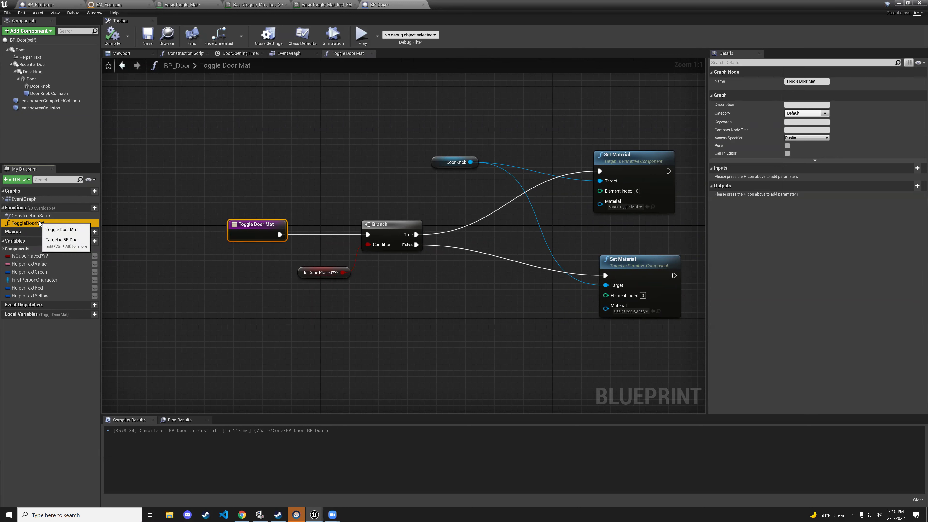
right_click(23, 224)
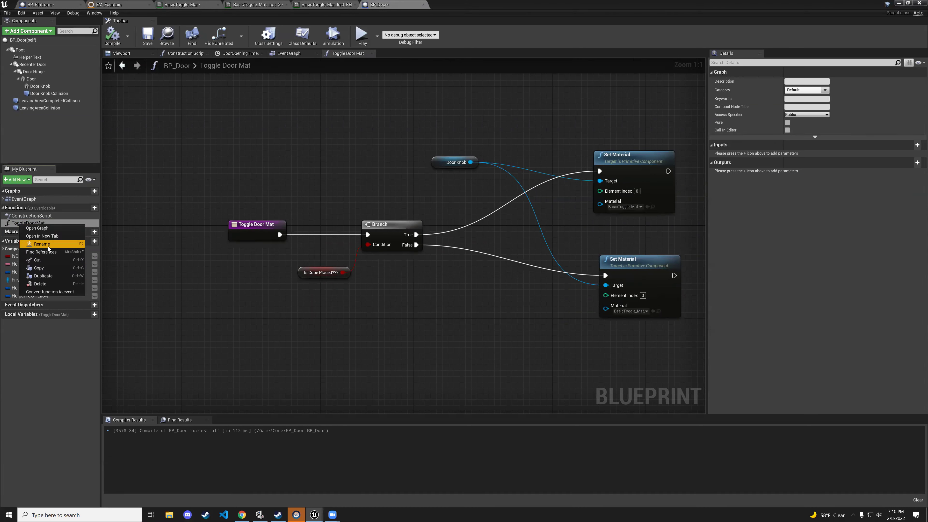
left_click(40, 244)
right_click(14, 222)
left_click(29, 236)
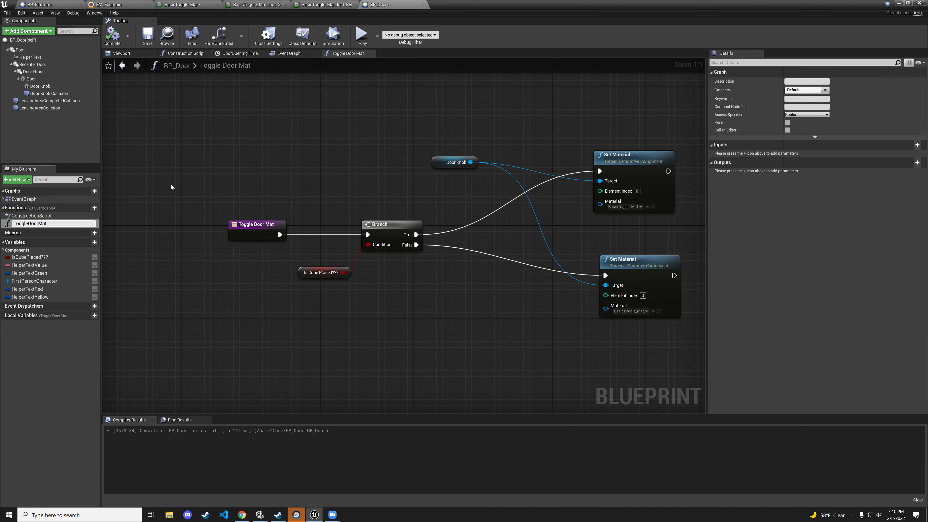
type("Knob")
key("Return")
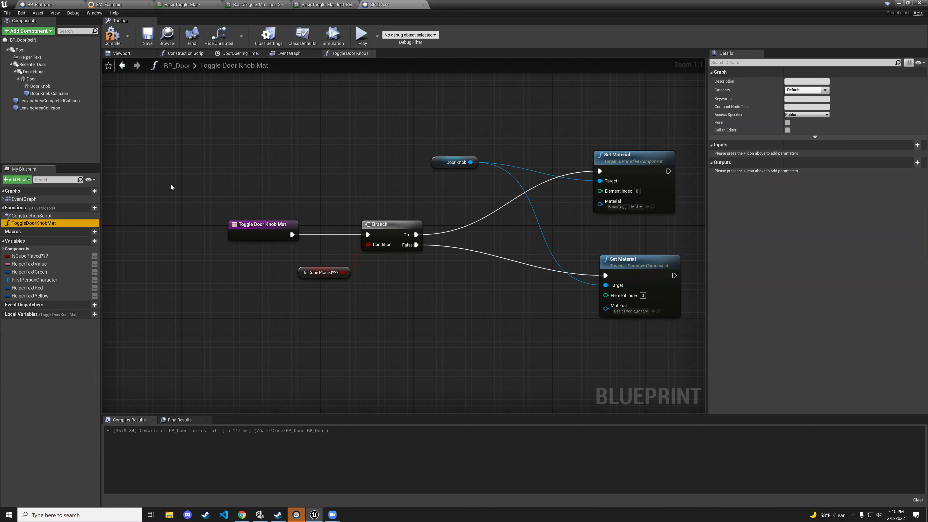
Insert a new Branch after the Toggle Door Knob Mat entry, with its True output feeding the existing Branch.
right_click_drag(281, 196, 441, 198)
left_click_drag(420, 245, 235, 238)
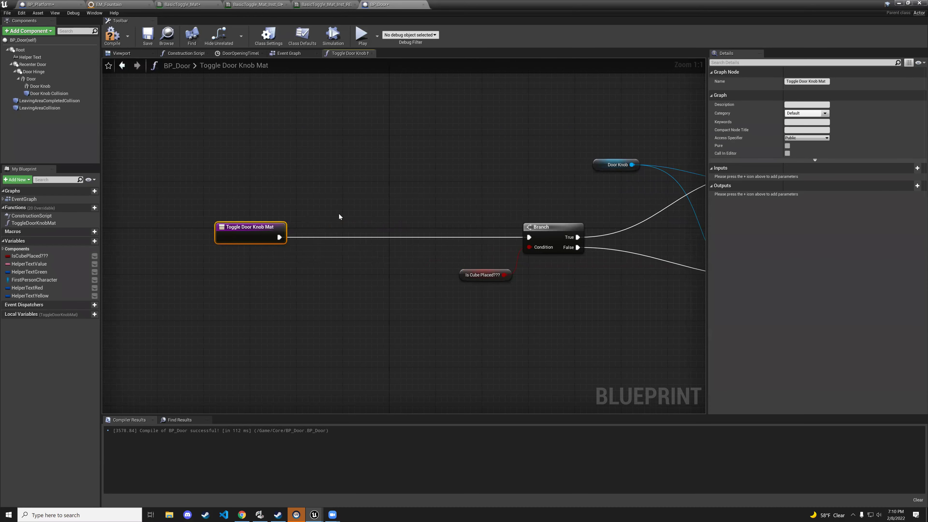
left_click(333, 268)
left_click(350, 273)
left_click_drag(385, 281, 375, 233)
left_click_drag(279, 237, 344, 237)
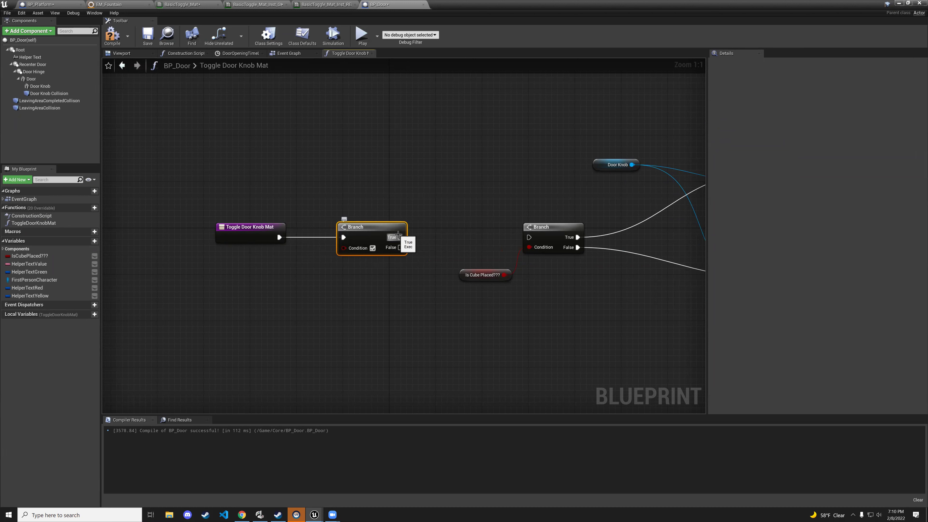
left_click_drag(398, 237, 525, 239)
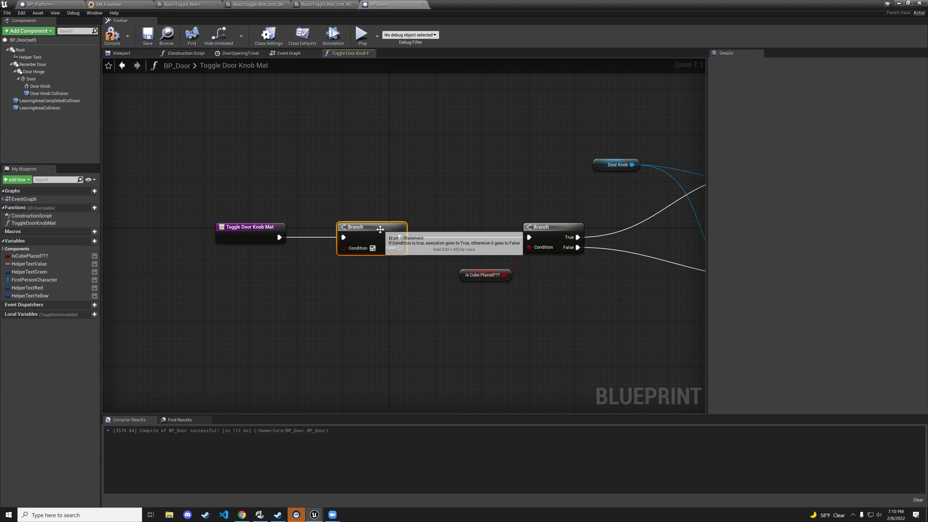
Reposition the entry and new Branch nodes, then select the Door Knob and lower Set Material nodes.
right_click_drag(296, 215, 389, 196)
left_click_drag(304, 166, 474, 257)
left_click_drag(463, 215, 348, 330)
right_click_drag(383, 330, 361, 251)
scroll(361, 251, "down", 3)
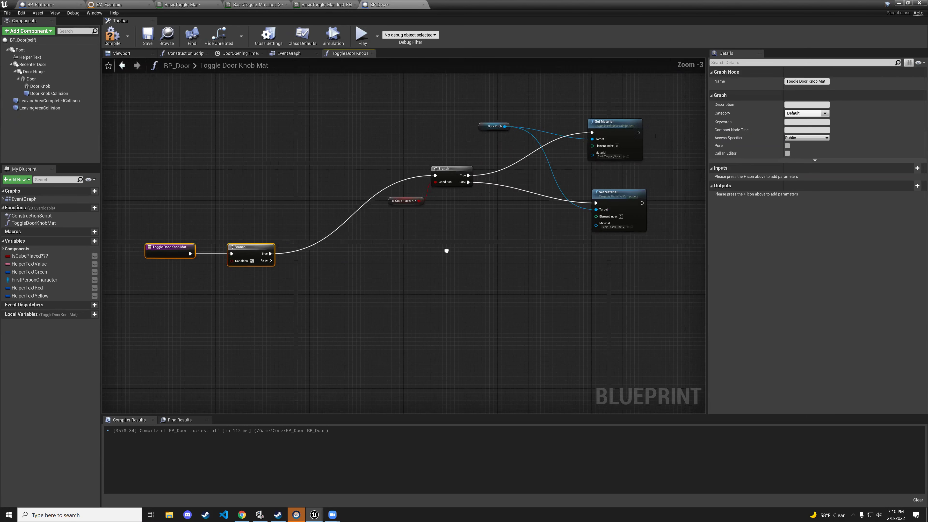
right_click_drag(555, 225, 484, 242)
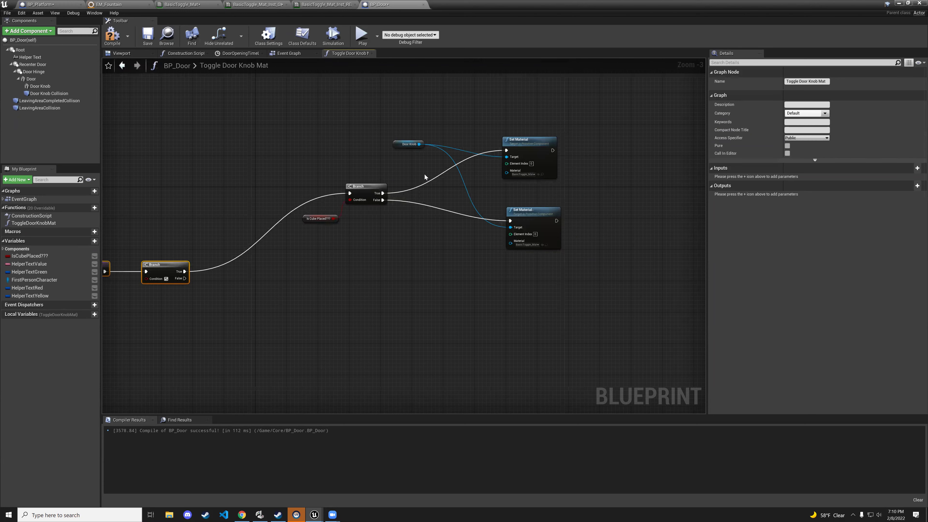
left_click(403, 146)
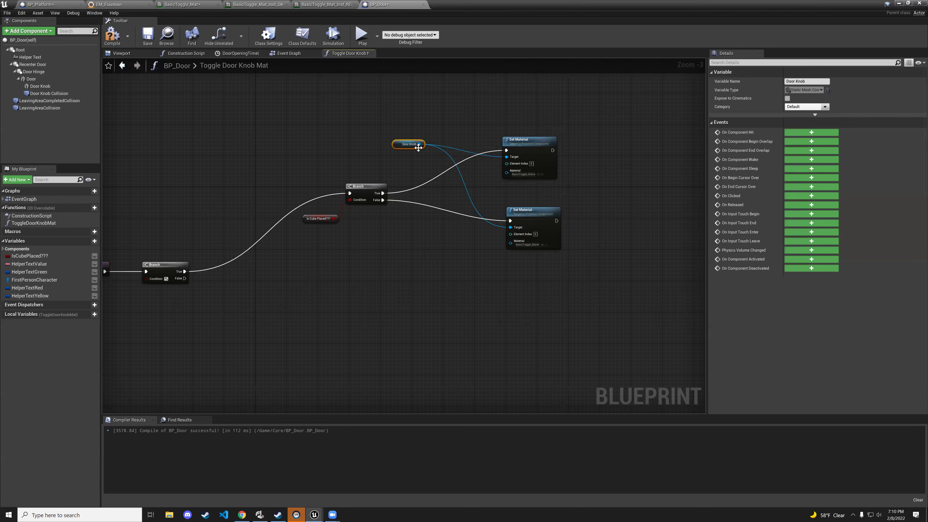
left_click(534, 212)
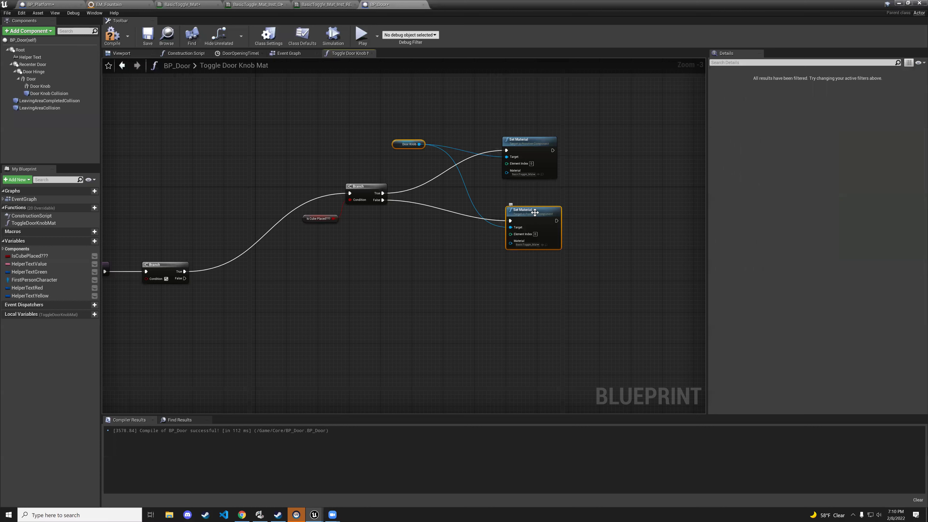
Duplicate the Door Knob and Set Material nodes and position the copies below the others.
key("ctrl+c")
right_click_drag(468, 309, 509, 279)
key("ctrl+v")
left_click(488, 321)
left_click_drag(488, 321, 420, 234)
left_click(411, 278)
left_click_drag(411, 278, 369, 256)
left_click_drag(422, 239, 348, 269)
Set the copy's material to BasicShapeMaterial and run it from the new Branch's False output.
scroll(342, 301, "up", 3)
left_click(342, 302)
type("basicshape")
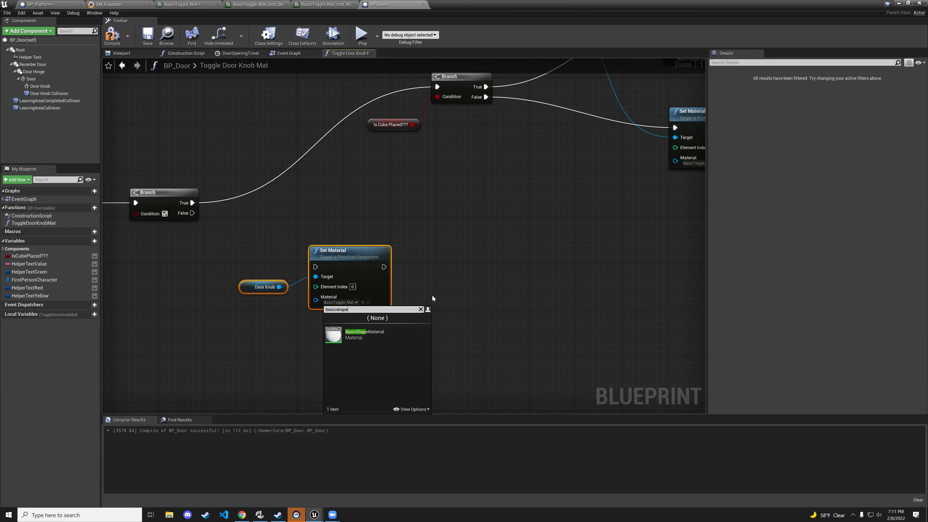
left_click(377, 333)
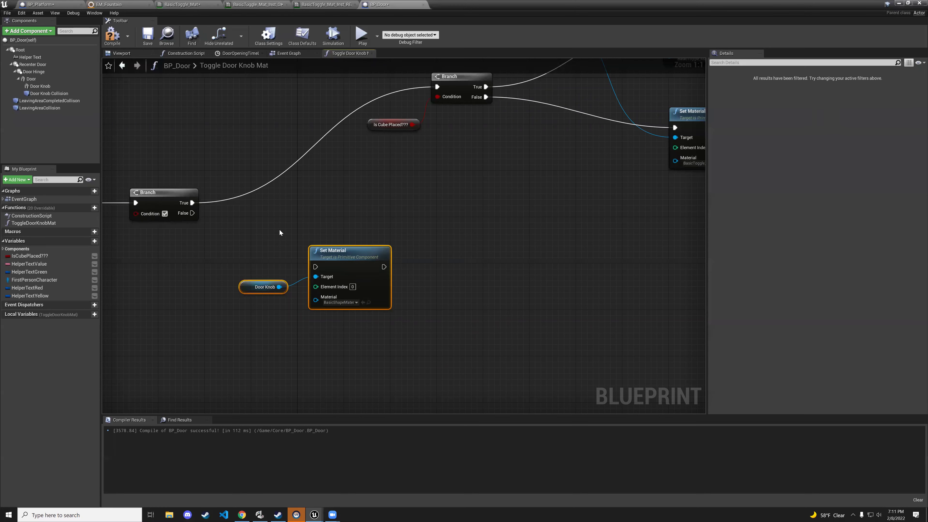
right_click_drag(279, 232, 320, 216)
left_click_drag(319, 215, 431, 302)
left_click_drag(421, 256, 443, 267)
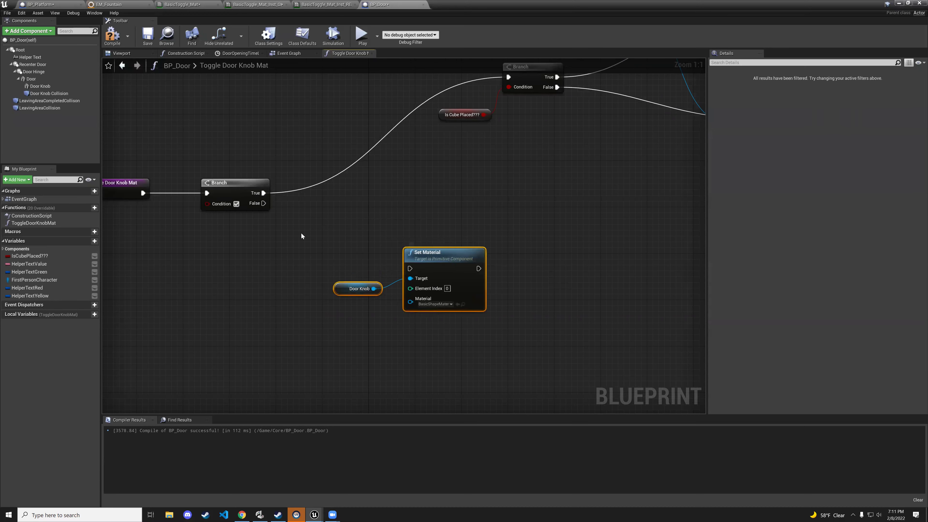
left_click_drag(263, 203, 413, 271)
right_click_drag(398, 219, 364, 254)
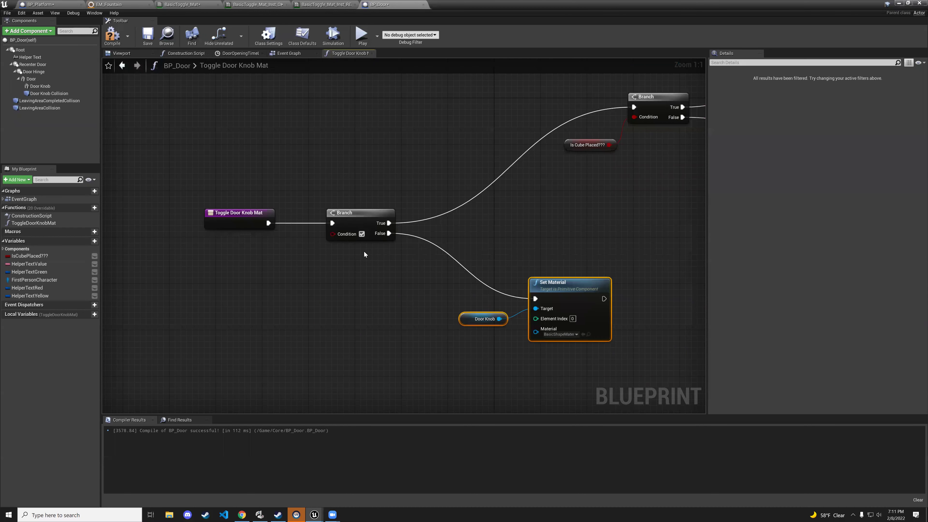
Expose the new Branch's condition as a Boolean function input named ResetDoorKnobMat.
left_click_drag(342, 237, 236, 228)
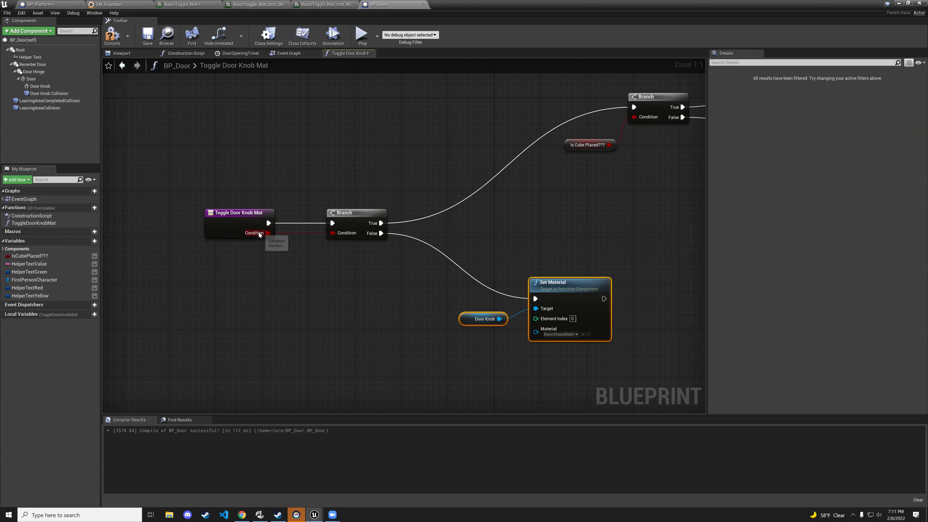
left_click(234, 215)
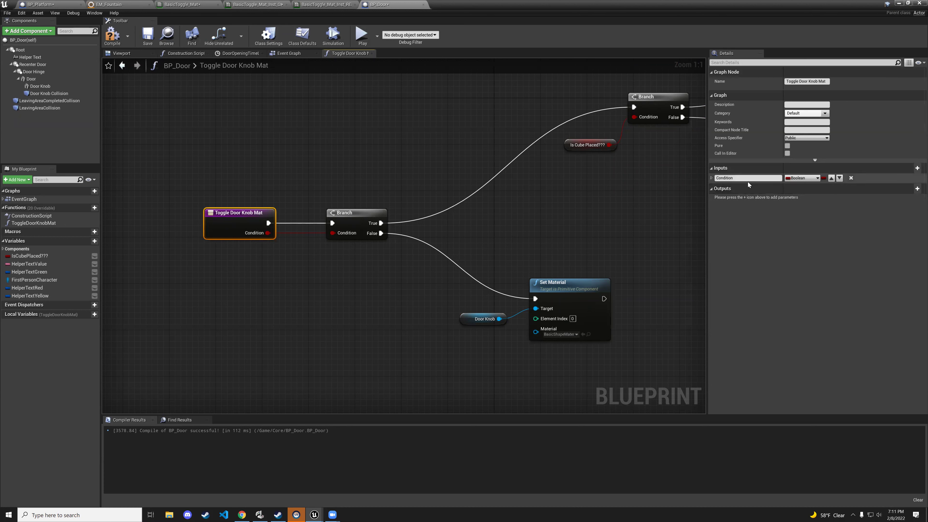
left_click(737, 179)
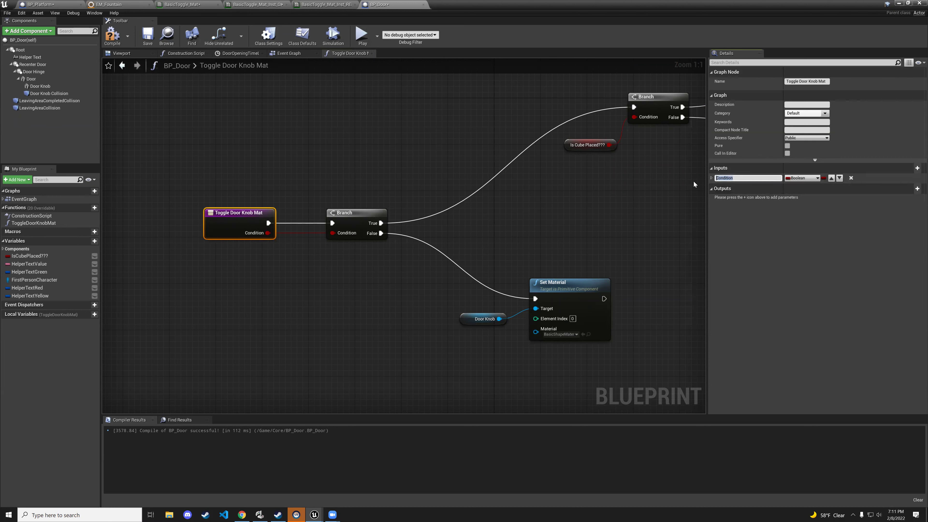
type("ResetDoor")
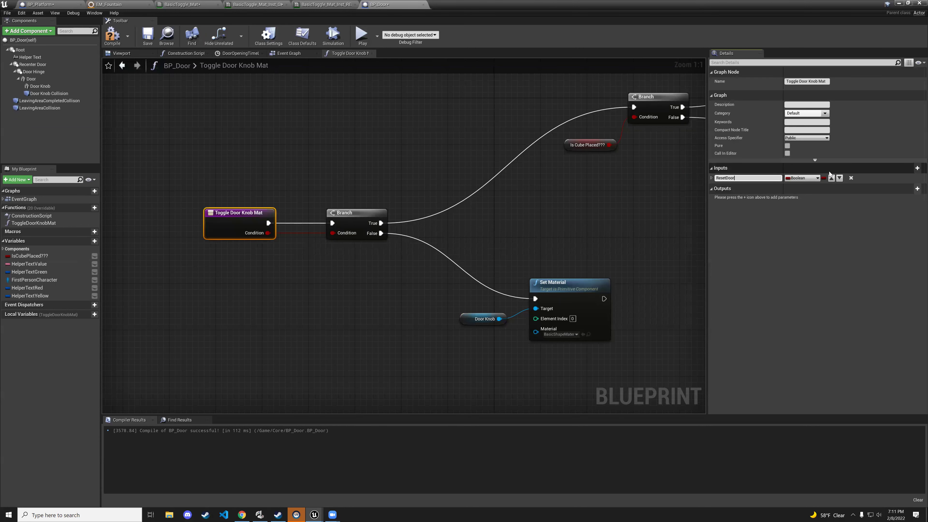
key("Return")
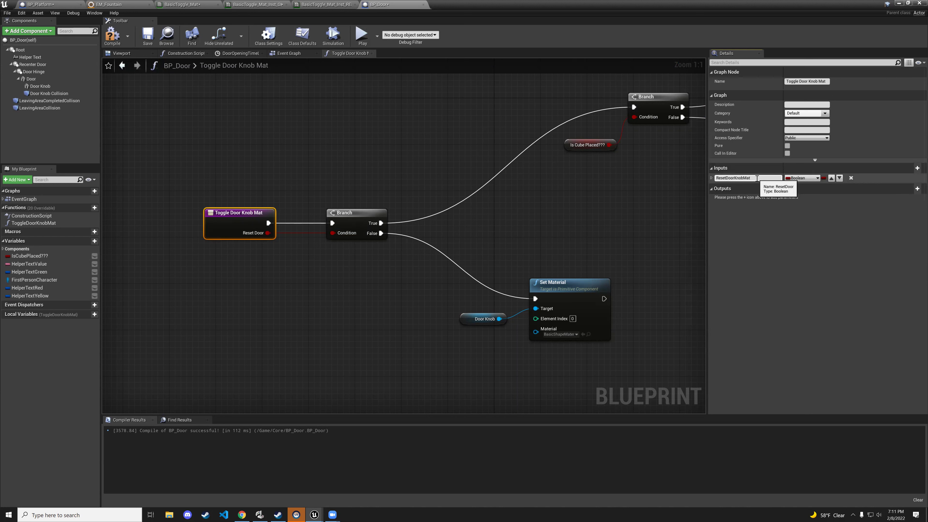
key("Return")
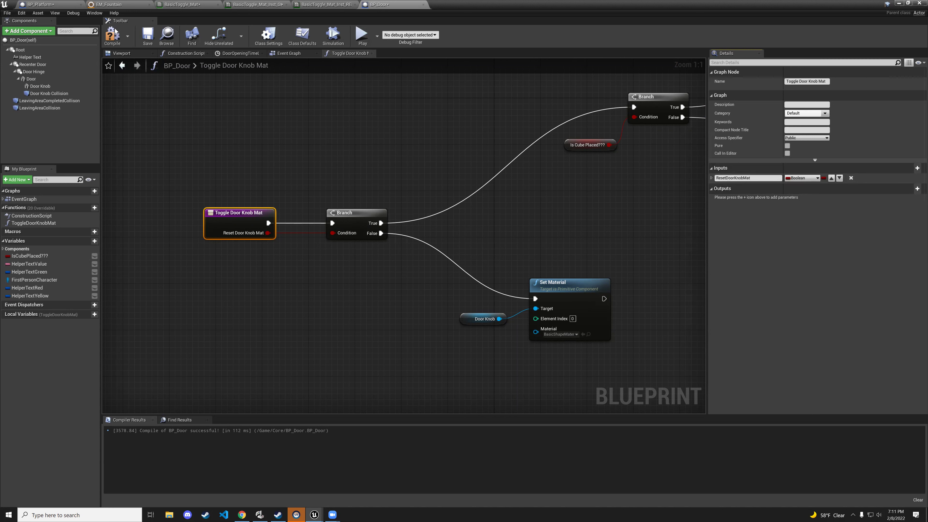
Compile and save BP_Door, then select the entry and Branch nodes together.
left_click(112, 35)
left_click(148, 35)
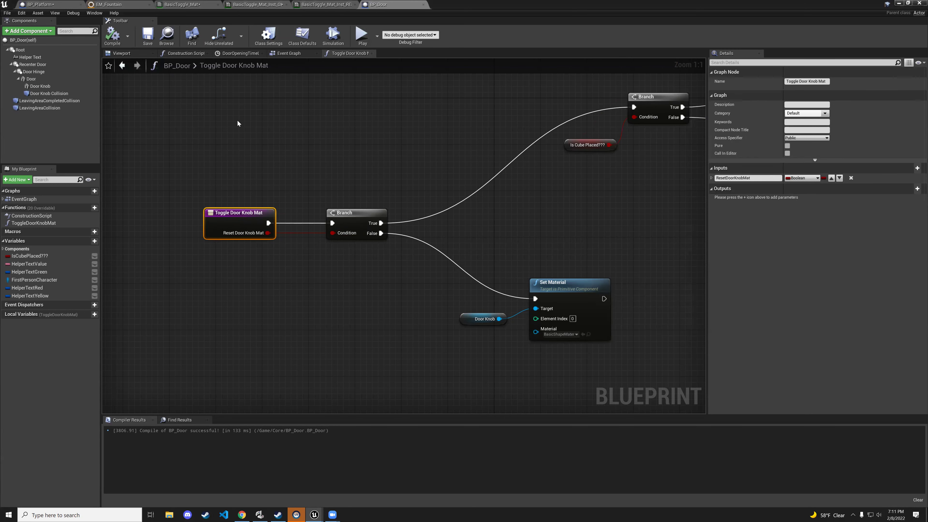
left_click_drag(166, 164, 405, 271)
Wrap the reset Branch in a comment titled 'If we want to reset the door'.
key("c")
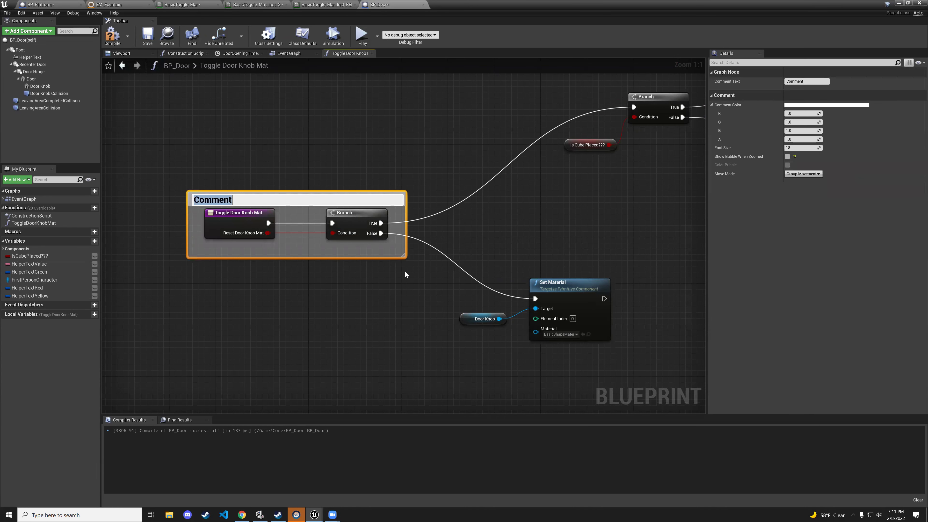
left_click_drag(188, 230, 303, 231)
double_click(358, 198)
type("If we want ")
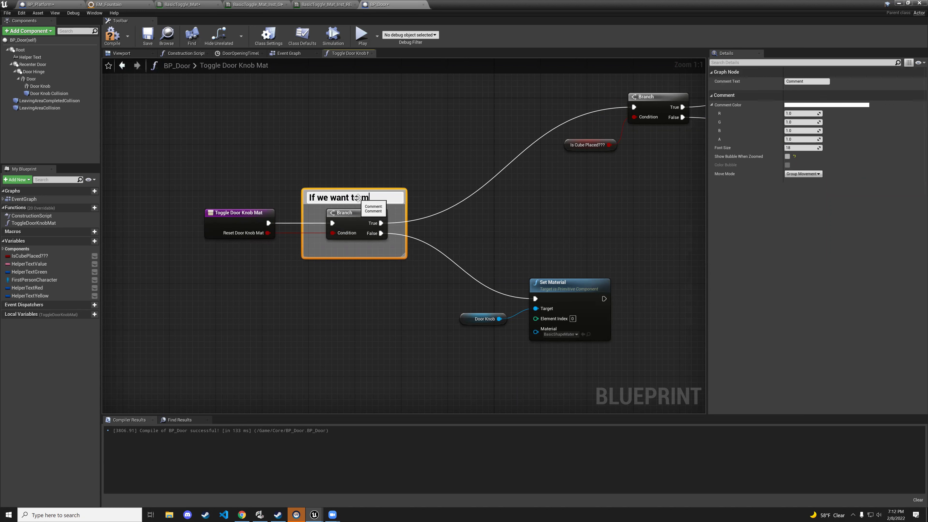
type("to reset the door")
key("Return")
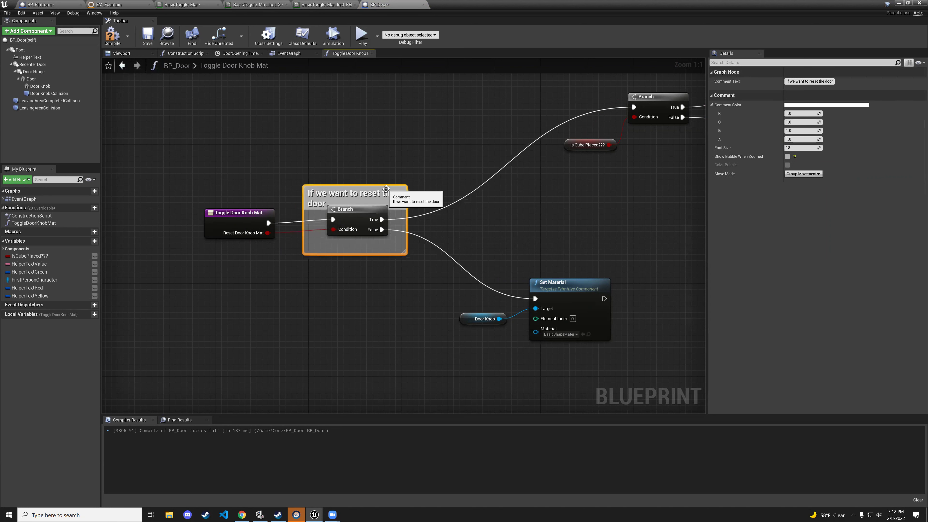
left_click_drag(387, 185, 389, 167)
Comment the cube-check Branch as 'checks to see if the cube is placed' and move Door Knob beside Set Material.
right_click_drag(390, 167, 150, 298)
left_click_drag(308, 210, 494, 316)
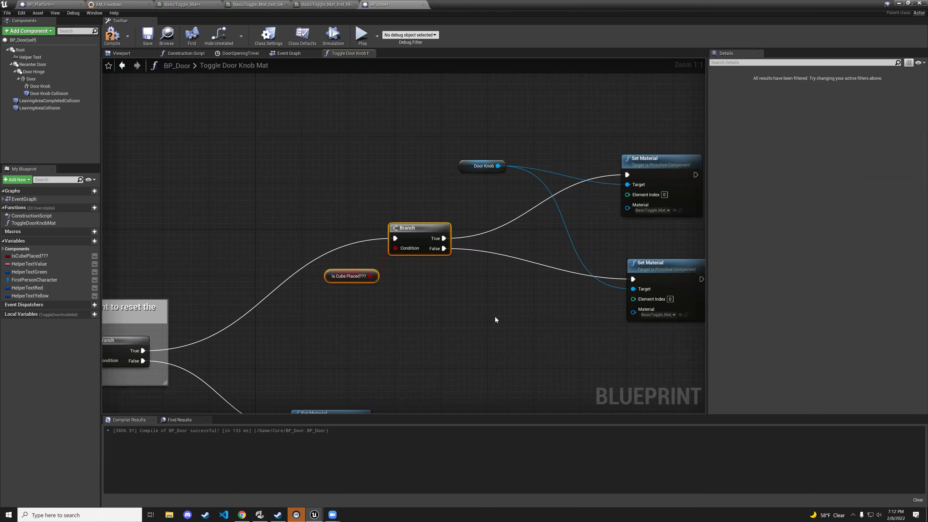
type("cche")
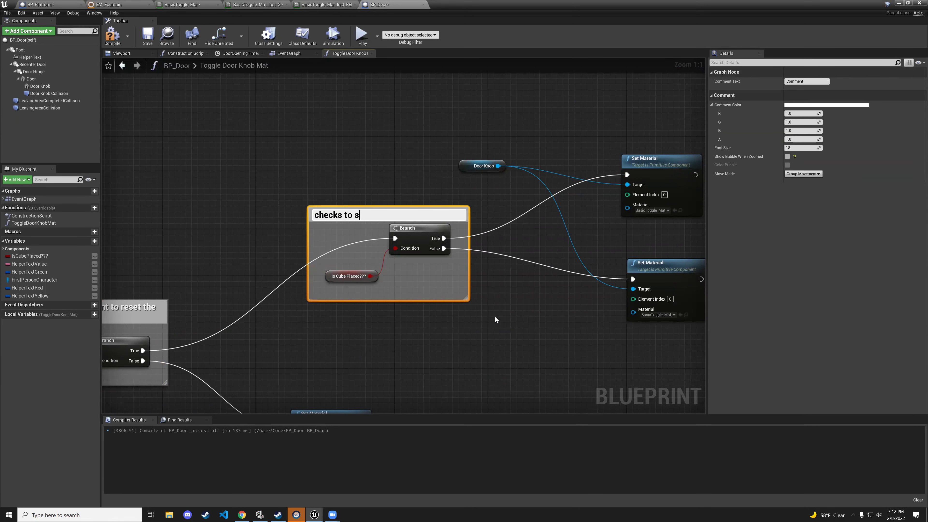
type("cks to see if the cube is placed")
key("Return")
right_click_drag(494, 319, 466, 225)
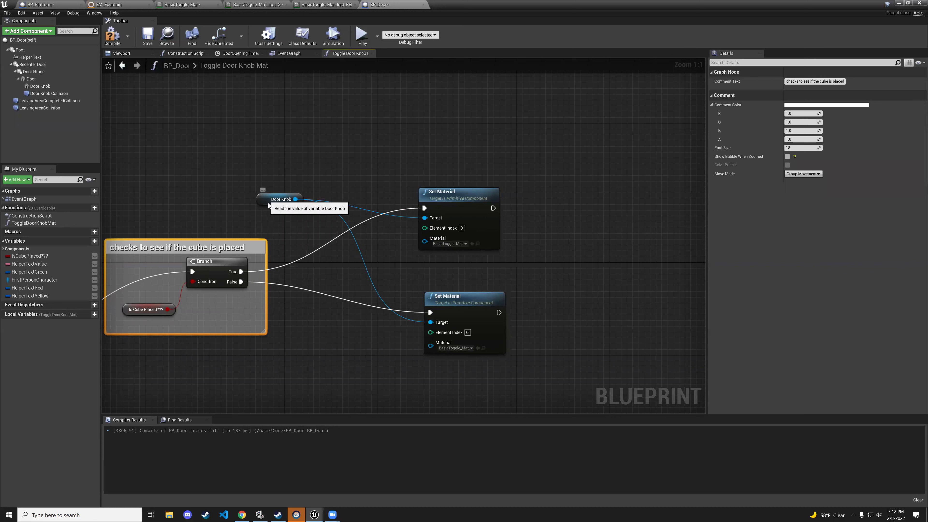
left_click_drag(266, 197, 365, 267)
right_click_drag(331, 355, 485, 294)
Compile BP_Door and switch to the BP_Platform blueprint.
left_click(113, 35)
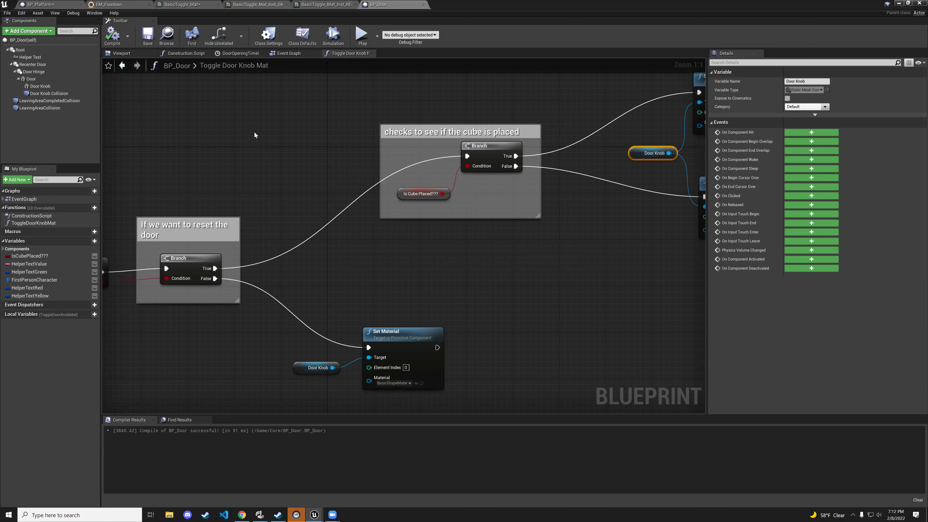
scroll(275, 147, "down", 2)
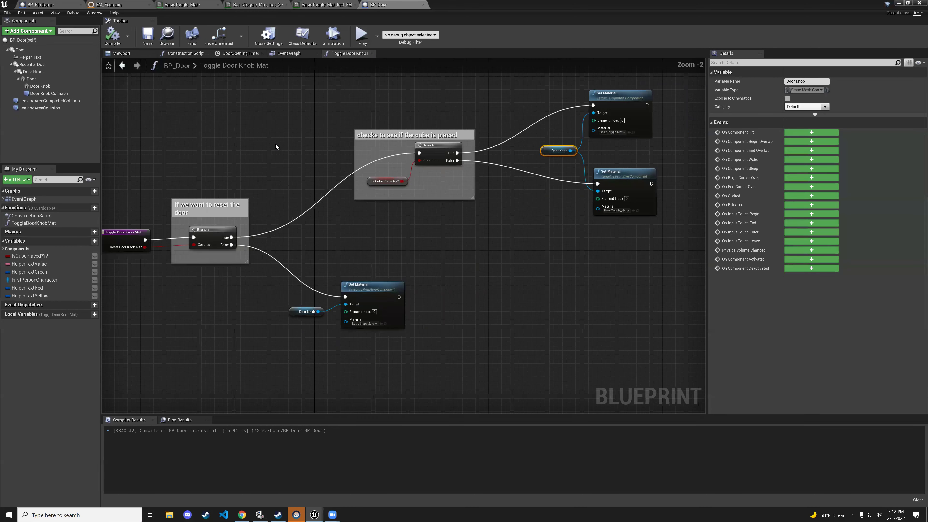
left_click(41, 4)
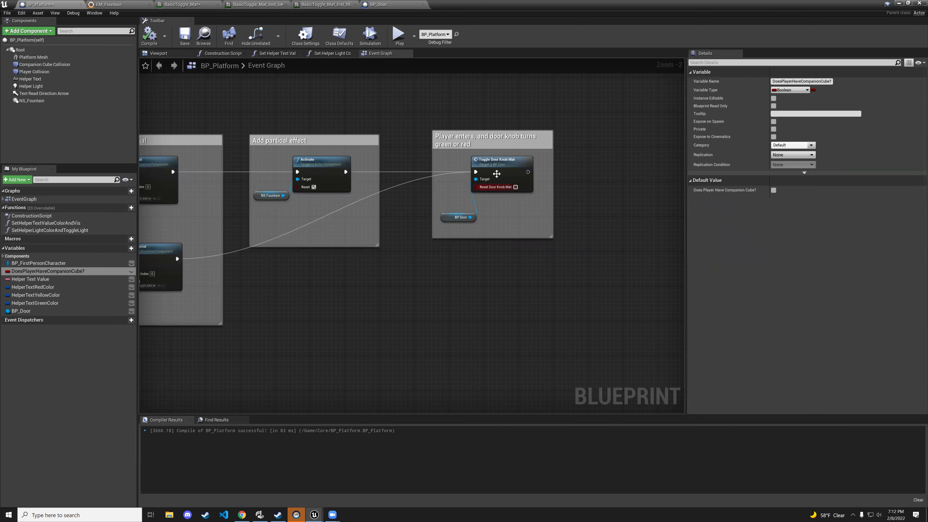
Tick Reset Door Knob Mat on the existing call and select the Toggle Door Knob Mat and BP Door nodes.
scroll(496, 173, "up", 2)
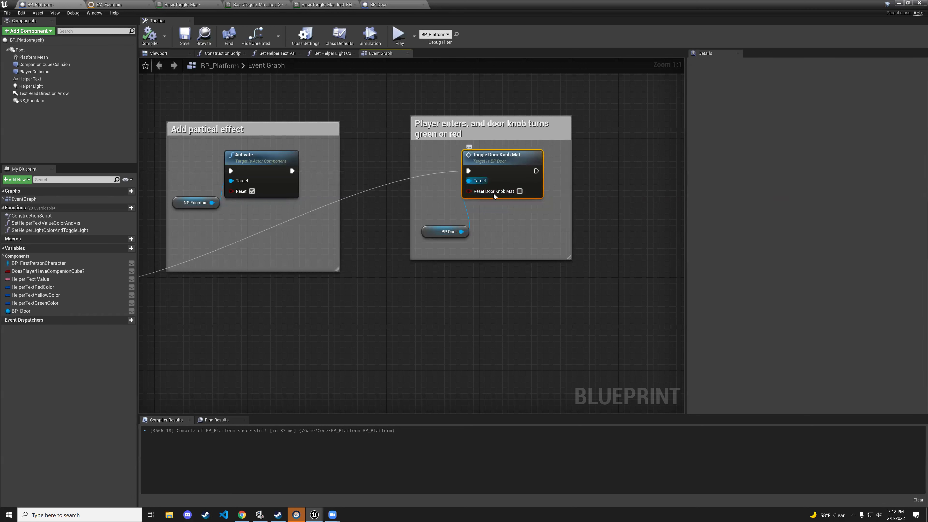
left_click(520, 191)
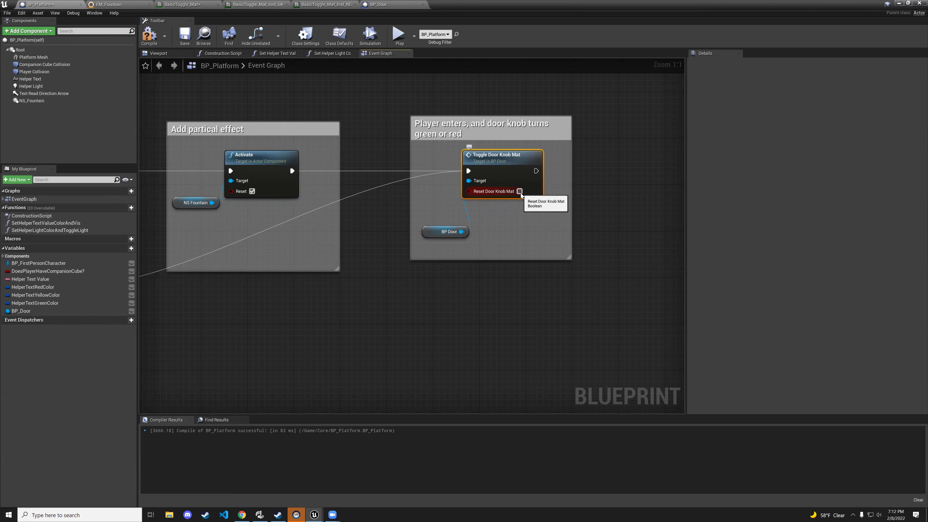
left_click_drag(427, 150, 540, 236)
scroll(526, 243, "down", 2)
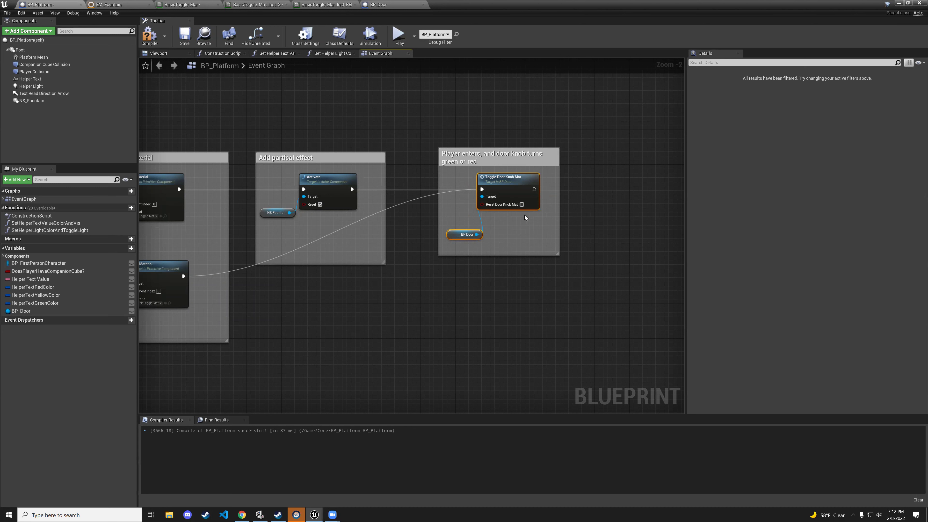
scroll(496, 218, "down", 2)
left_click(470, 182)
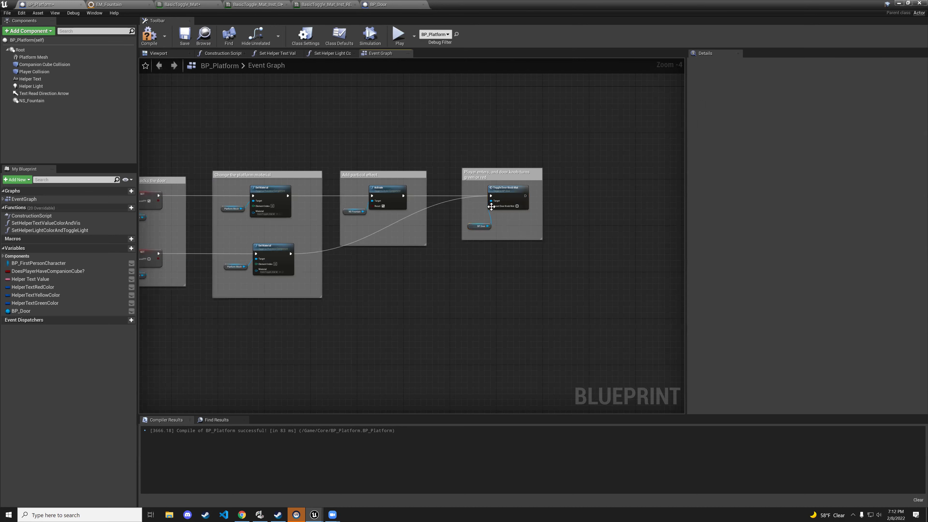
left_click_drag(473, 185, 534, 231)
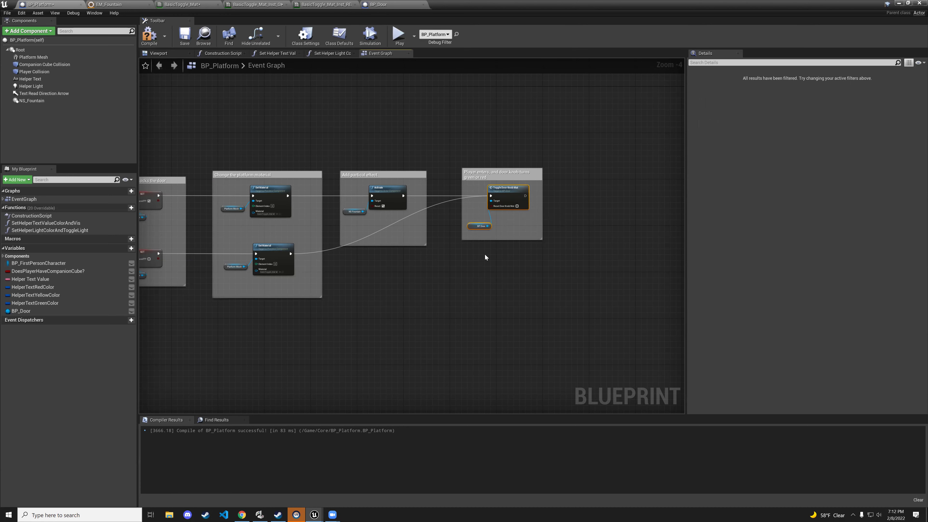
Paste the two nodes after Deactivate, wire Deactivate into them, and tick Reset Door Knob Mat.
scroll(484, 254, "down", 2)
right_click_drag(351, 326, 477, 211)
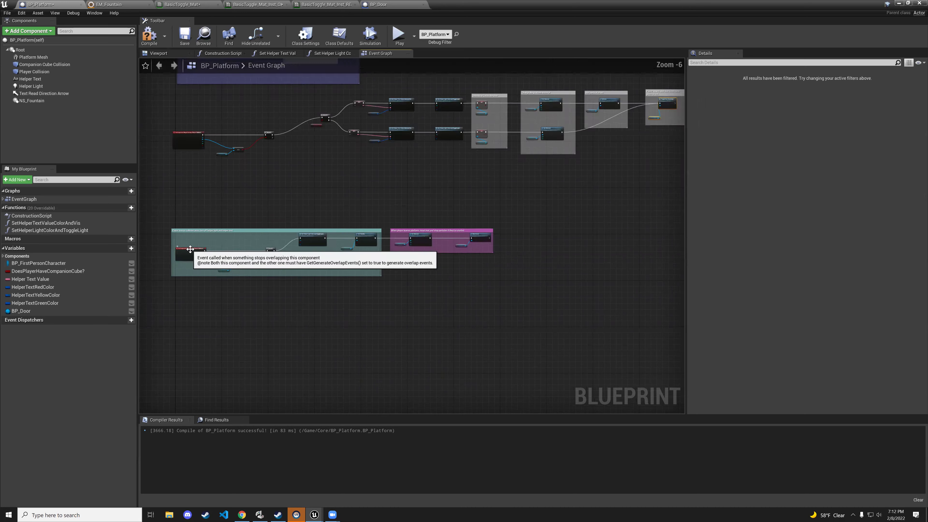
scroll(189, 249, "up", 2)
scroll(431, 224, "down", 2)
right_click_drag(430, 225, 259, 201)
scroll(462, 228, "up", 5)
key("ctrl+v")
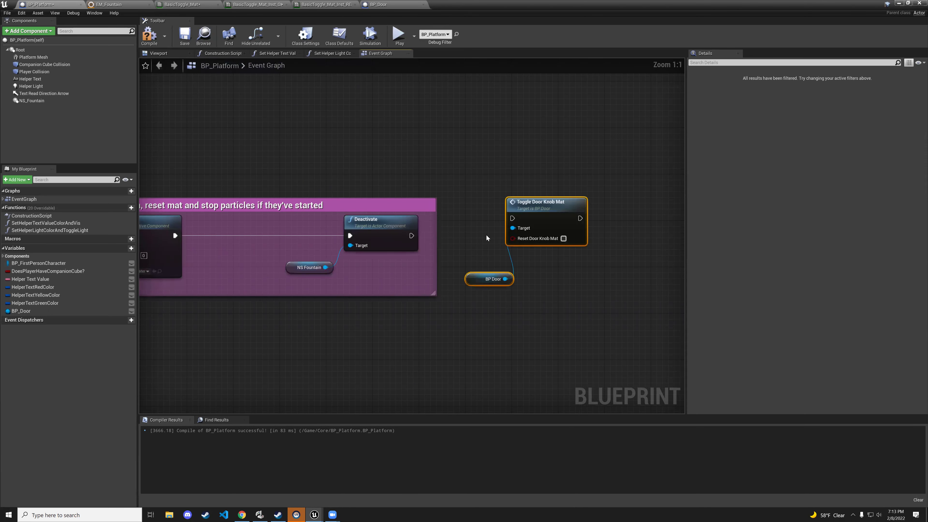
left_click_drag(535, 205, 559, 217)
left_click_drag(411, 235, 558, 225)
left_click(592, 256)
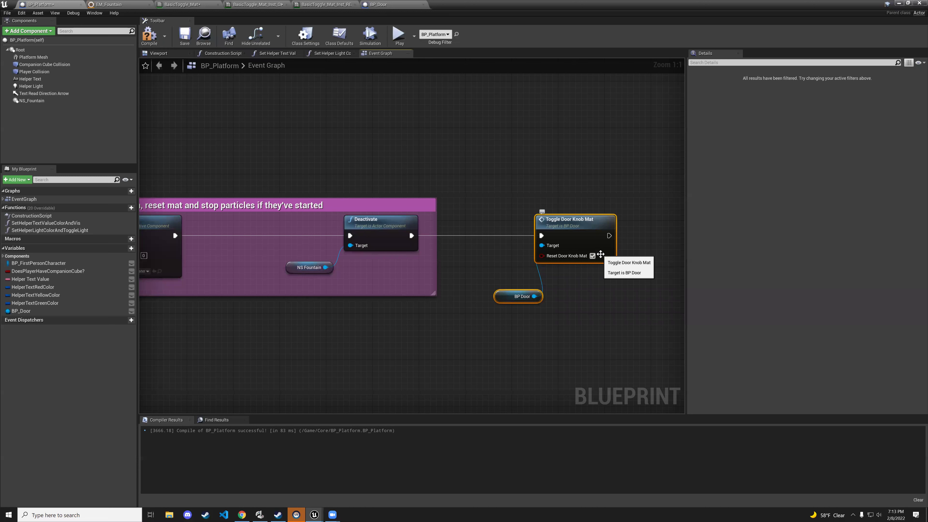
Compile and save BP_Platform, then minimise the Blueprint editor.
left_click(149, 36)
left_click(184, 35)
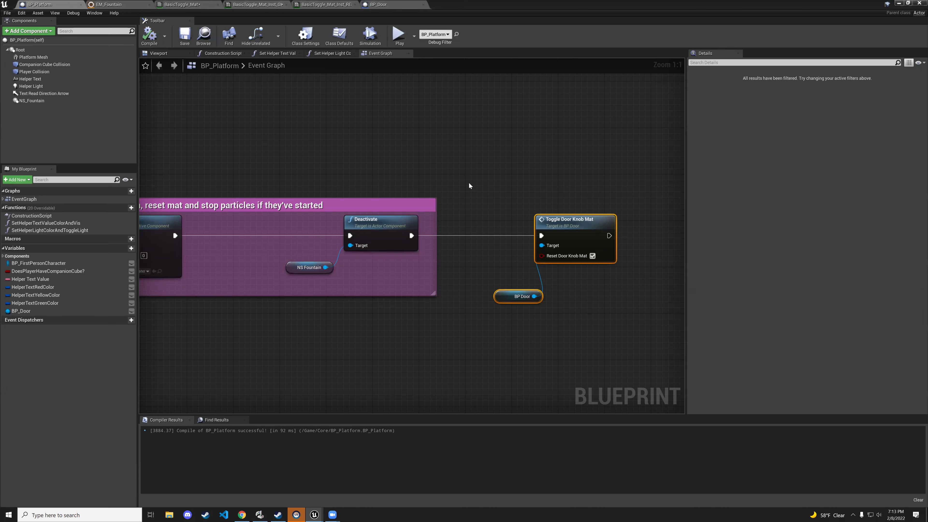
left_click(898, 3)
Play the level, walking on and off the platform repeatedly, then stop the session.
left_click(483, 36)
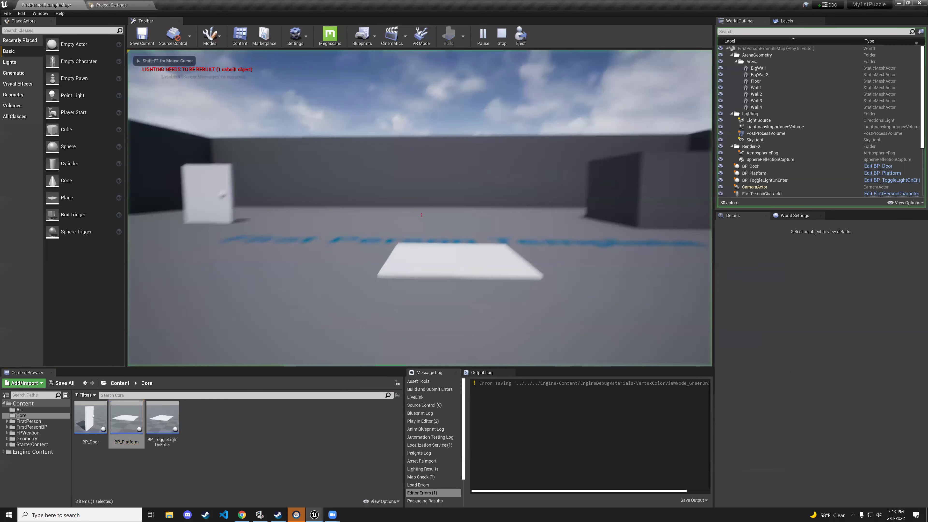
mouse_move(421, 215)
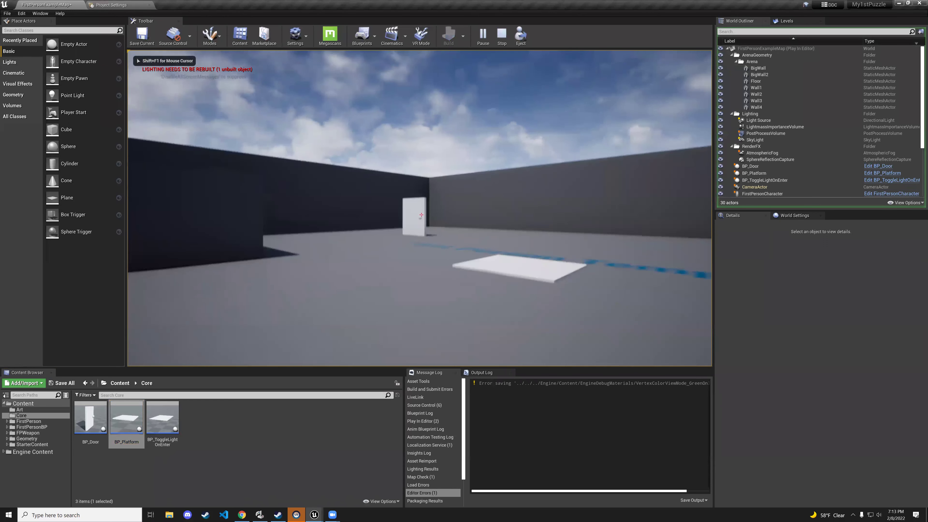
key("w")
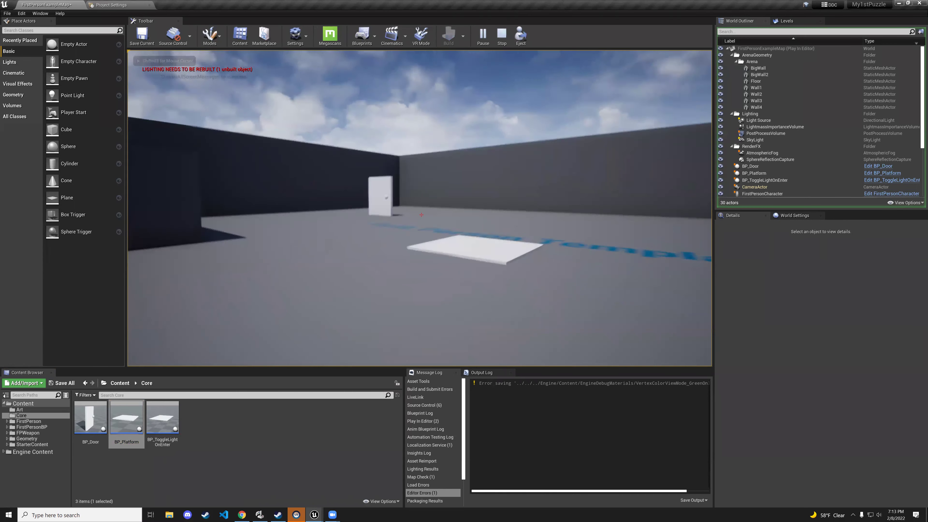
key("s")
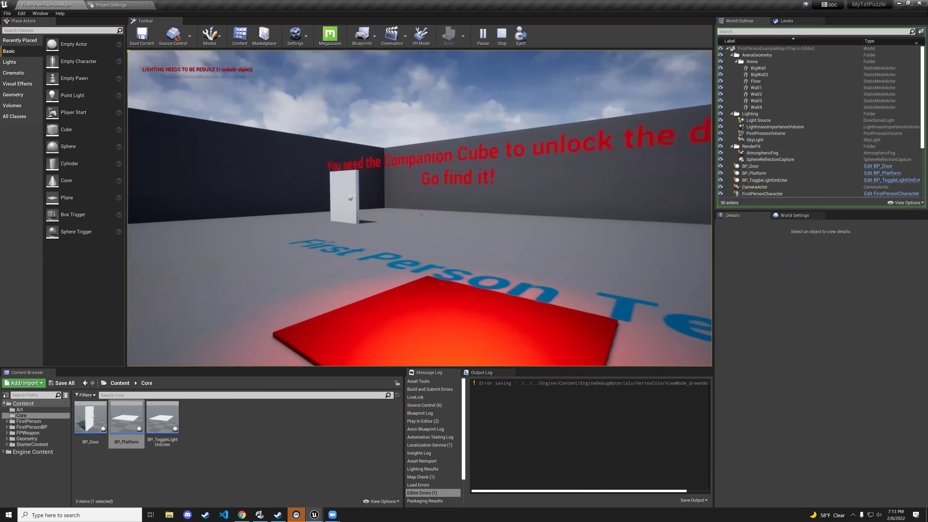
key("s")
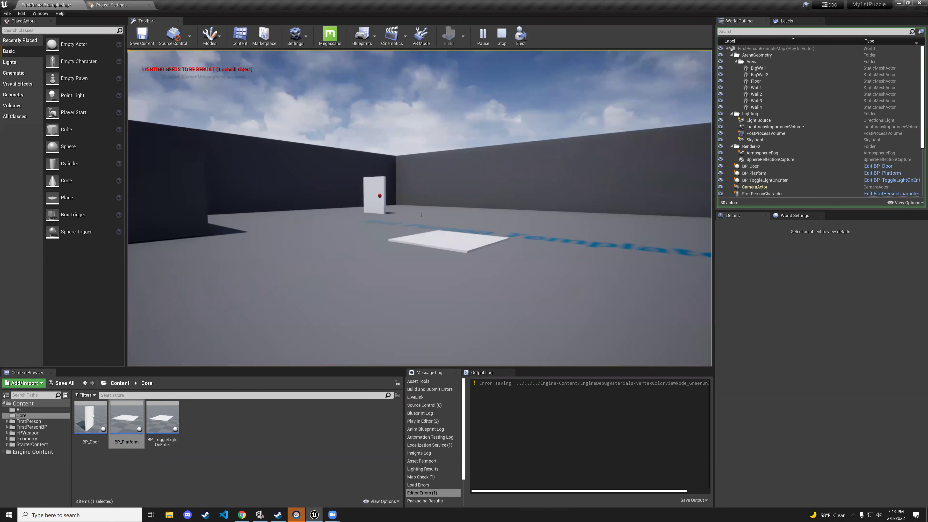
key("w")
key("s")
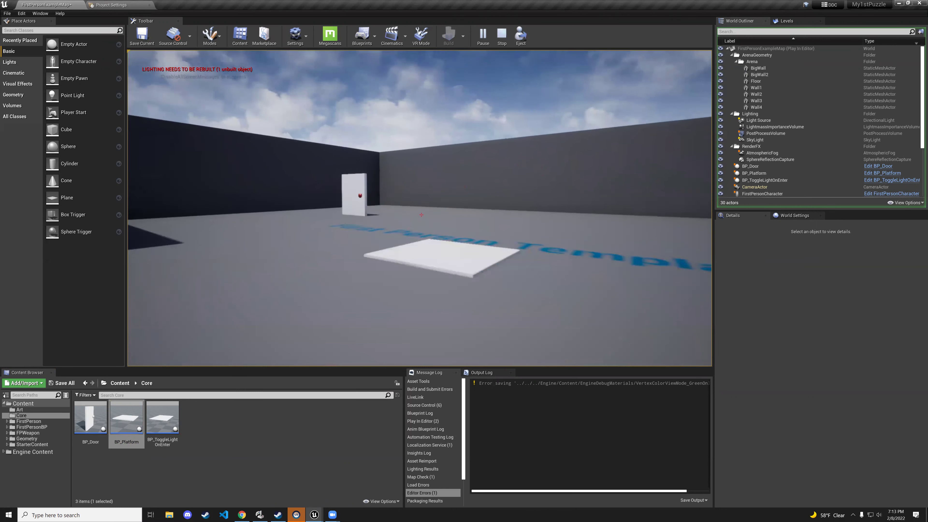
key("w")
key("Escape")
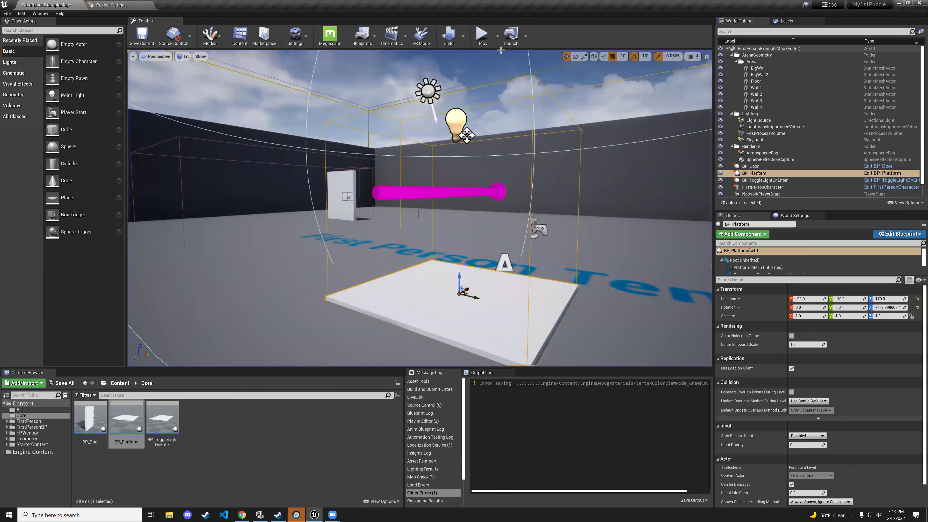
Restore the Blueprint editor from the taskbar and switch to BP_Door.
left_click(314, 515)
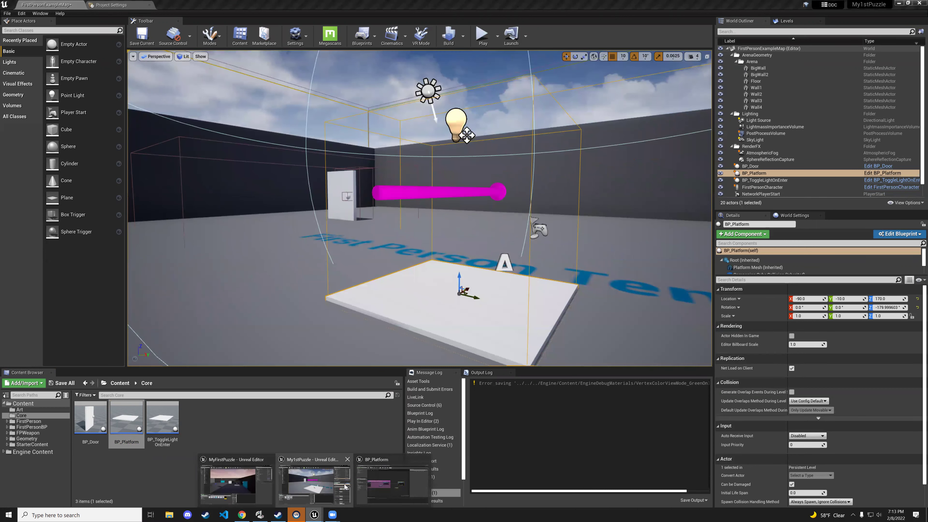
left_click(392, 483)
left_click(380, 5)
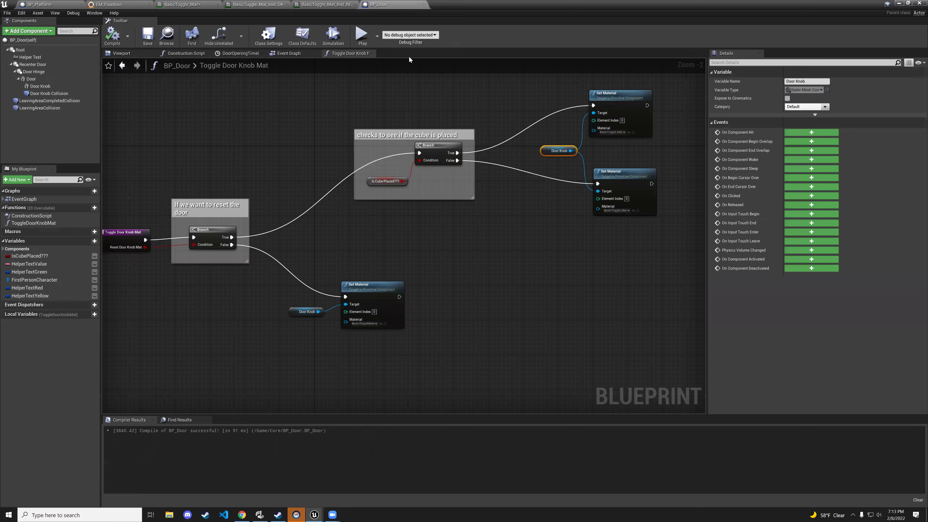
Rewire the reset Branch's False output from Set Material to the cube-placed check.
left_click(30, 224)
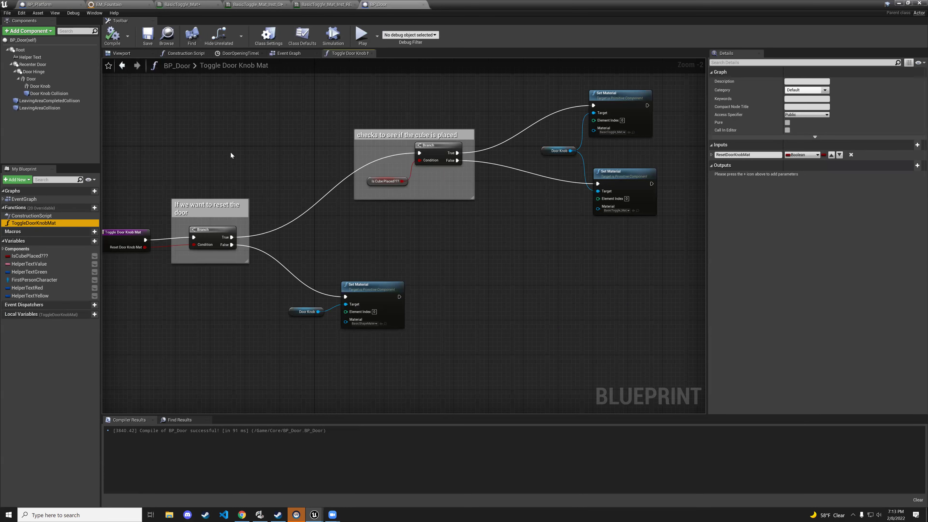
right_click_drag(231, 156, 358, 145)
scroll(349, 240, "up", 2)
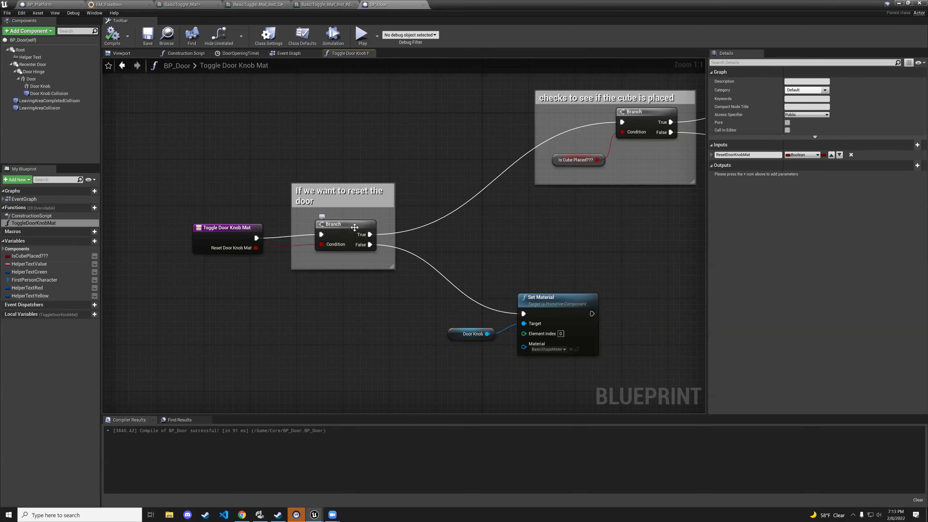
left_click_drag(354, 227, 353, 231)
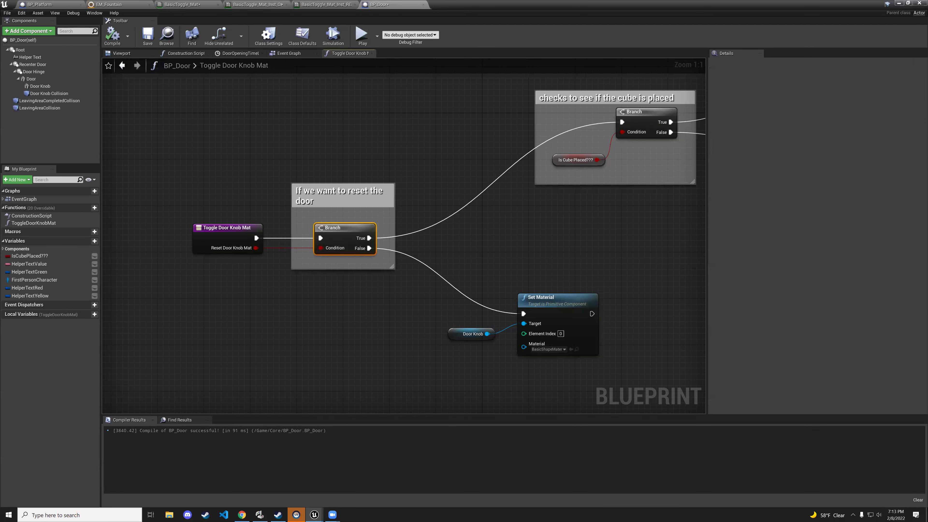
right_click_drag(369, 248, 336, 259)
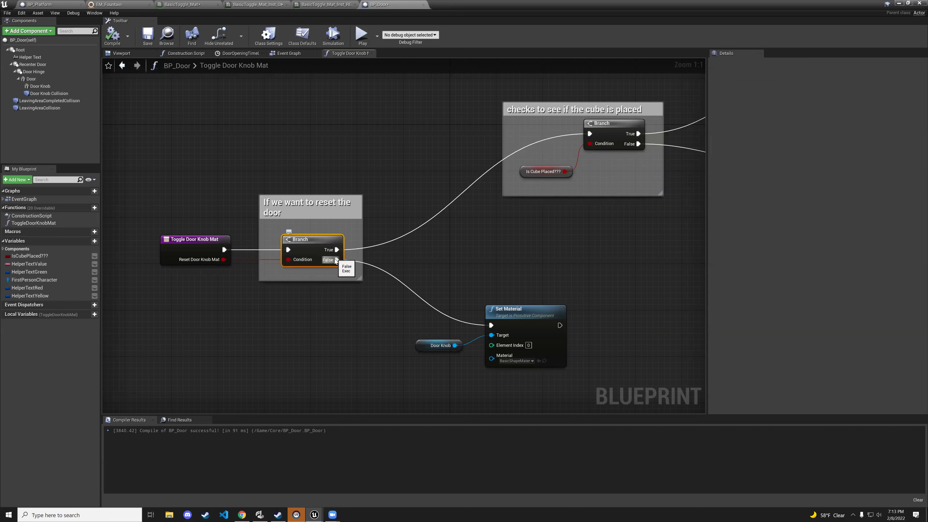
left_click(336, 259, "alt")
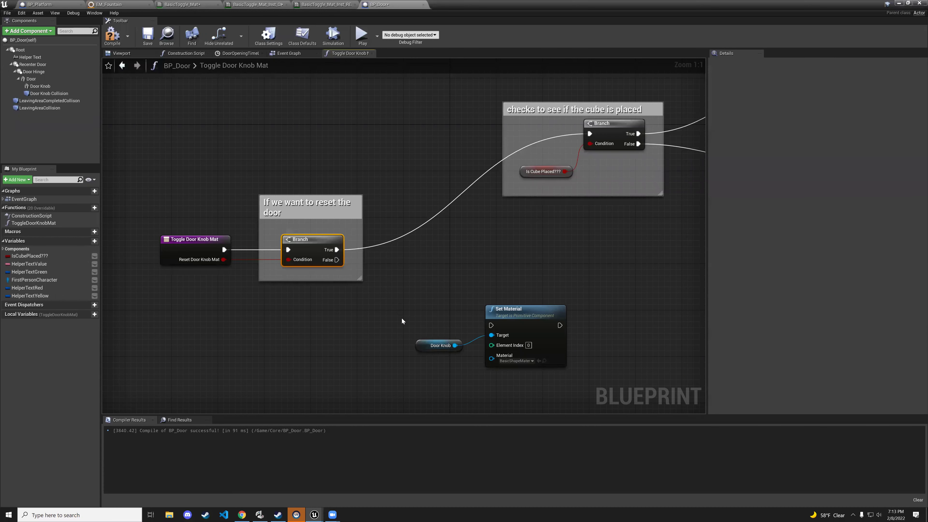
left_click_drag(336, 249, 490, 325, "ctrl")
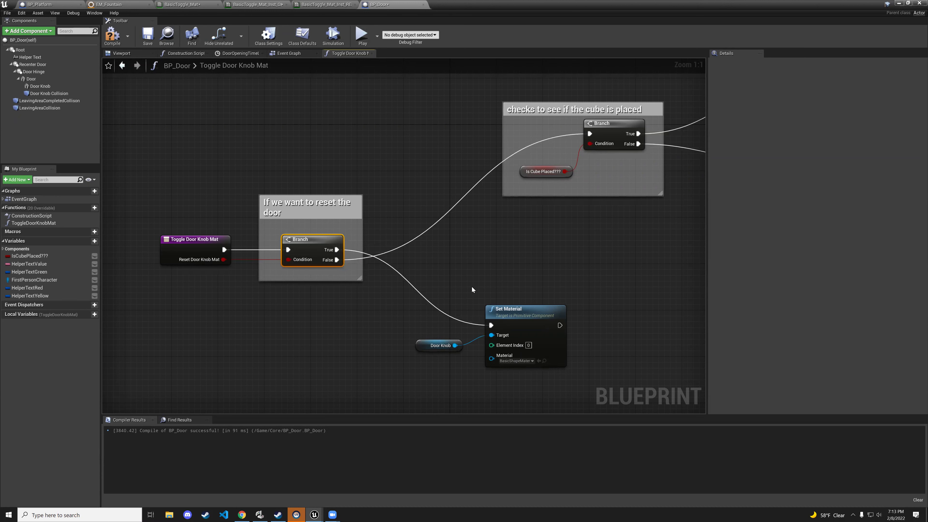
Rearrange the Door Knob, Set Material and reset group nodes, then compile BP_Door.
scroll(440, 279, "down", 3)
left_click_drag(439, 278, 542, 368)
left_click_drag(512, 318, 487, 103)
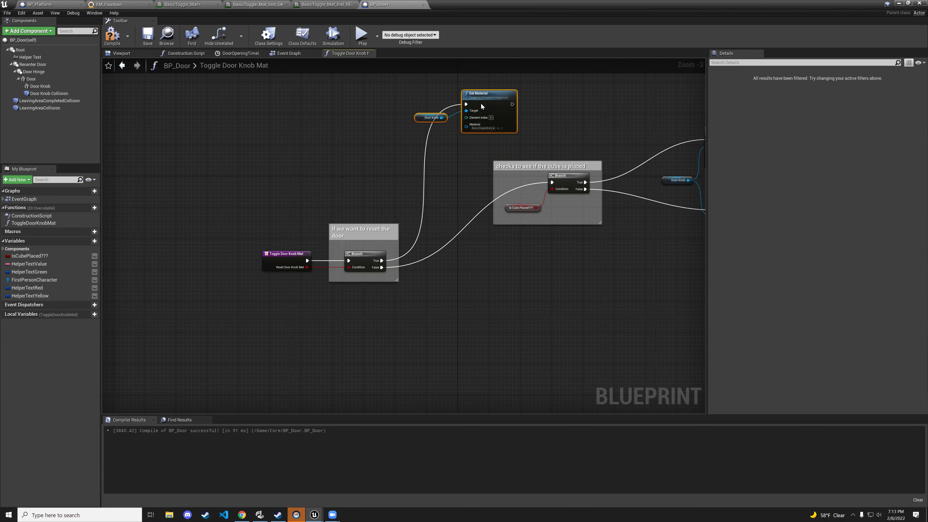
left_click_drag(275, 209, 394, 322)
left_click_drag(366, 230, 315, 128)
right_click_drag(346, 125, 297, 279)
left_click_drag(355, 212, 460, 290)
left_click_drag(434, 256, 445, 149)
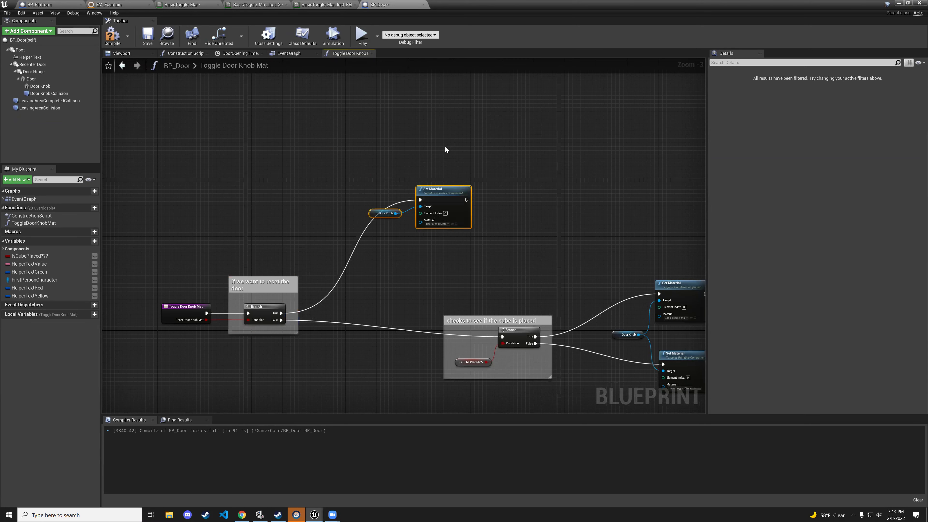
left_click_drag(229, 238, 204, 329)
left_click_drag(279, 290, 299, 204)
left_click(123, 38)
right_click_drag(515, 246, 270, 216)
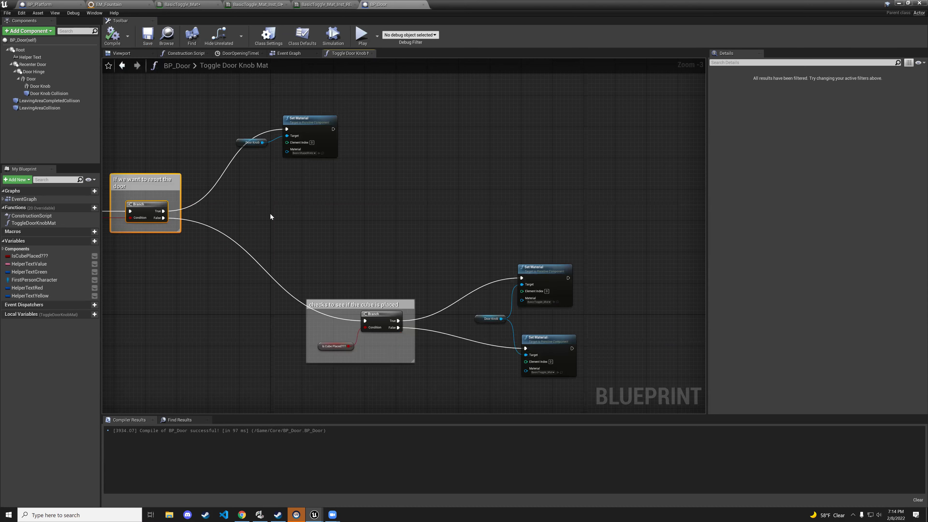
Play-test walking on and off the platform, stop, then open the BP_Platform Blueprint.
key("alt+Tab")
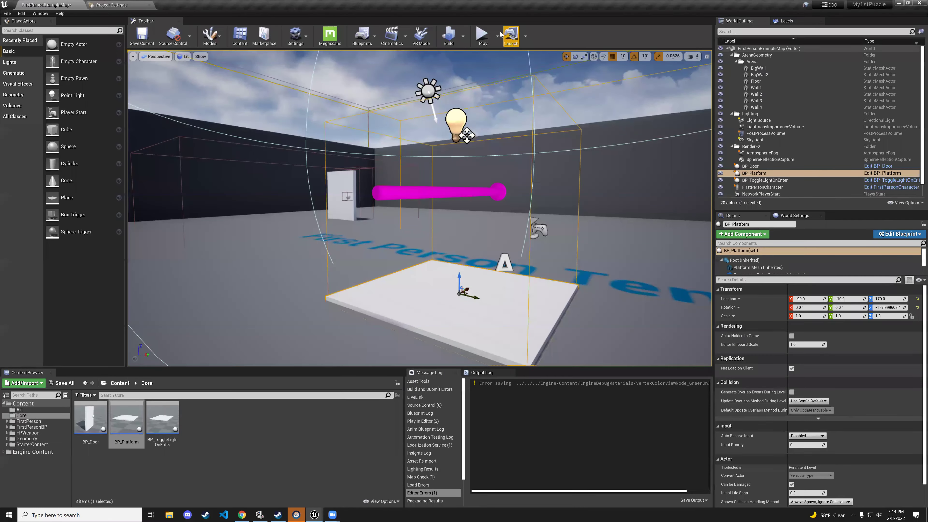
left_click(483, 35)
key("w")
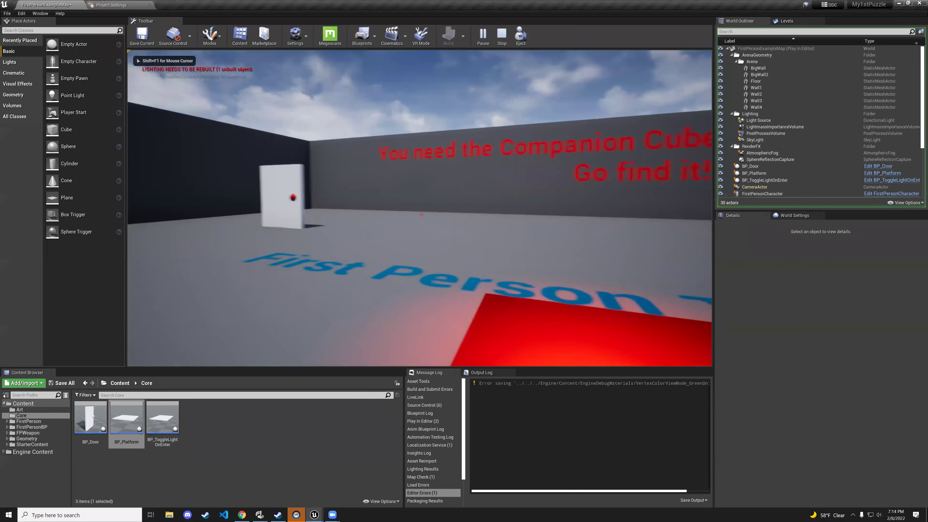
key("s")
key("w")
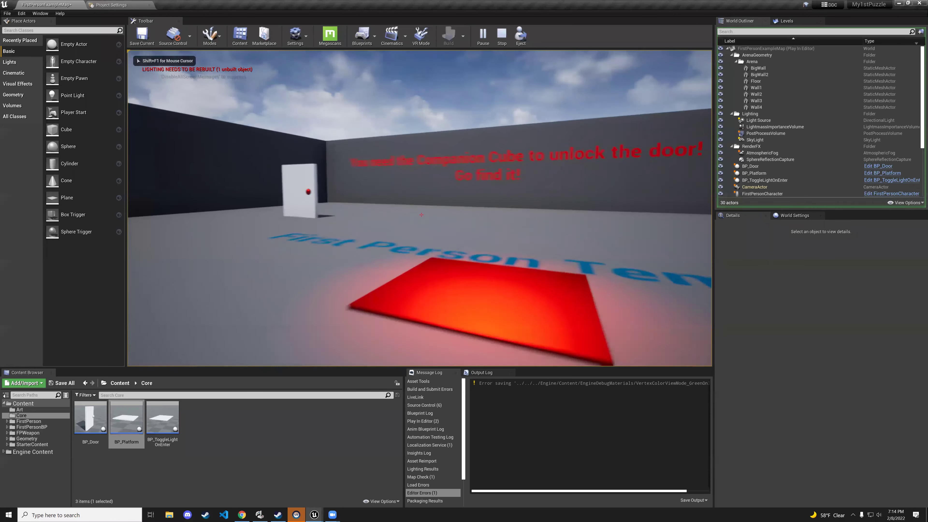
key("s")
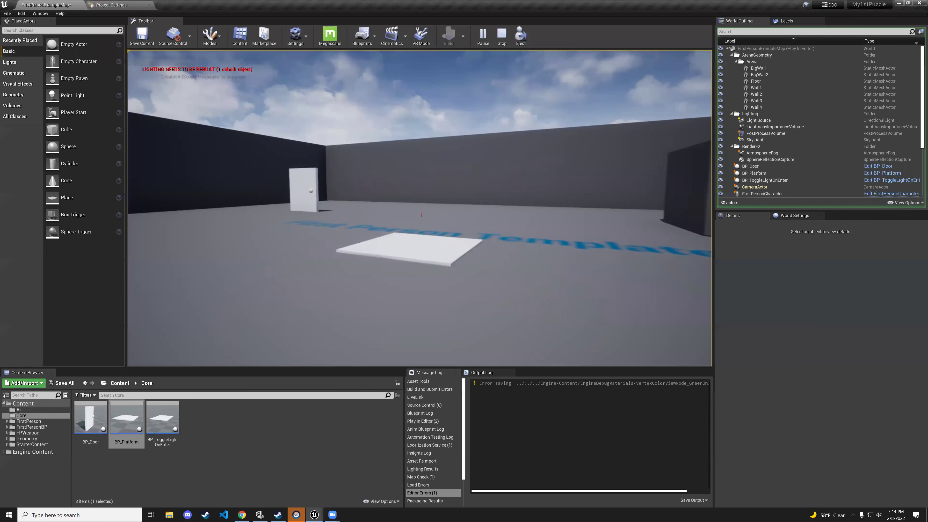
key("w")
key("s")
key("w")
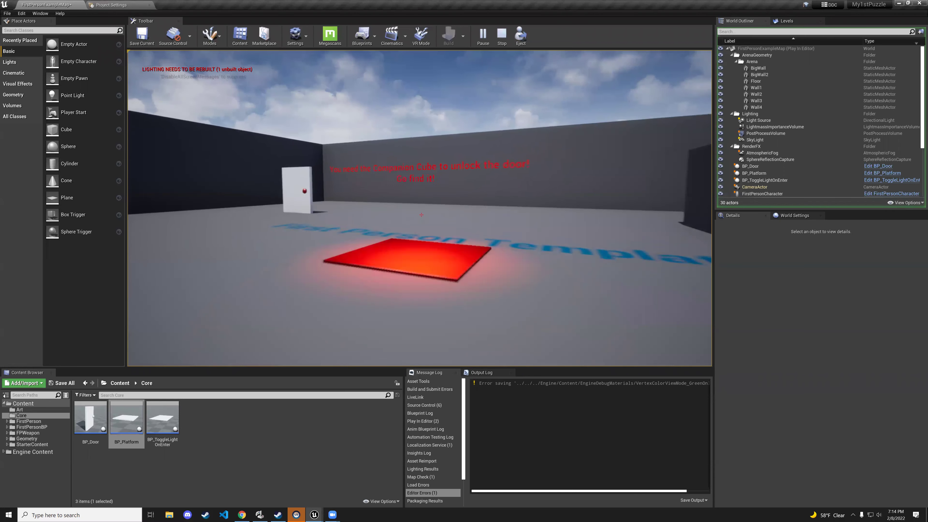
key("Escape")
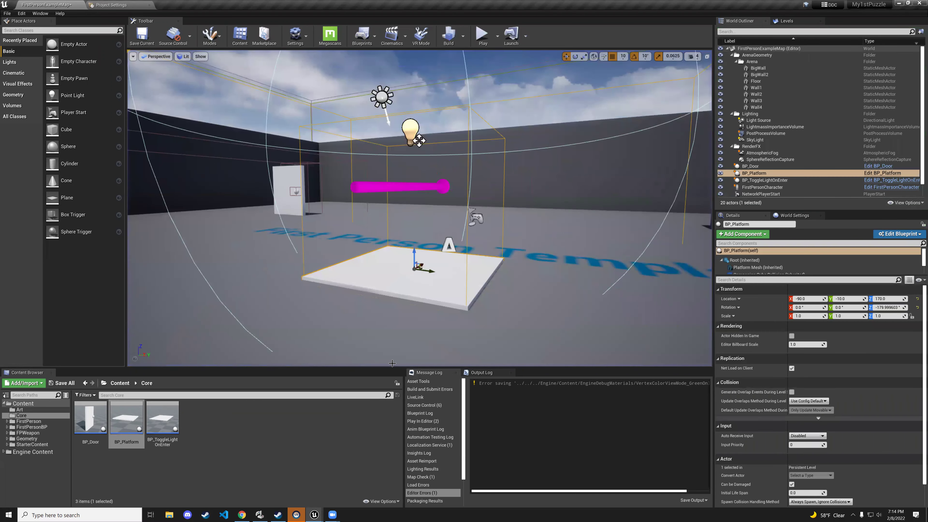
double_click(127, 420)
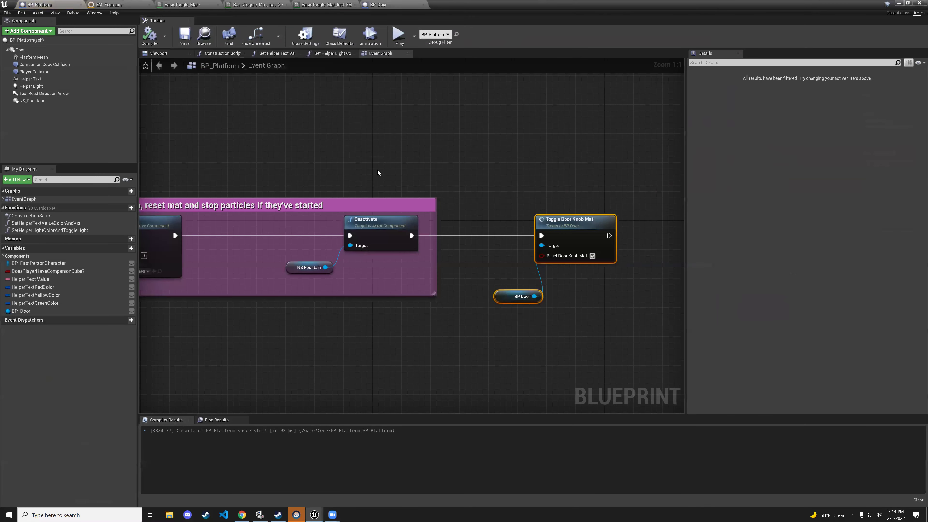
Inspect the reset branch in BP_Door's Toggle Door Knob Mat graph, then minimise the Blueprint editor.
left_click(376, 5)
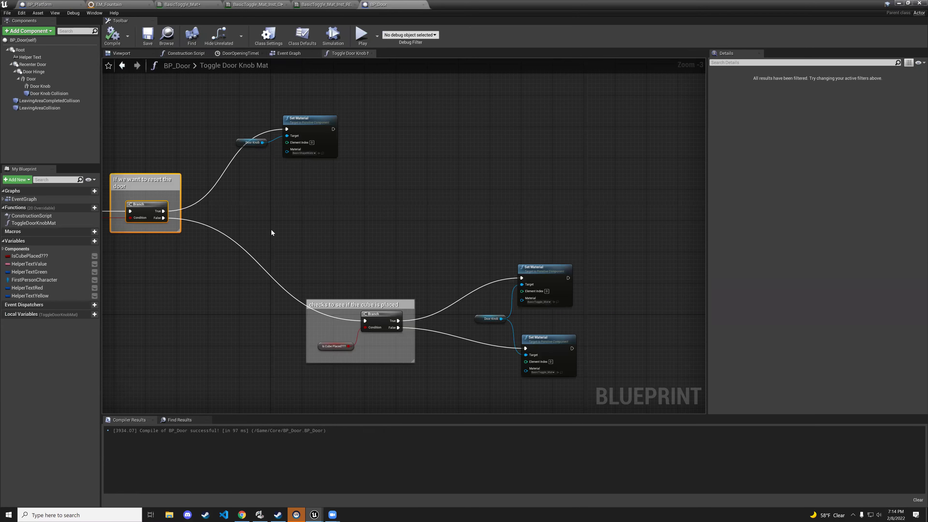
scroll(390, 231, "up", 1)
scroll(389, 235, "up", 1)
right_click_drag(389, 235, 412, 235)
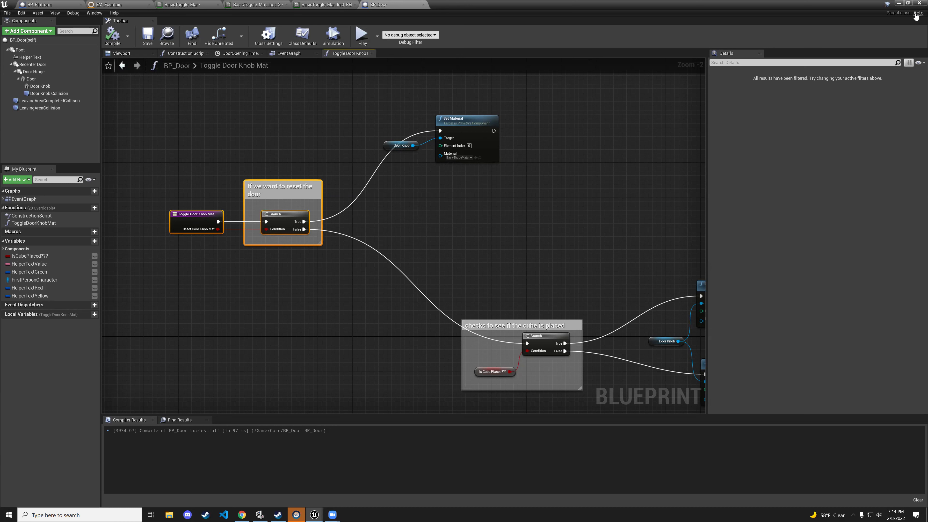
left_click(899, 4)
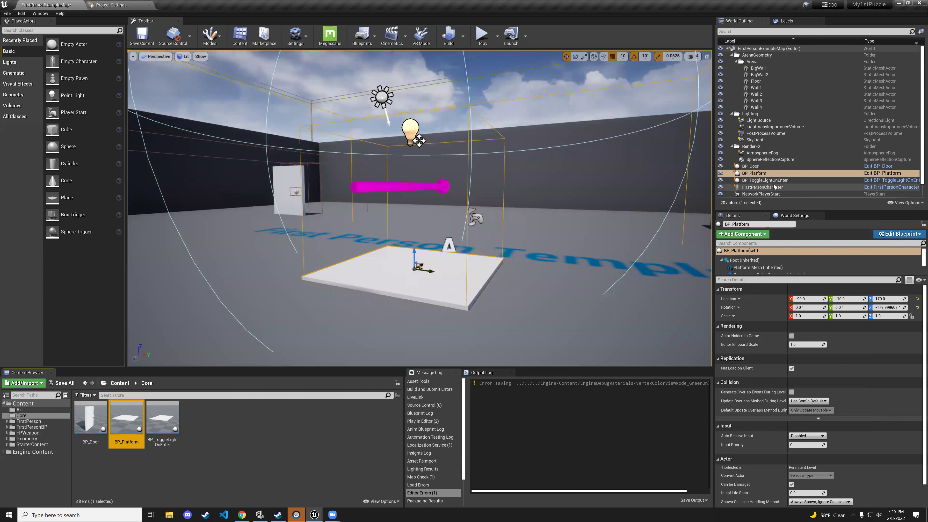
Select FirstPersonCharacter and search the World Outliner for 'first person'.
left_click(816, 188)
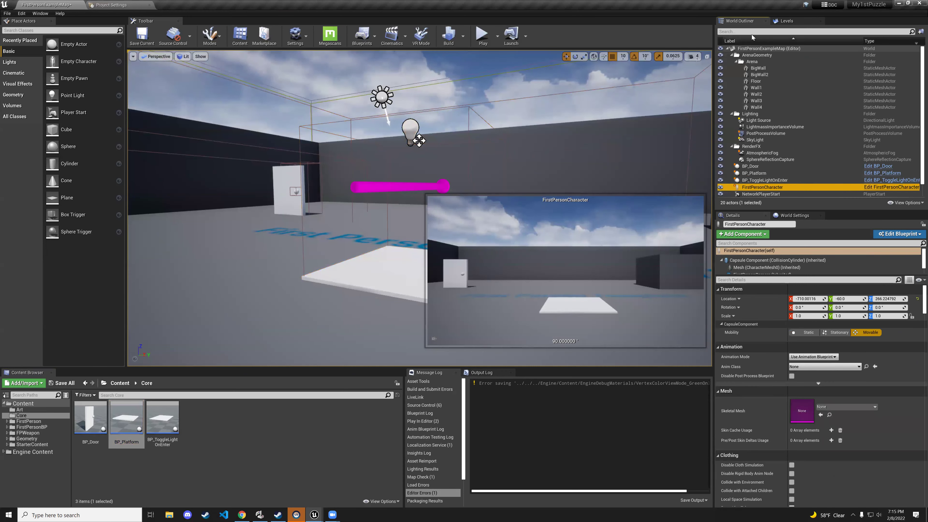
left_click(735, 32)
type("first persoon")
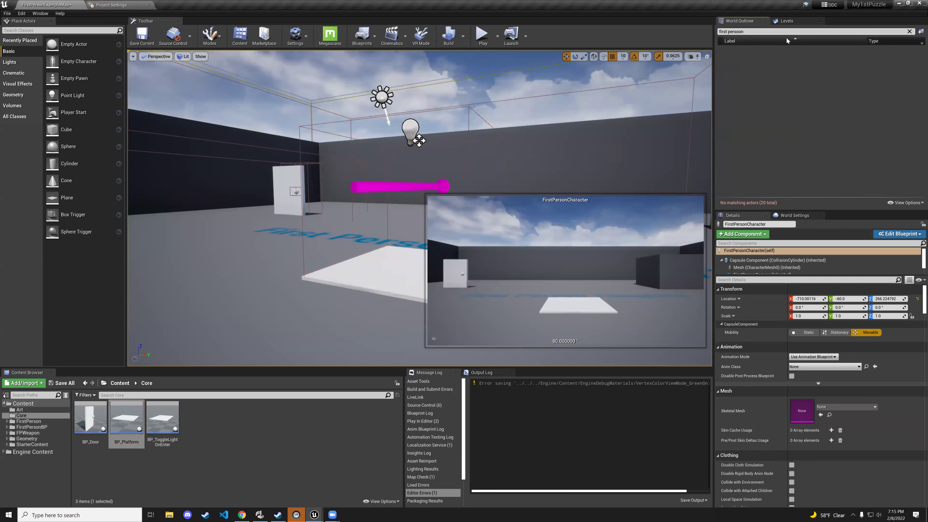
key("BackSpace")
key("BackSpace")
type("n")
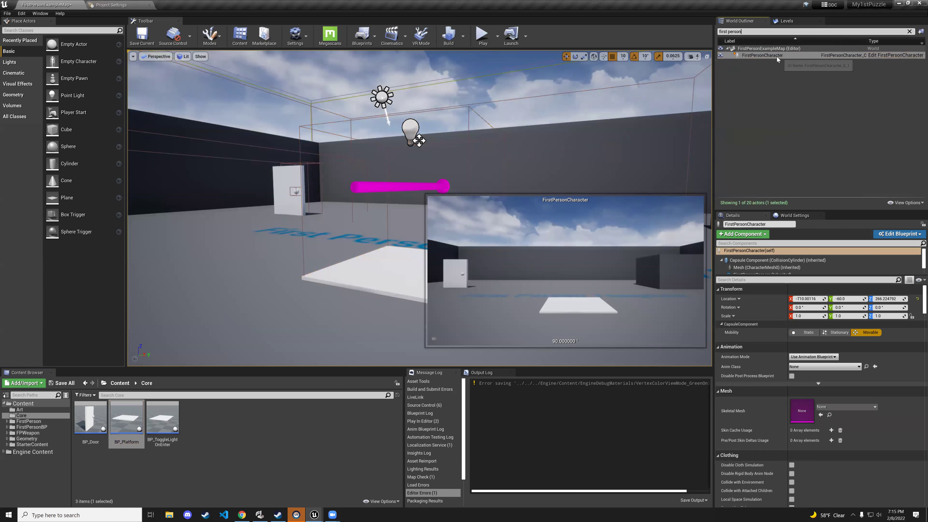
Locate FirstPersonCharacter in Content > FirstPersonBP > Blueprints and open it for editing.
left_click(23, 403)
left_click(29, 427)
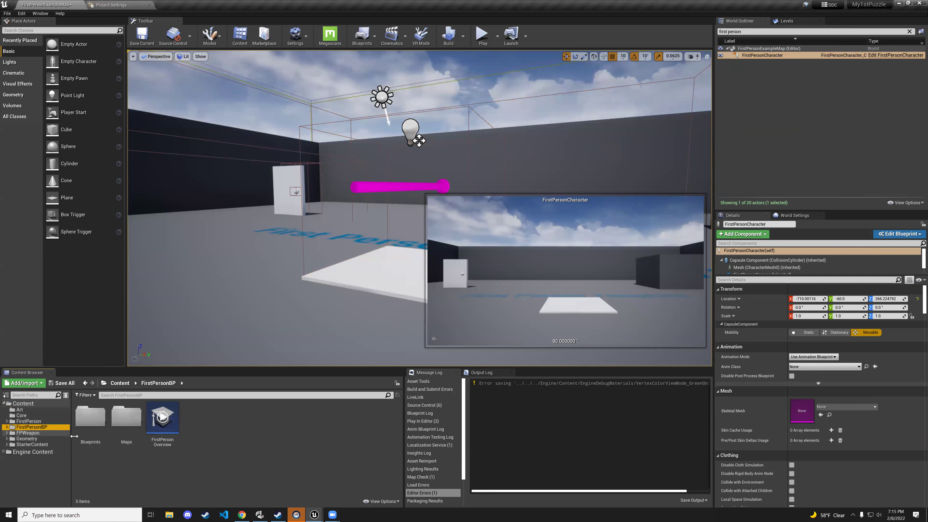
left_click(93, 425)
double_click(94, 425)
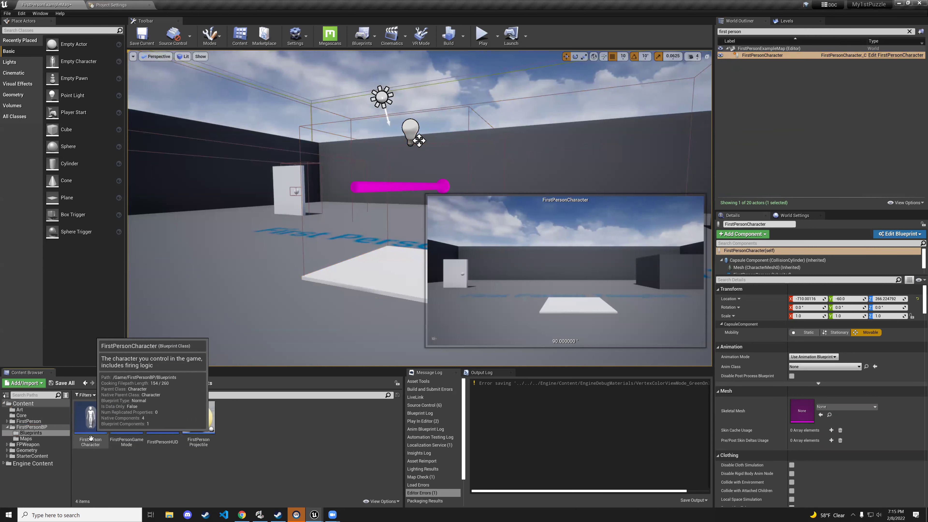
left_click(97, 439)
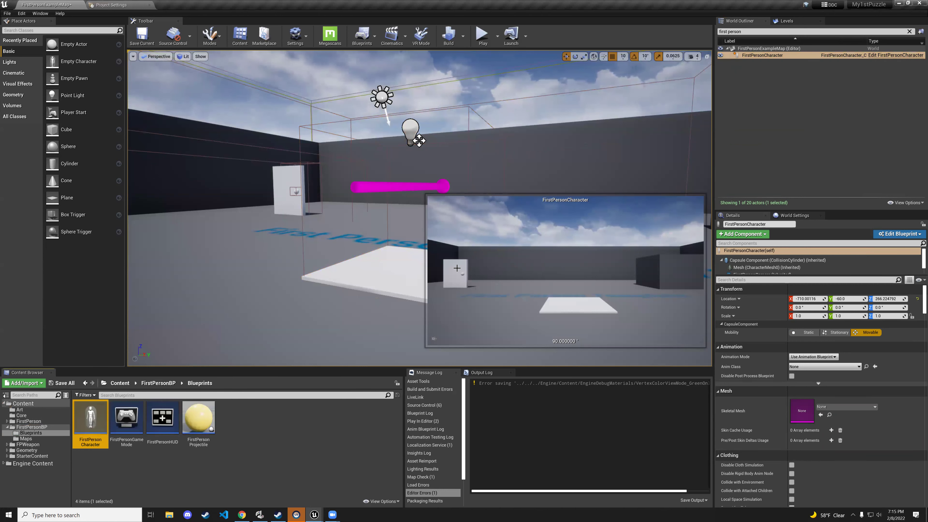
left_click(889, 56)
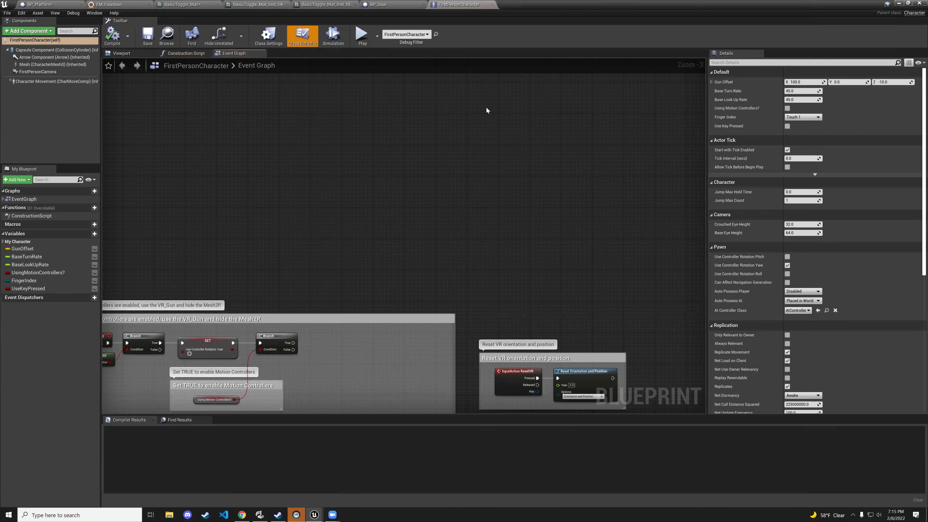
Open the FirstPersonCharacter Blueprint from the Content Browser.
left_click(903, 3)
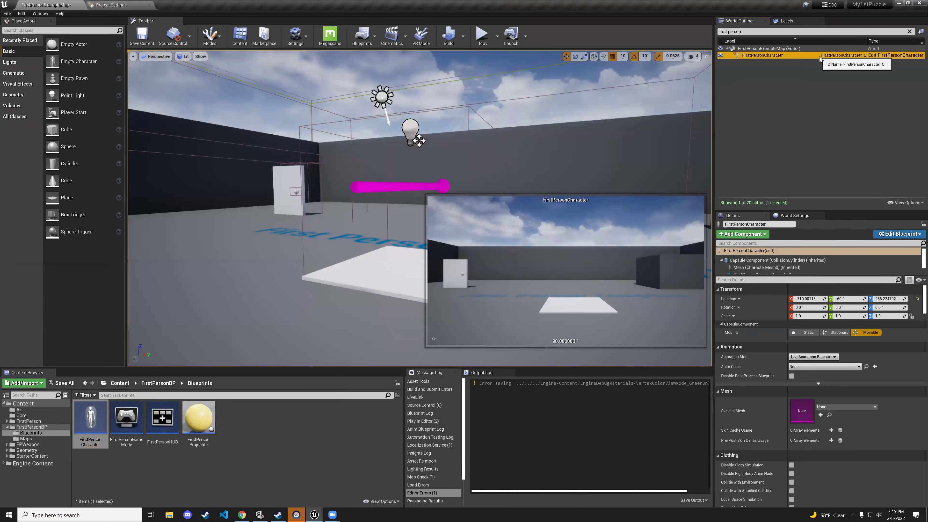
left_click(884, 55)
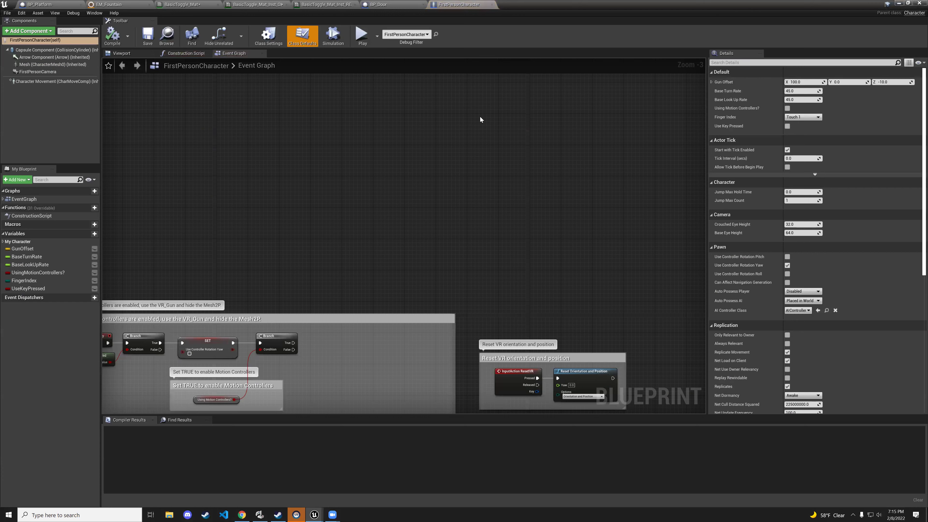
left_click(898, 3)
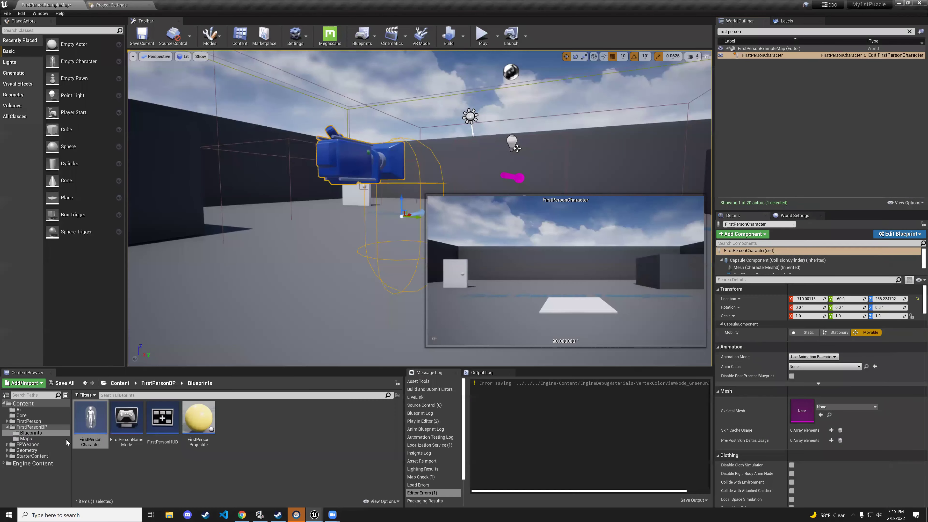
double_click(87, 426)
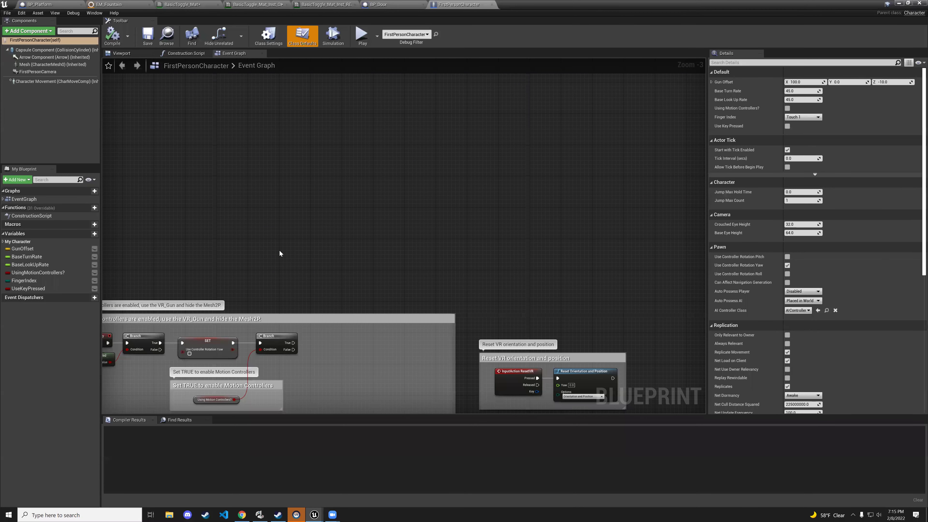
Glance at the character's Viewport, then pan the Event Graph to show the input, jump and spawn-projectile groups.
scroll(279, 252, "down", 4)
right_click_drag(315, 244, 372, 91)
left_click(129, 53)
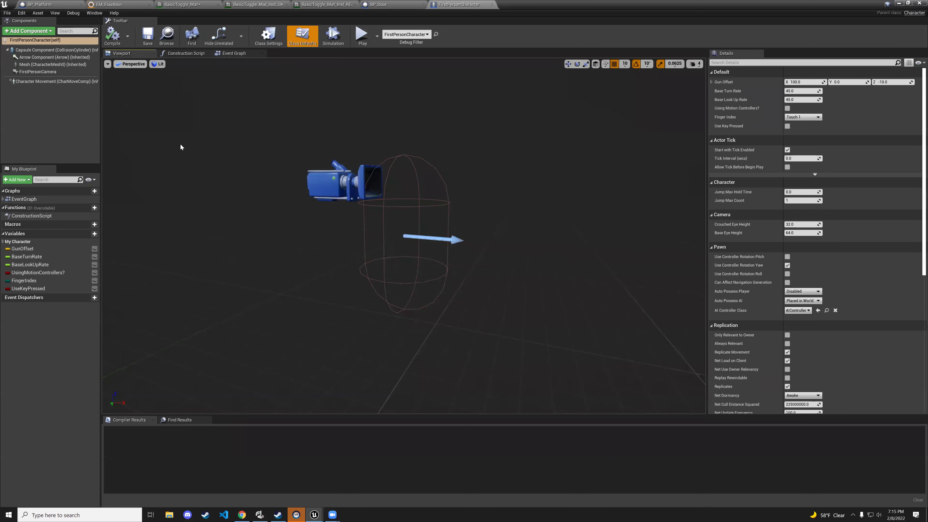
left_click(234, 53)
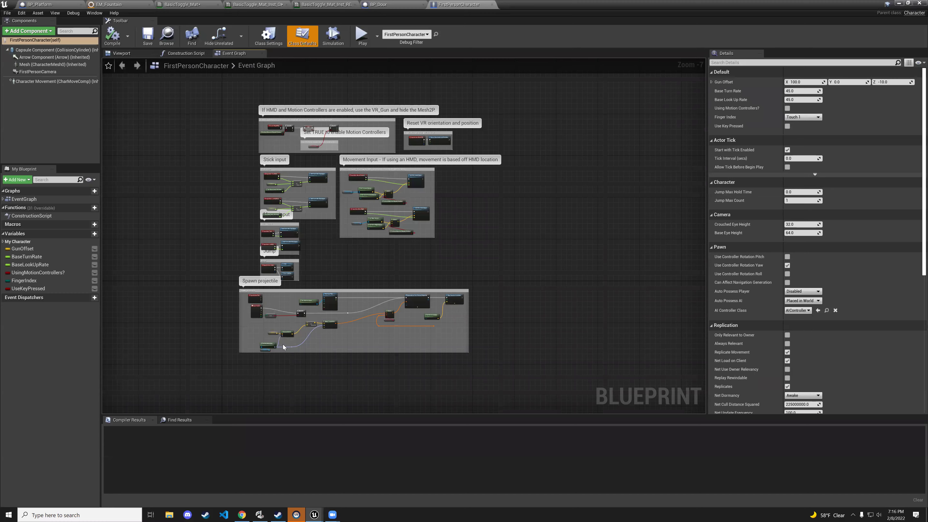
scroll(291, 302, "up", 4)
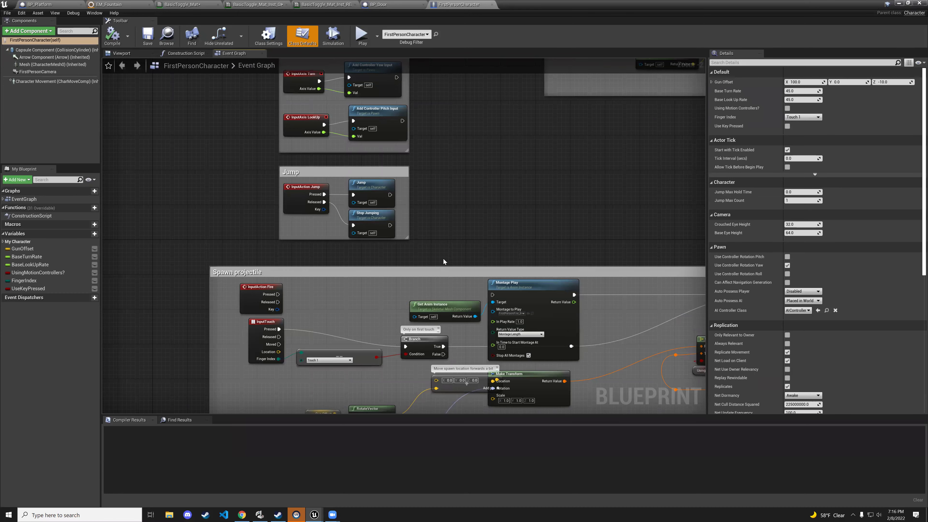
scroll(497, 212, "down", 4)
right_click_drag(499, 210, 373, 315)
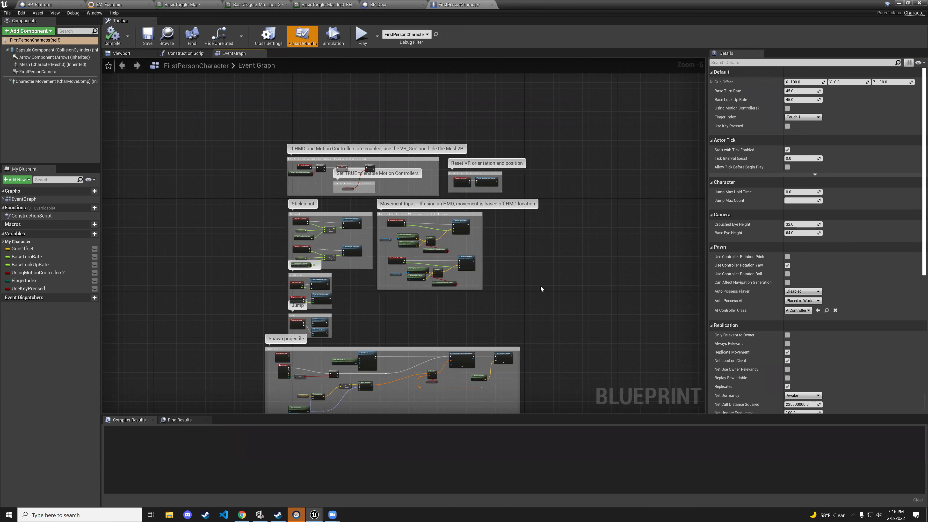
scroll(539, 285, "up", 1)
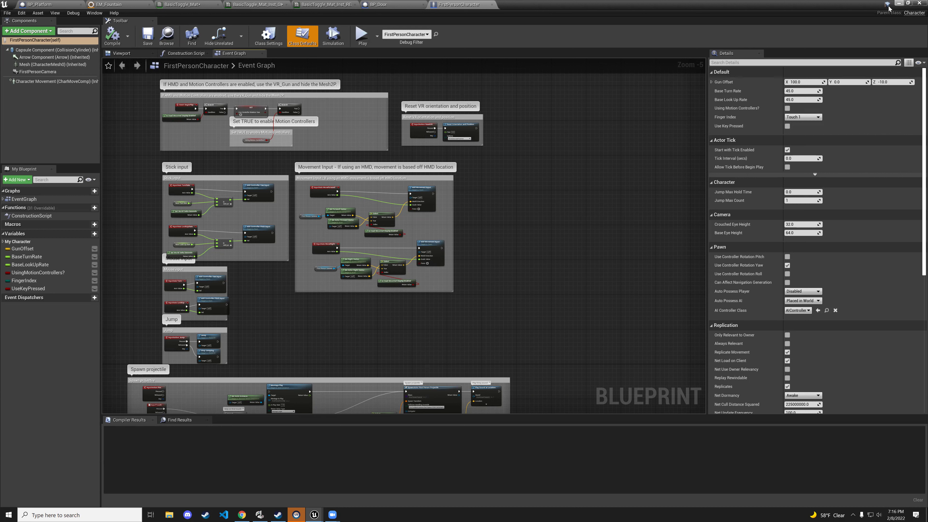
Minimize the character Blueprint and open Edit > Project Settings from the level editor.
left_click(896, 3)
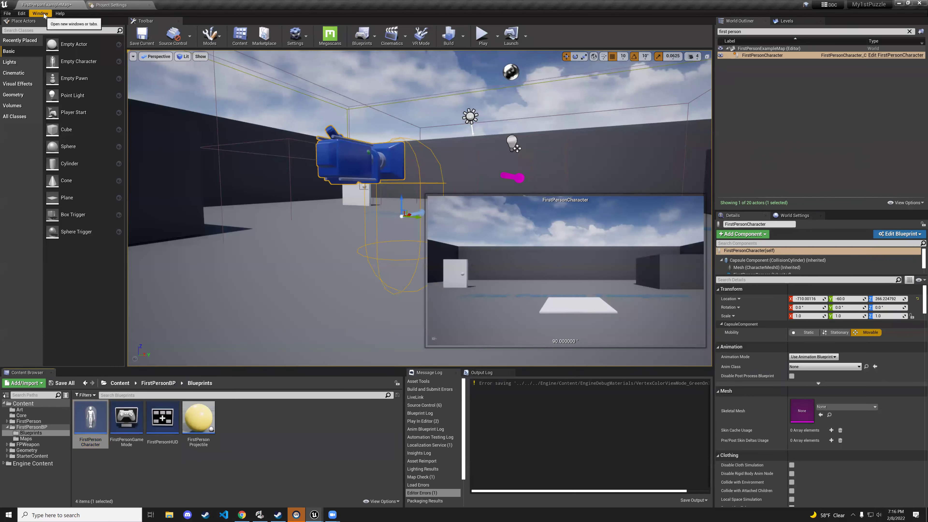
left_click(21, 14)
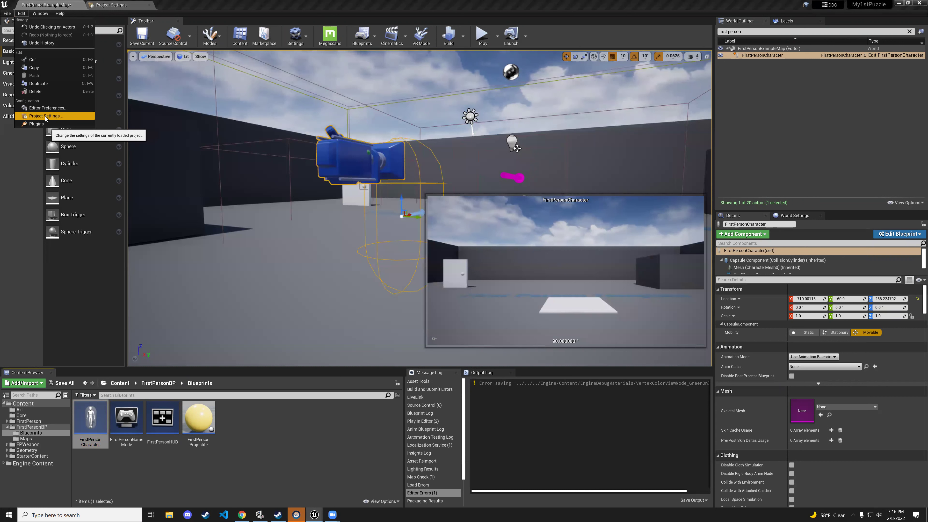
left_click(67, 116)
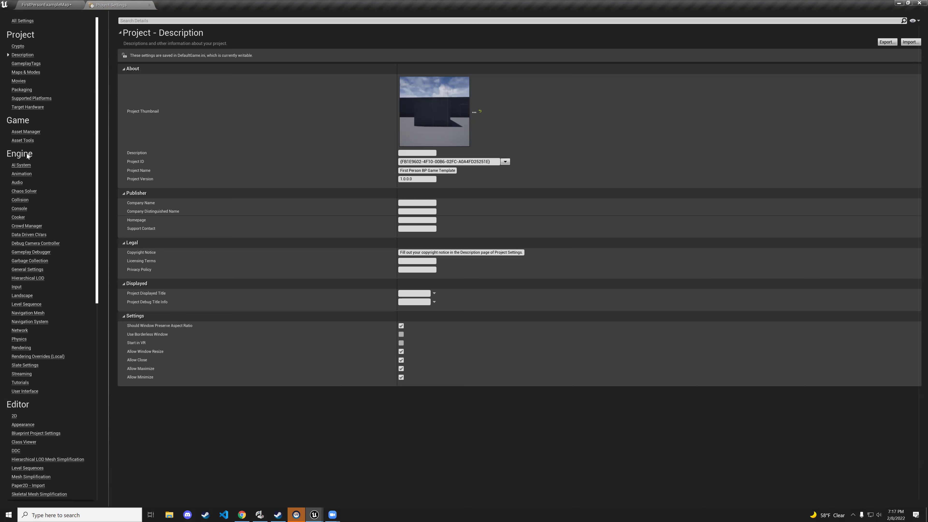
Under Engine > Input, add a new action mapping named UseKey.
left_click(17, 286)
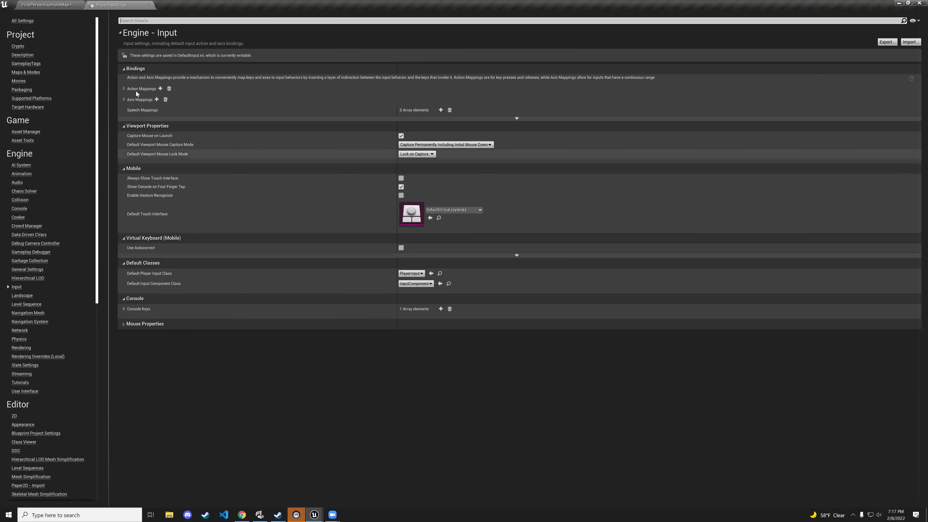
left_click(123, 89)
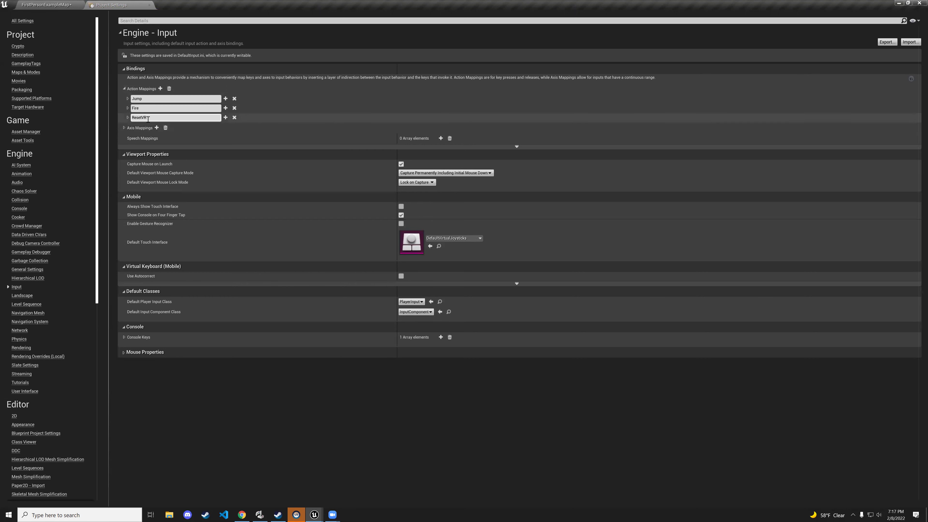
left_click(160, 92)
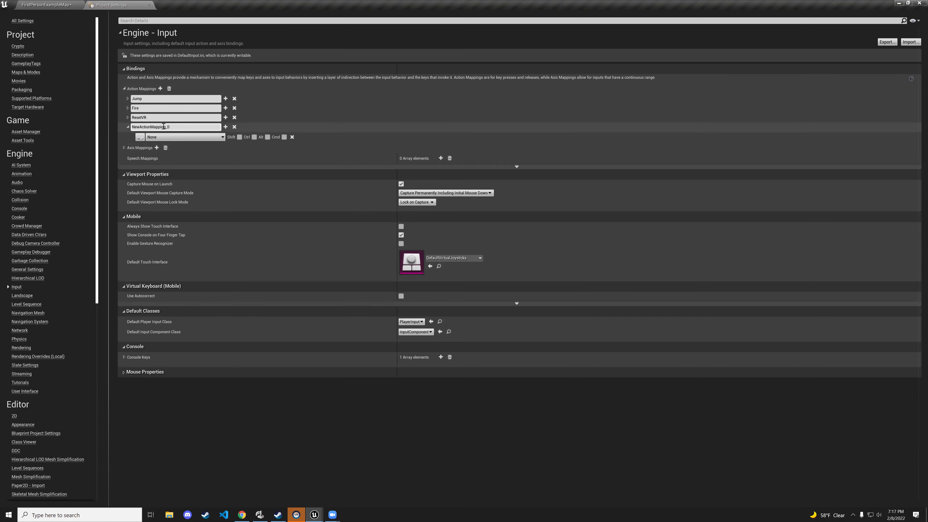
left_click(175, 126)
type("UseKey")
Bind the UseKey mapping to the F key, then check the Jump mapping's keys.
left_click(212, 137)
type("f")
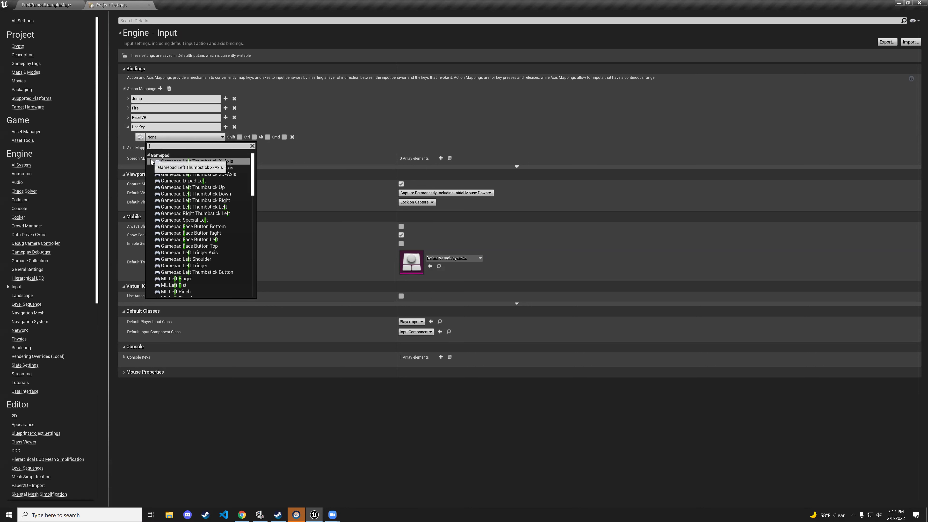
left_click(163, 156)
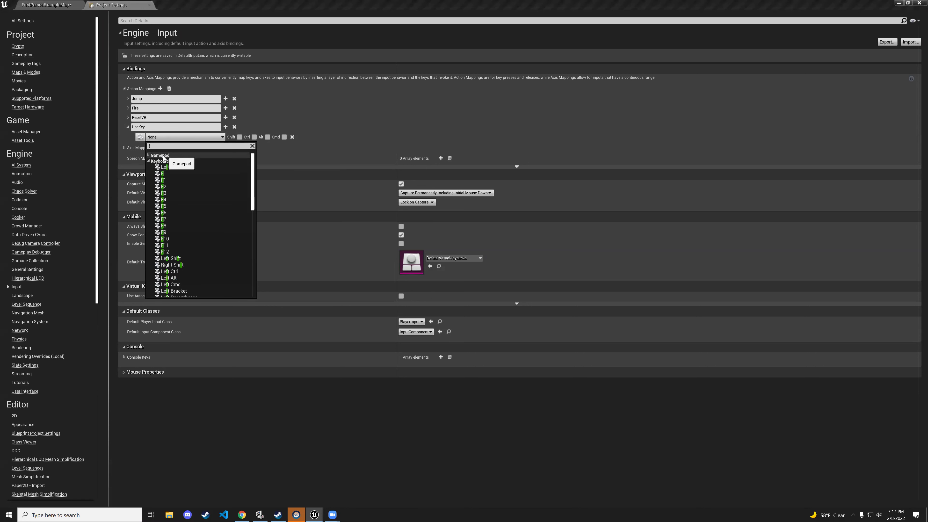
left_click(162, 173)
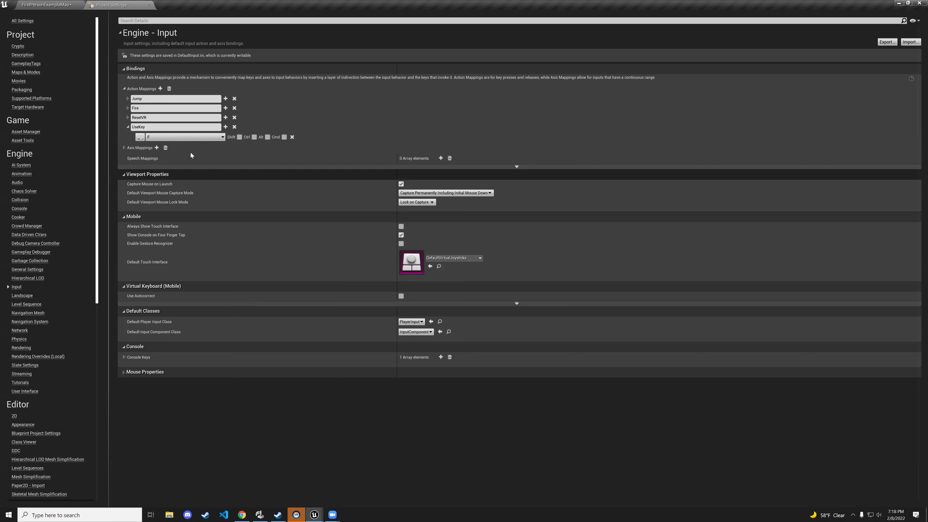
left_click(127, 98)
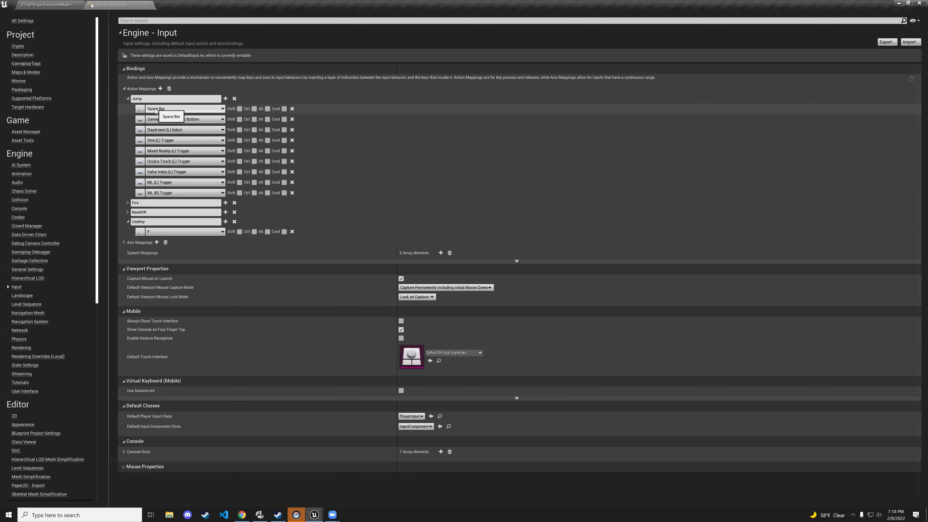
left_click(128, 98)
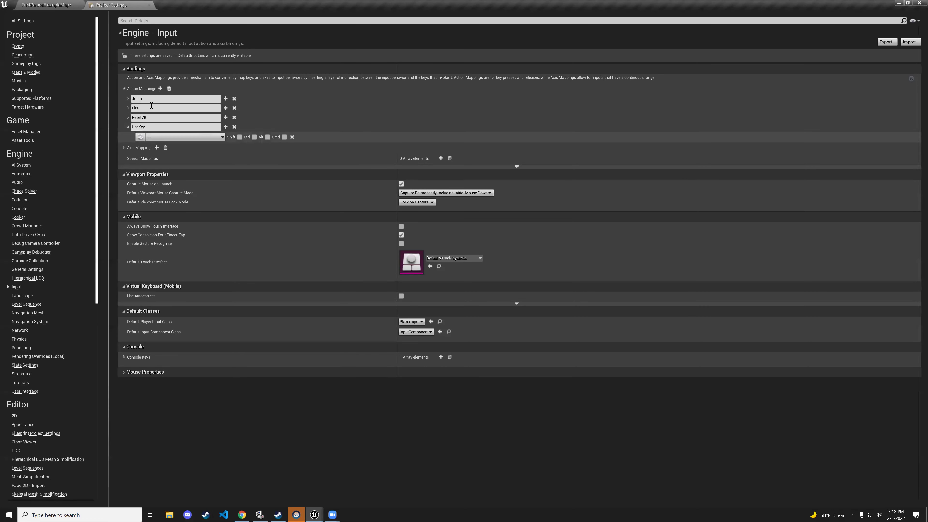
Reopen the FirstPersonCharacter Blueprint and pan its Event Graph to an empty area.
left_click(53, 6)
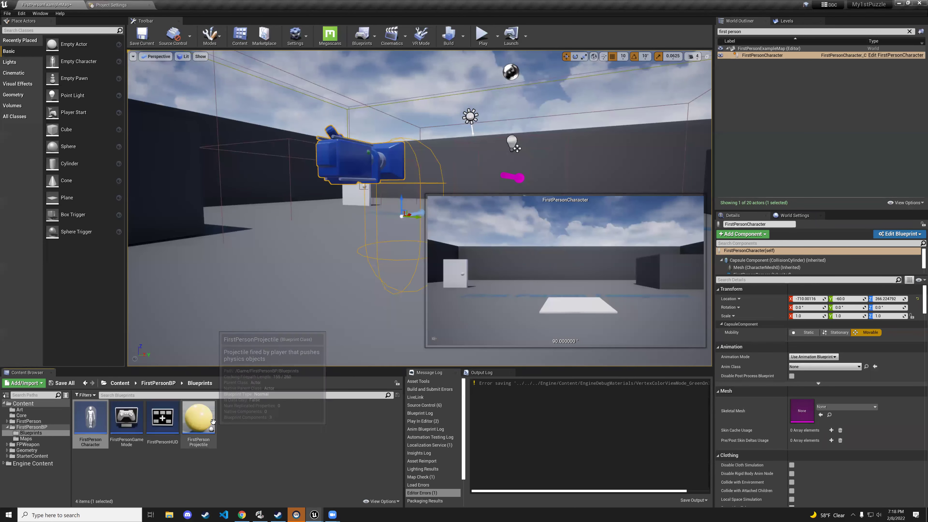
double_click(88, 422)
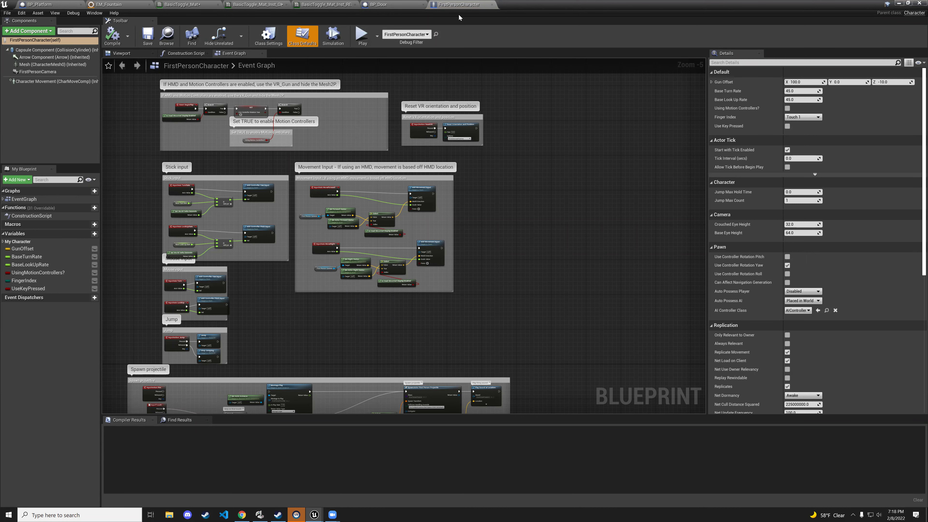
right_click_drag(601, 197, 339, 213)
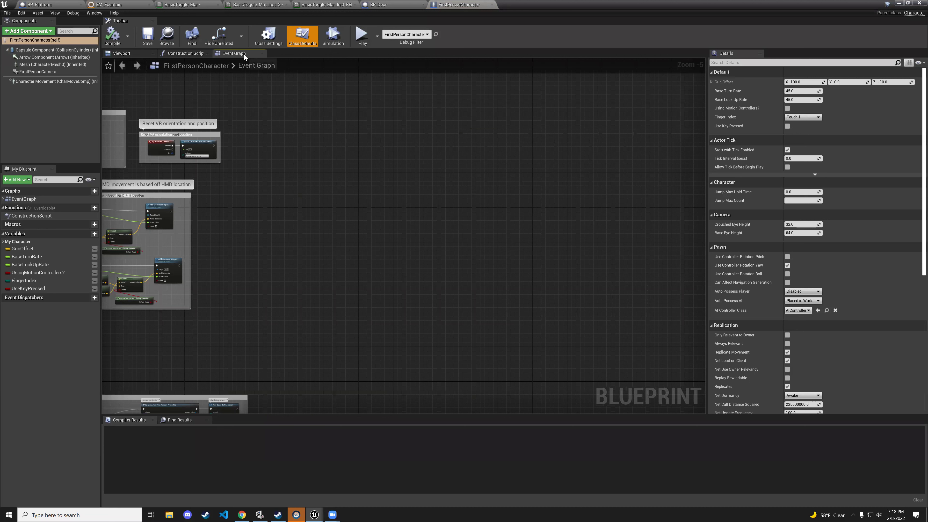
Search 'usek' and place an InputAction UseKey event node in the graph.
right_click(381, 180)
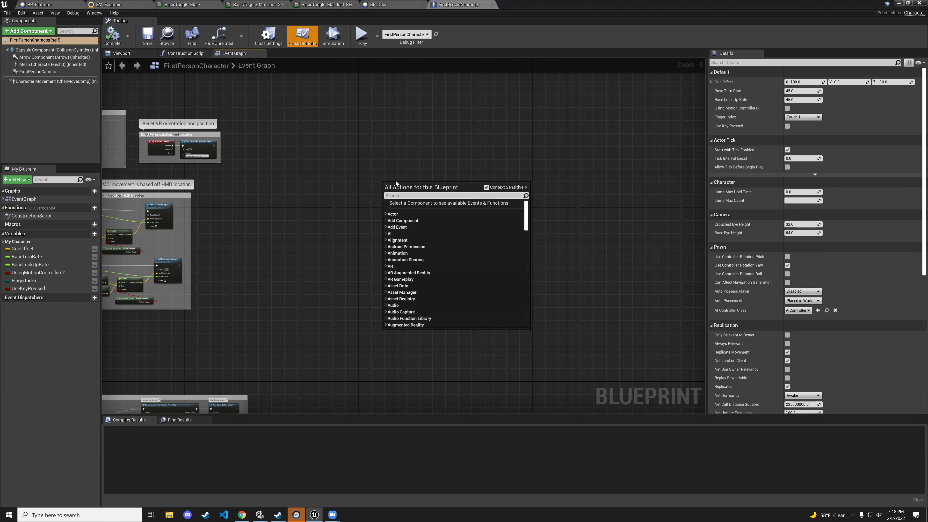
type("usekey")
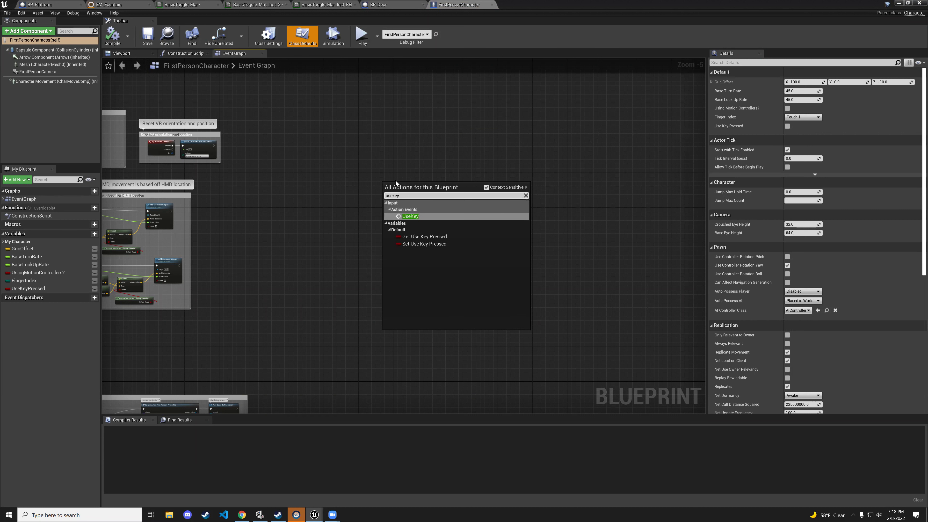
left_click(410, 216)
scroll(389, 186, "up", 5)
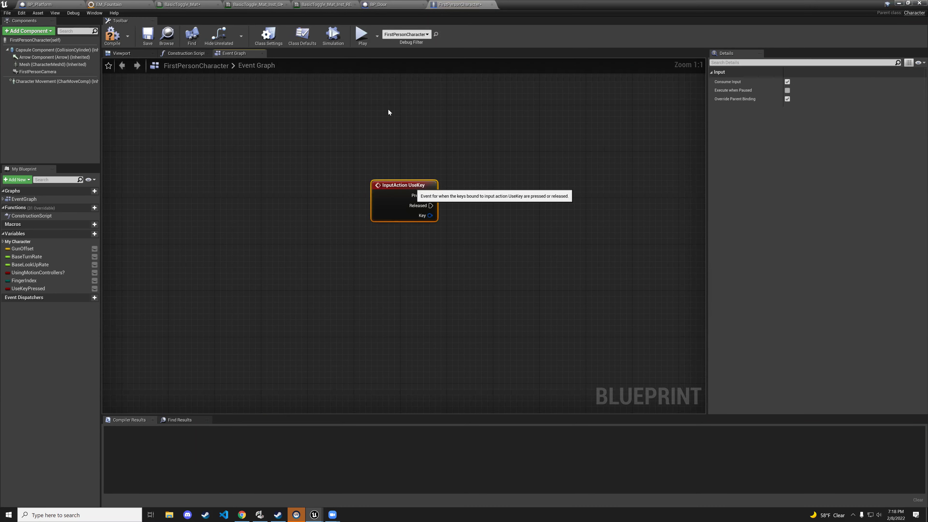
double_click(791, 8)
Rename the UseKey action mapping to BaconUseKey in the Input settings.
left_click(112, 5)
left_click(157, 126)
double_click(152, 127)
left_click(152, 126)
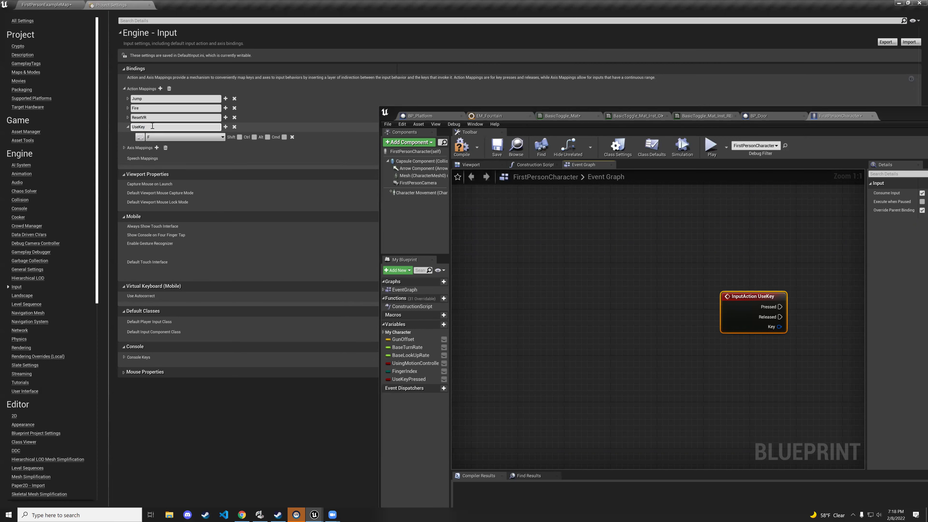
type("Bacon")
key("Return")
Delete the old UseKey event node, add an InputAction BaconUseKey node, then delete it too.
left_click(723, 258)
left_click_drag(832, 359, 702, 273)
key("Delete")
right_click(703, 273)
type("bacon")
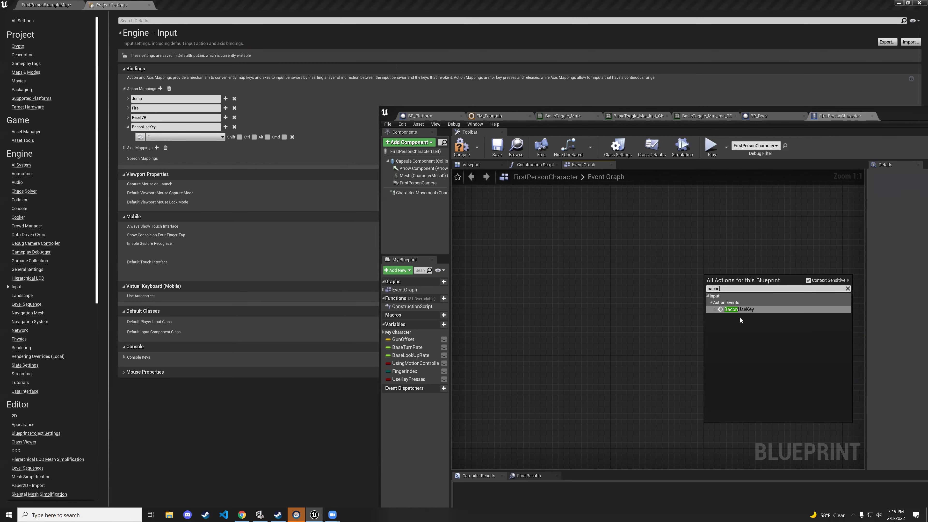
left_click(749, 309)
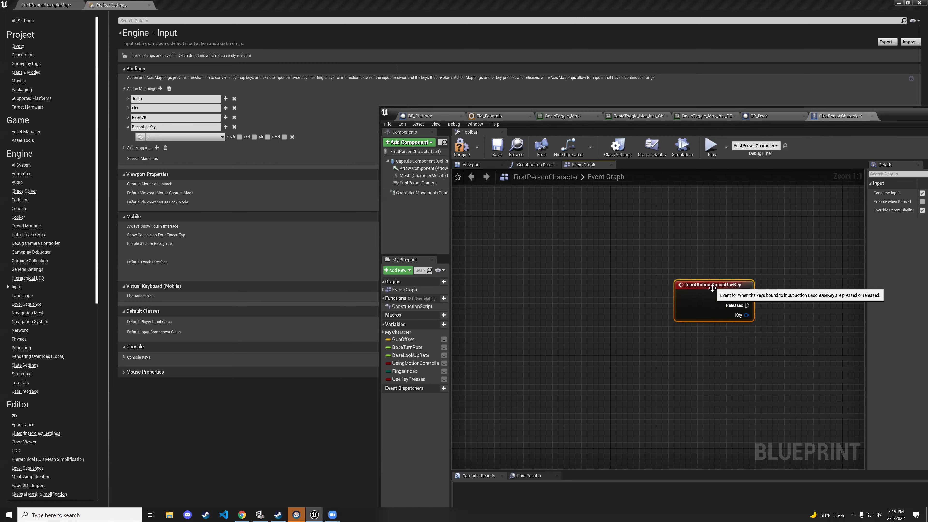
key("Delete")
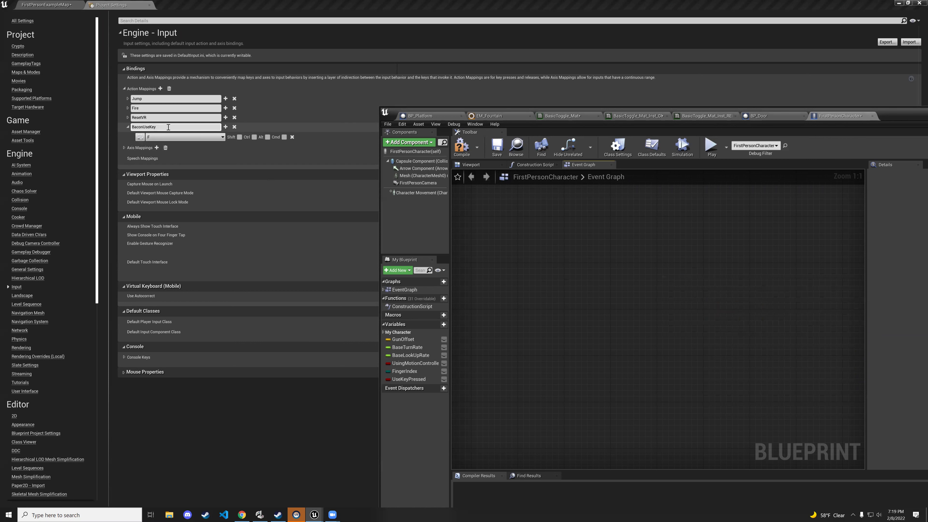